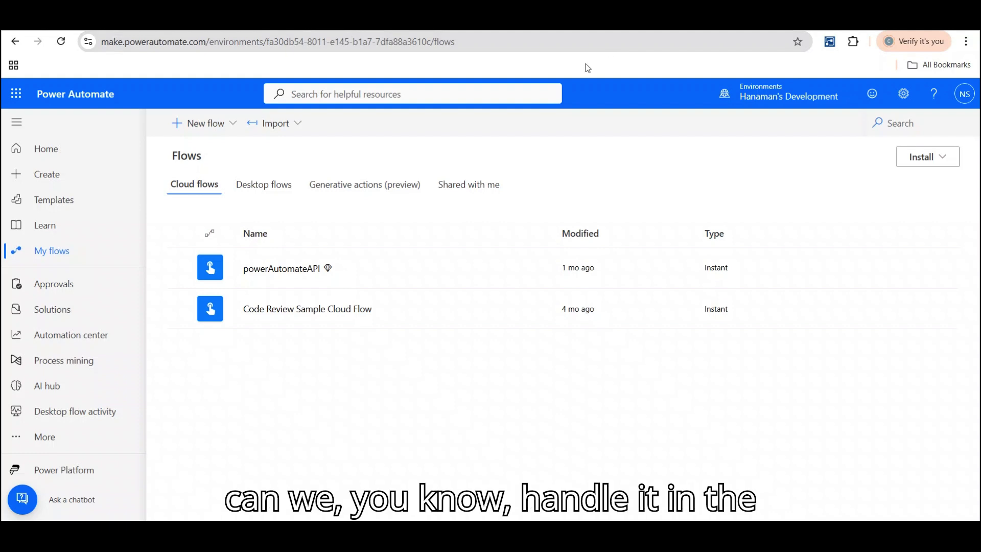
Look through the website pop-up examples in the Wisepops blog article
key("ctrl+Tab")
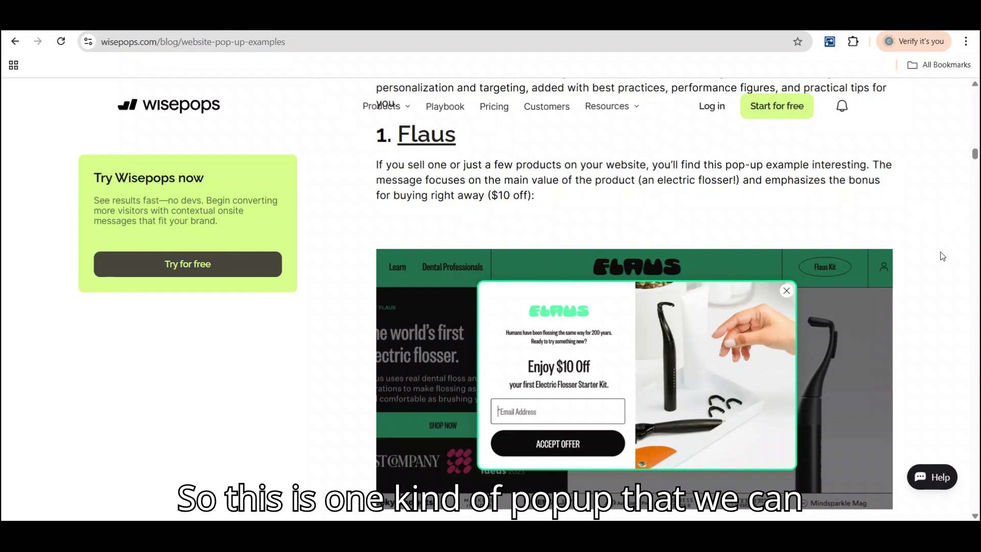
scroll(942, 255, "down", 1)
scroll(942, 256, "down", 15)
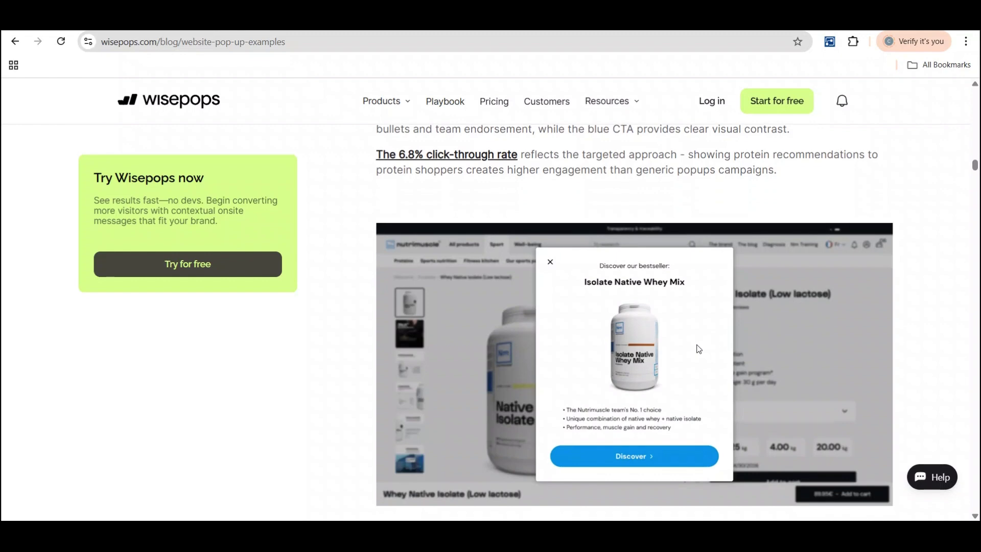
scroll(698, 349, "down", 15)
scroll(698, 349, "down", 12)
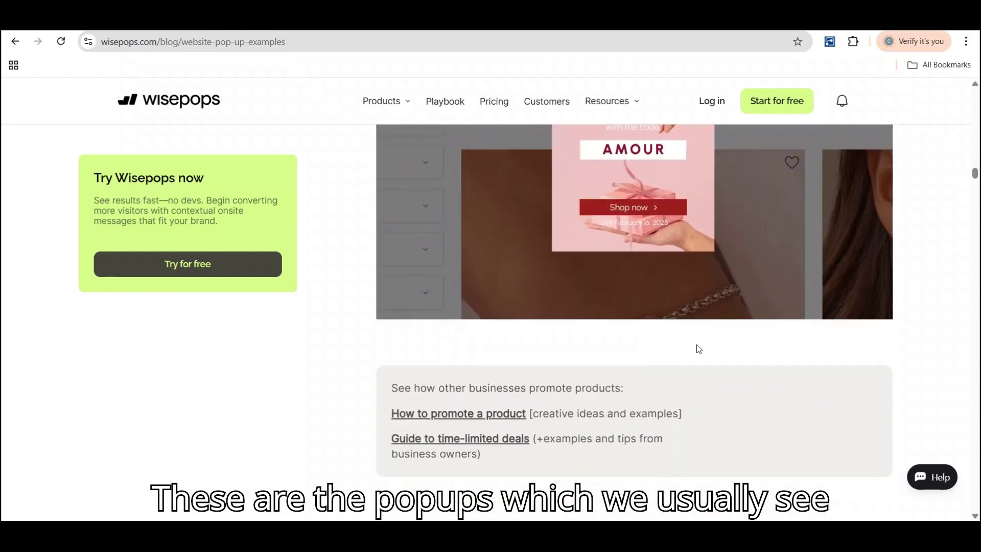
Switch to the Gemini chat and read the prompt for the dummy Power Automate website with an advertisement pop-up
key("ctrl+Tab")
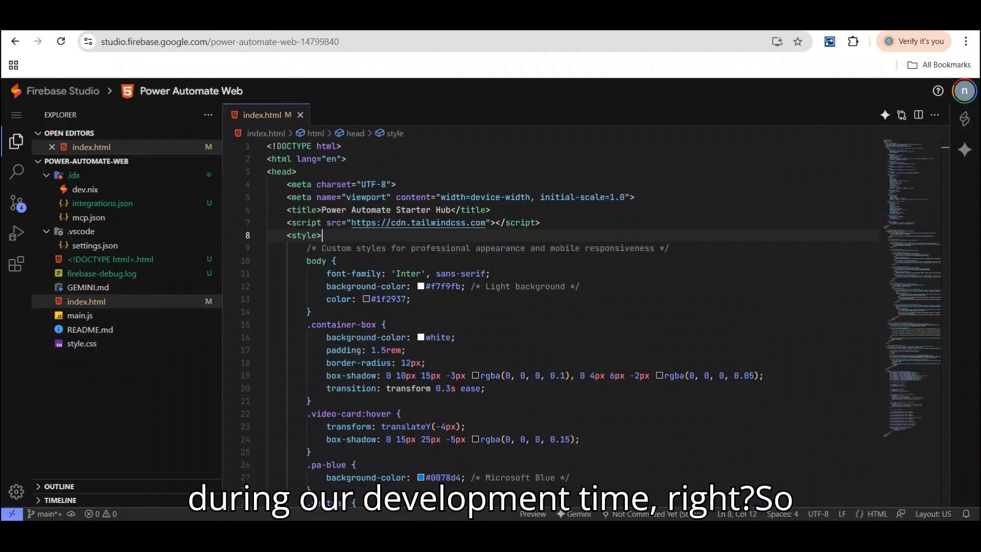
key("ctrl+Tab")
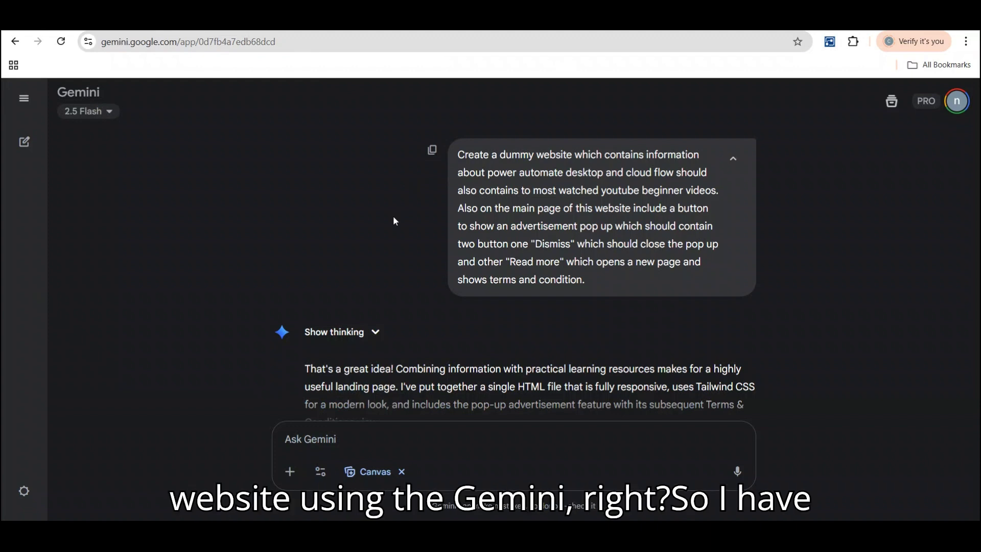
left_click_drag(458, 155, 601, 281)
left_click(552, 170)
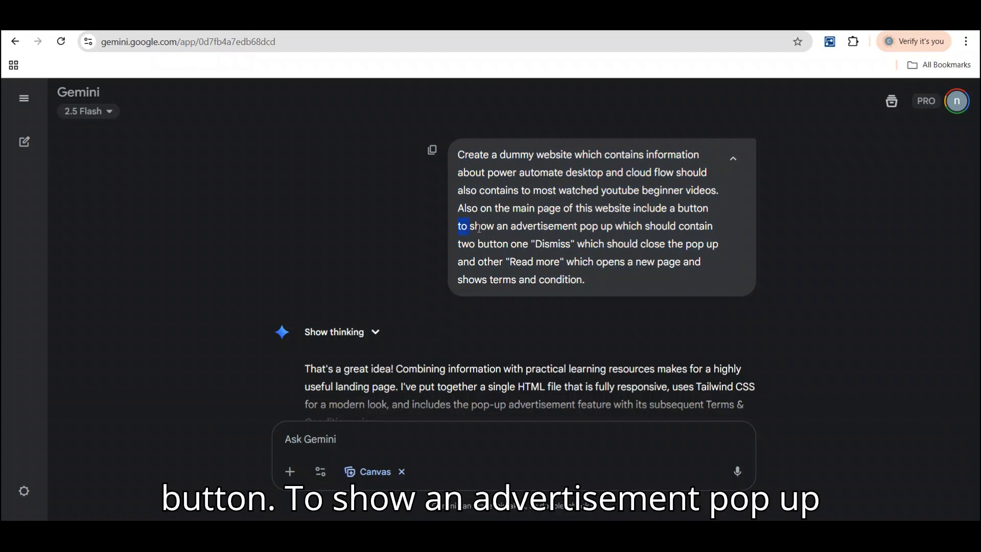
left_click_drag(622, 230, 710, 228)
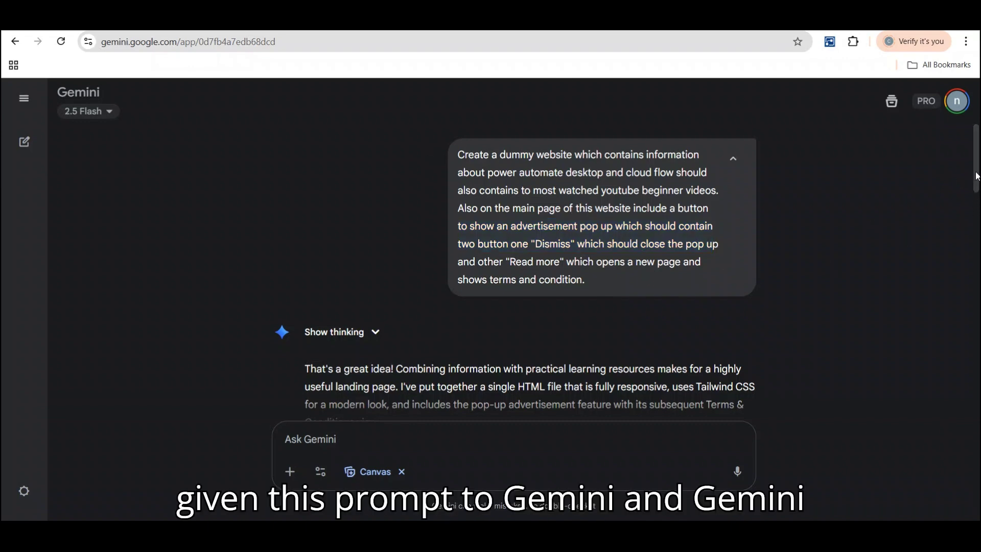
Open the generated Power Automate Beginner Hub file from the Gemini reply and view its HTML code
scroll(839, 237, "down", 5)
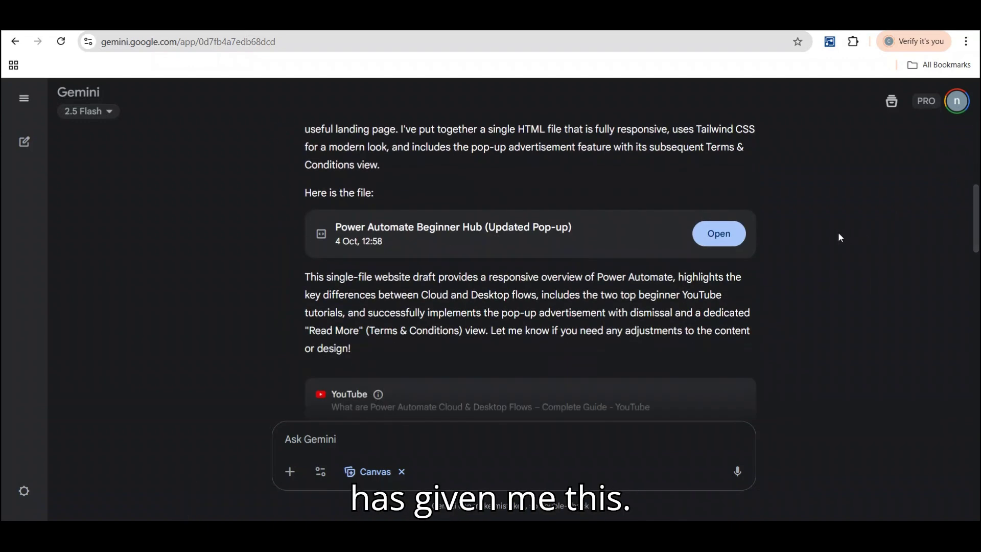
left_click(718, 234)
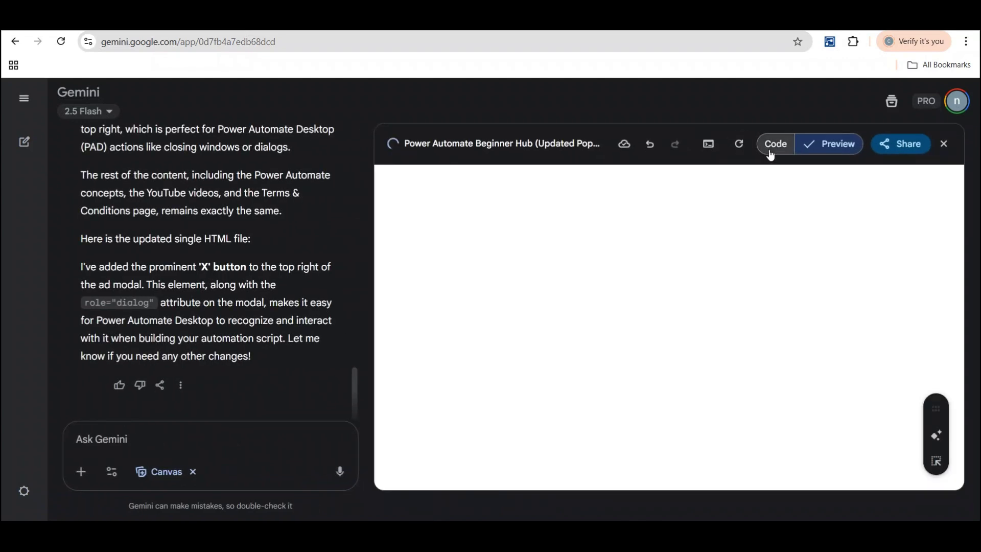
left_click(771, 148)
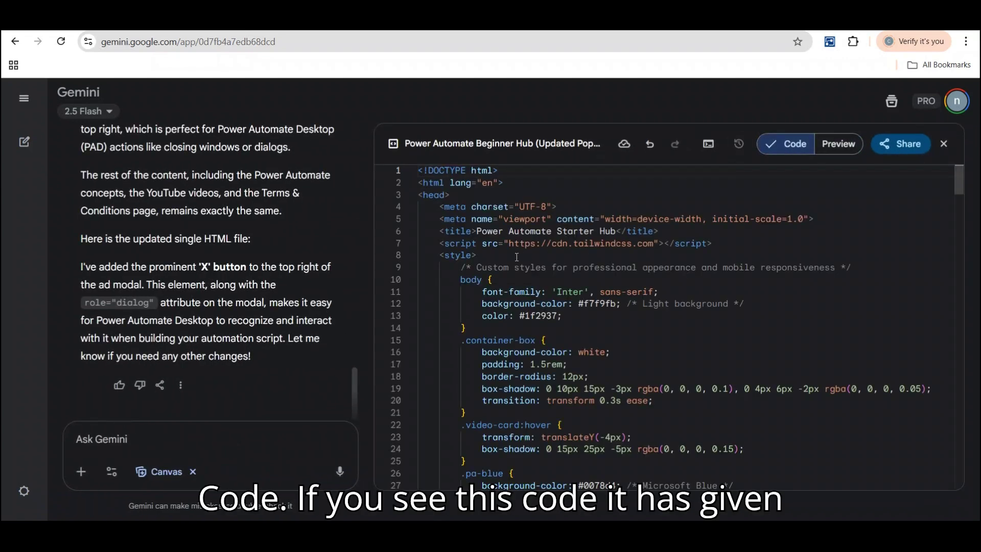
mouse_move(959, 177)
left_mouse_down()
mouse_move(959, 230)
mouse_move(959, 171)
left_mouse_up()
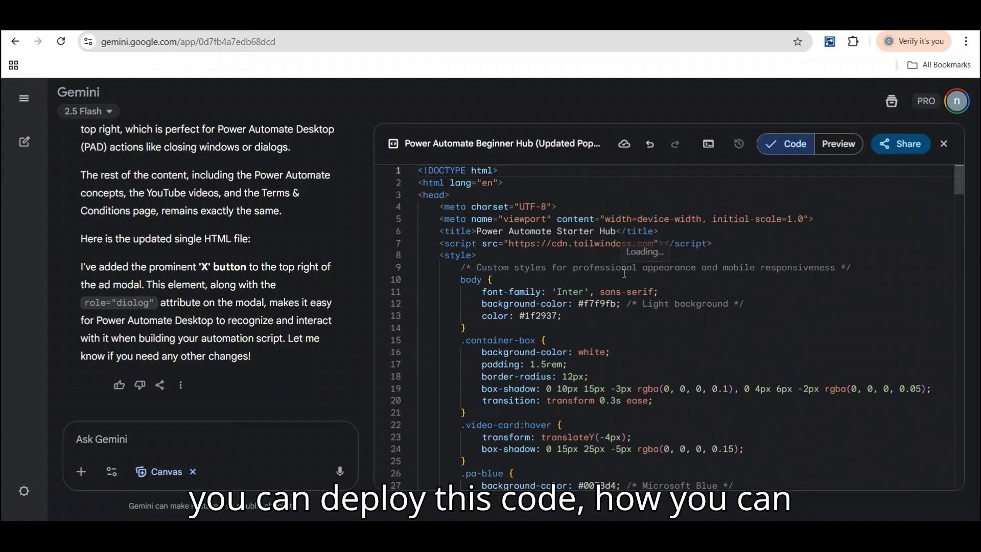
Preview the generated website, open and close its cheat sheet pop-up, and return to the code
left_click(836, 151)
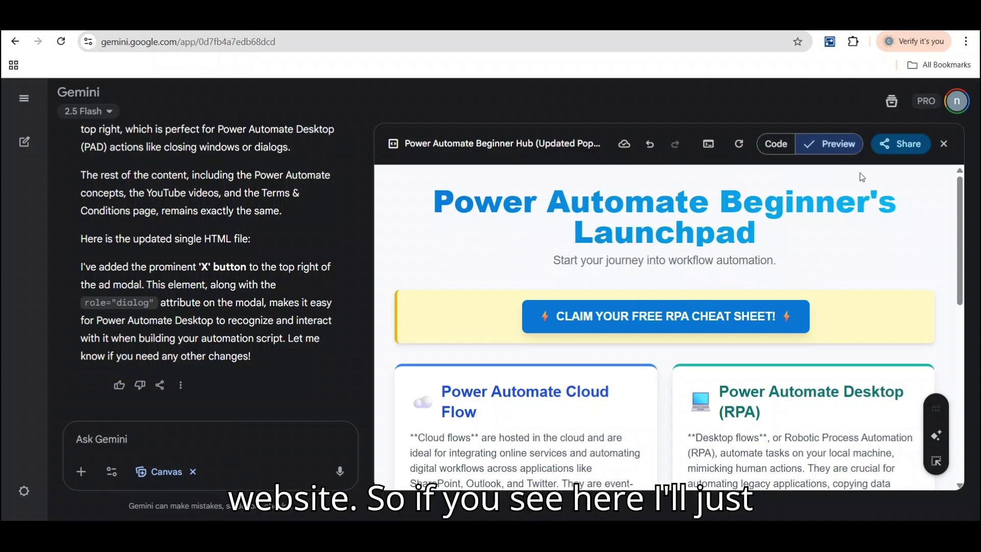
left_click(687, 317)
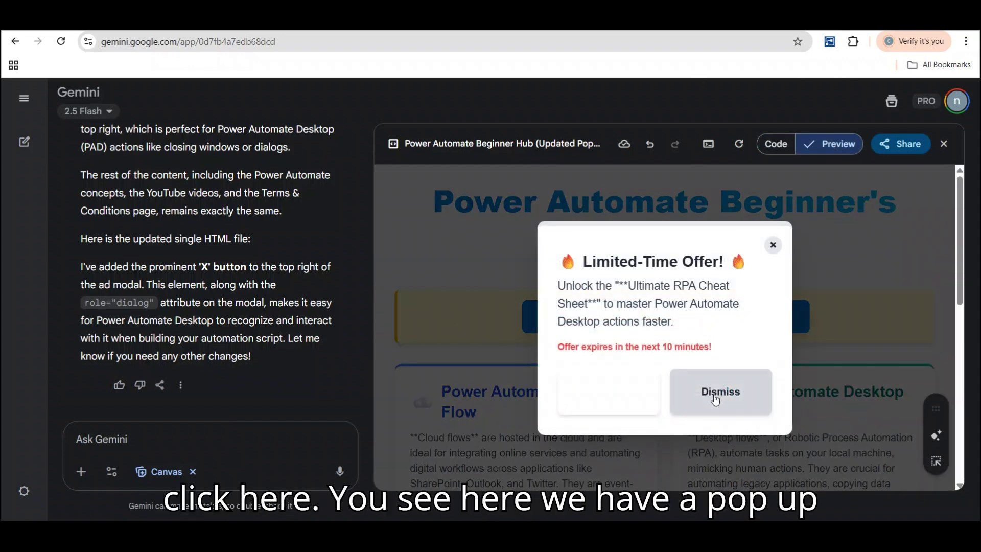
left_click(773, 245)
left_click(777, 144)
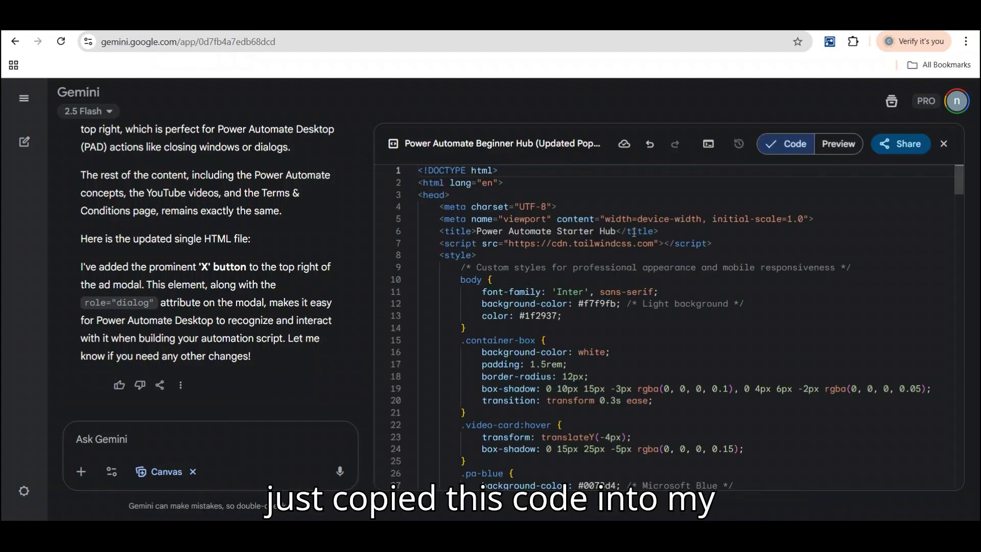
key("ctrl+a")
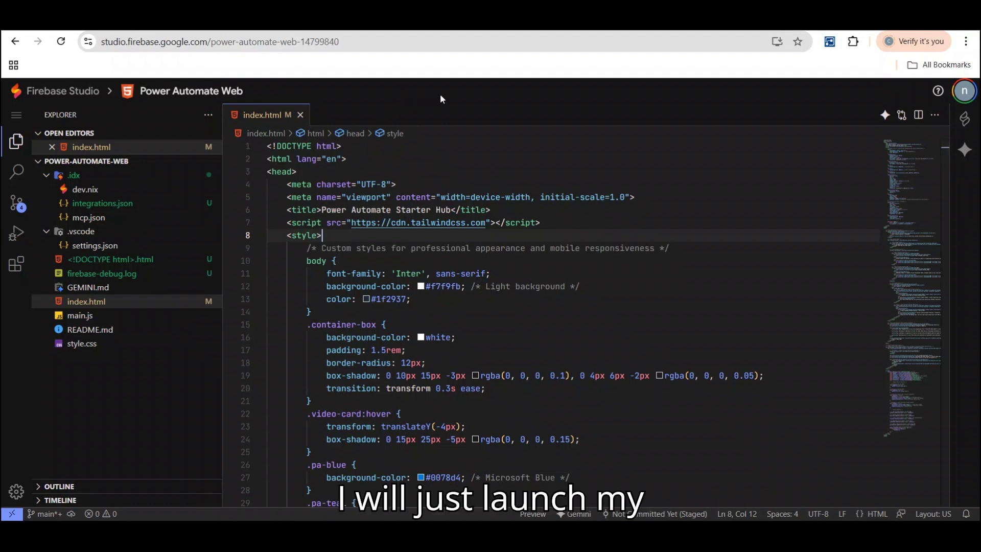
Switch to Firebase Studio, show the web preview of the Power Automate Web project and open it as an external website
key("ctrl+shift+p")
type("web")
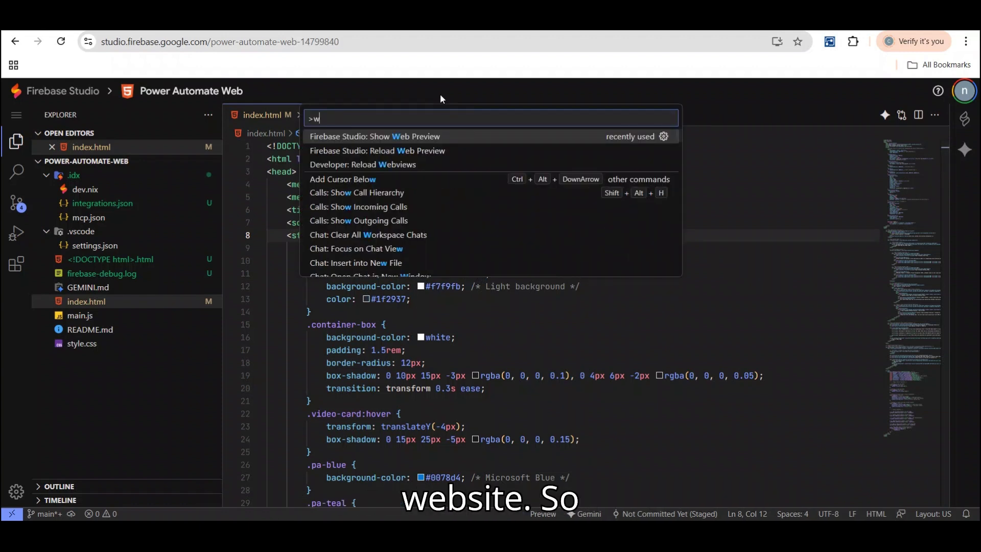
left_click(373, 137)
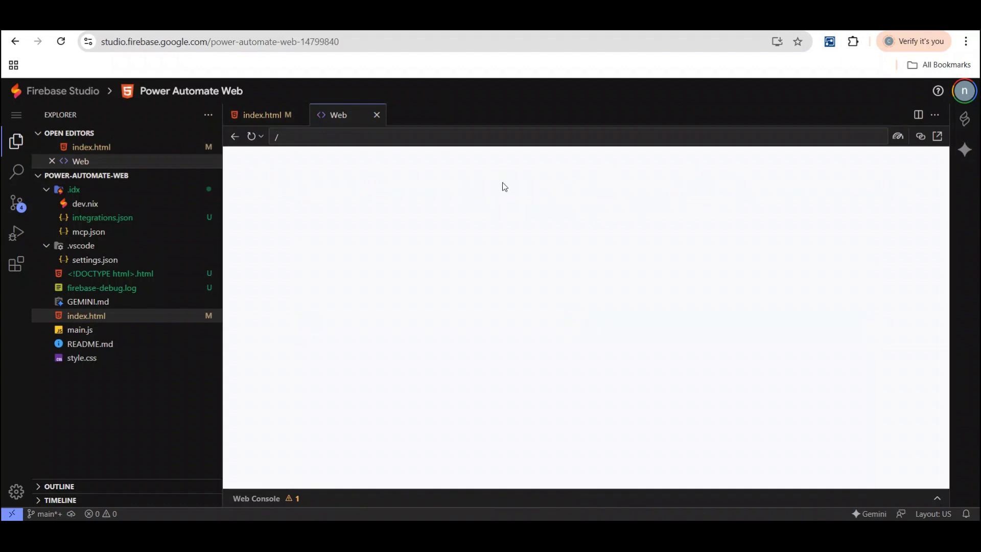
left_click(937, 137)
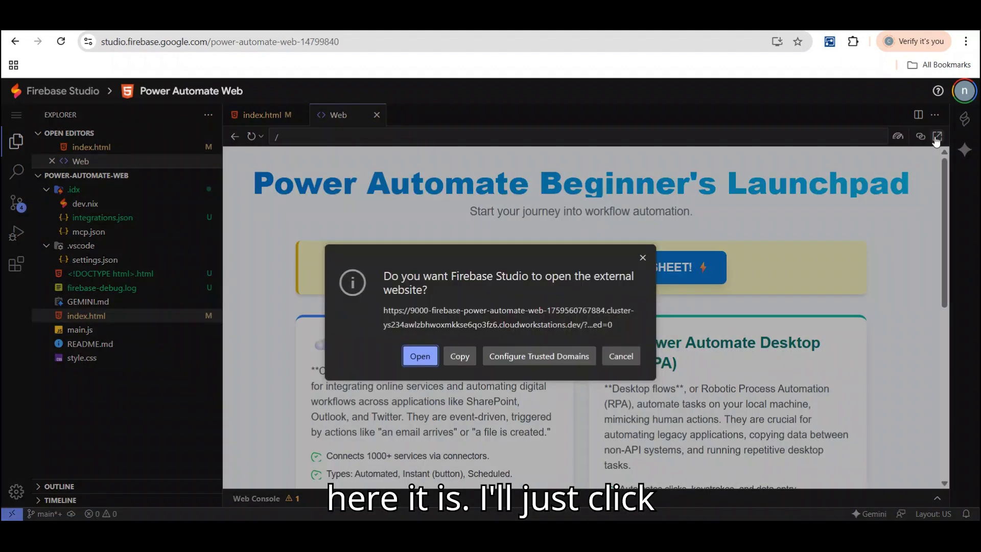
left_click(420, 356)
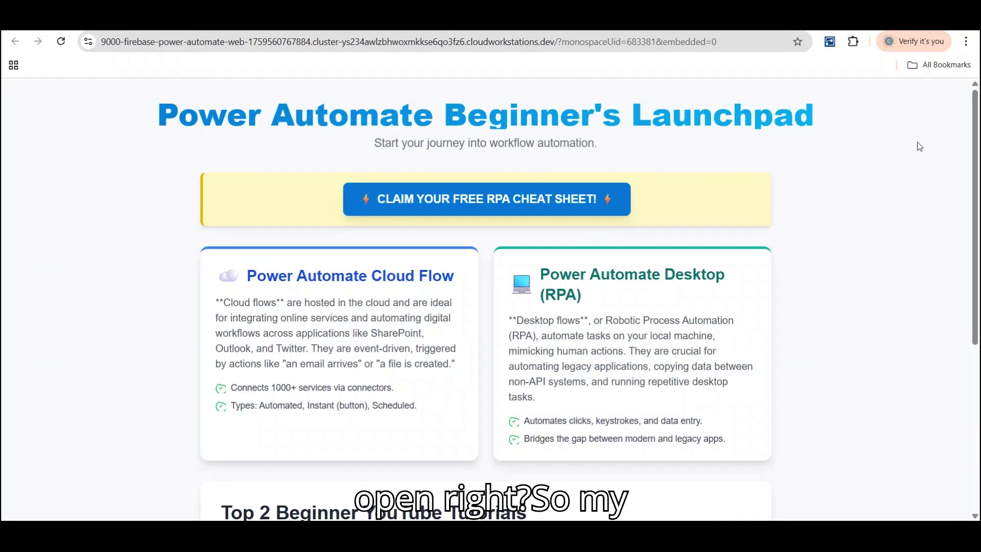
Look over the launched website, then open the free RPA cheat sheet pop-up and close it
scroll(979, 172, "down", 5)
scroll(494, 197, "up", 5)
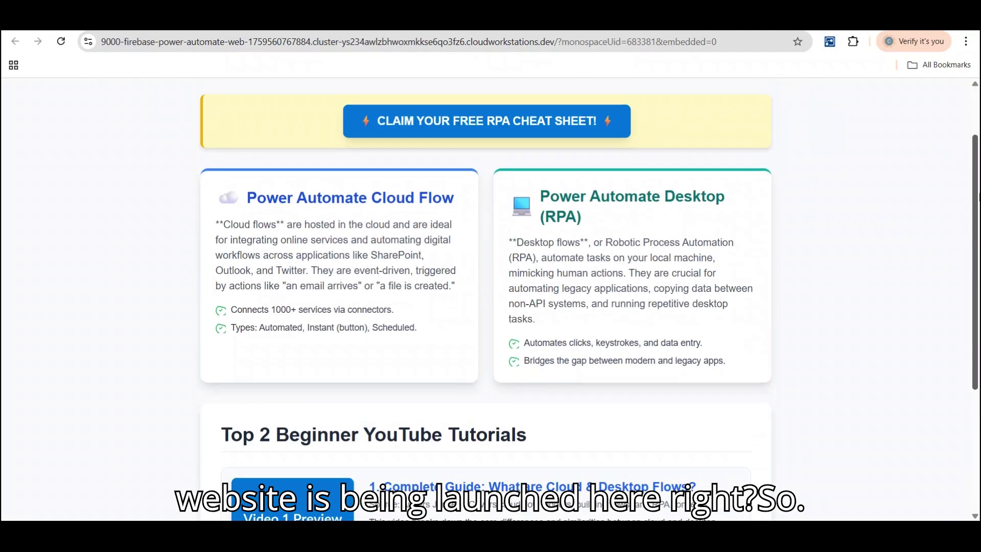
left_click(481, 198)
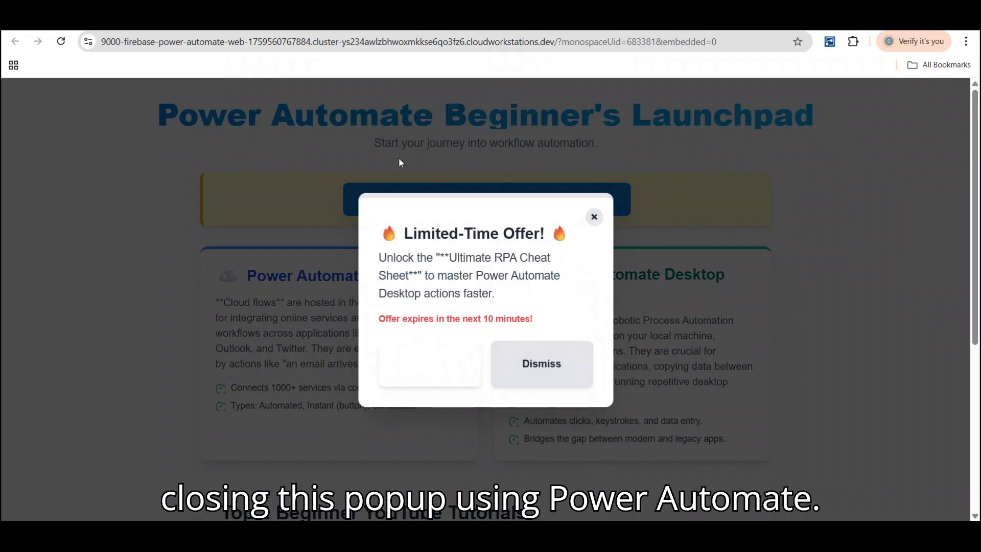
left_click(594, 217)
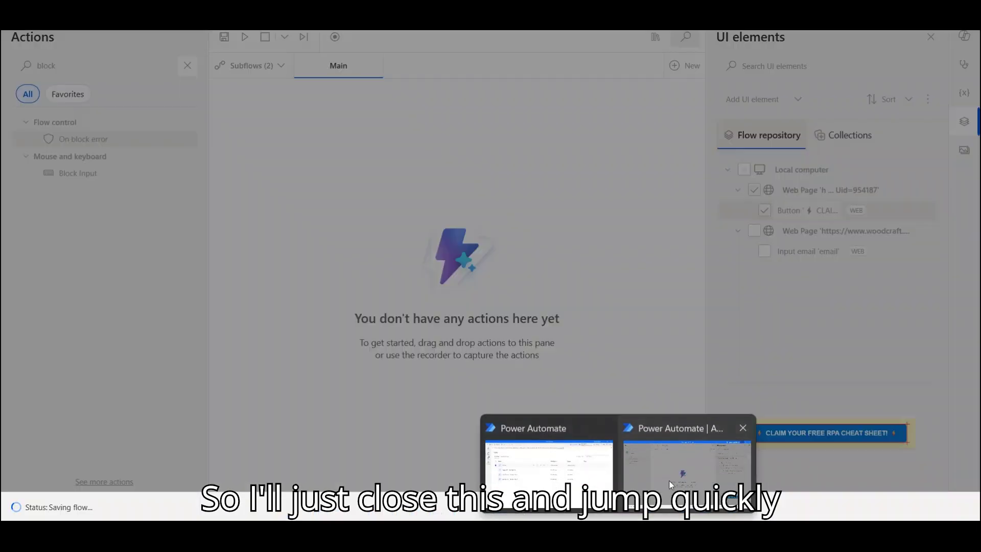
Switch to the Power Automate Desktop flow designer and add a Launch new Chrome action to the Main subflow
left_click(670, 481)
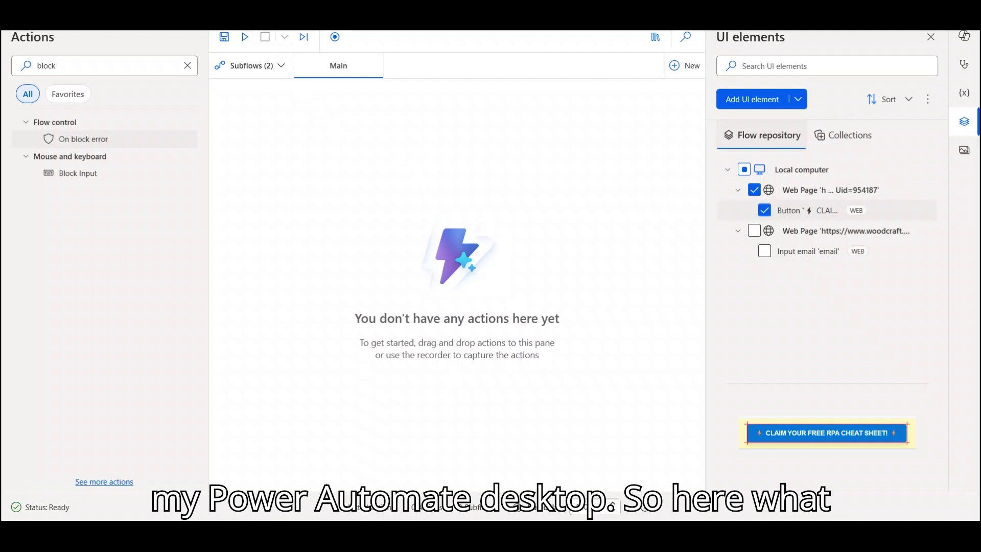
left_click(196, 71)
key("ctrl+a")
key("BackSpace")
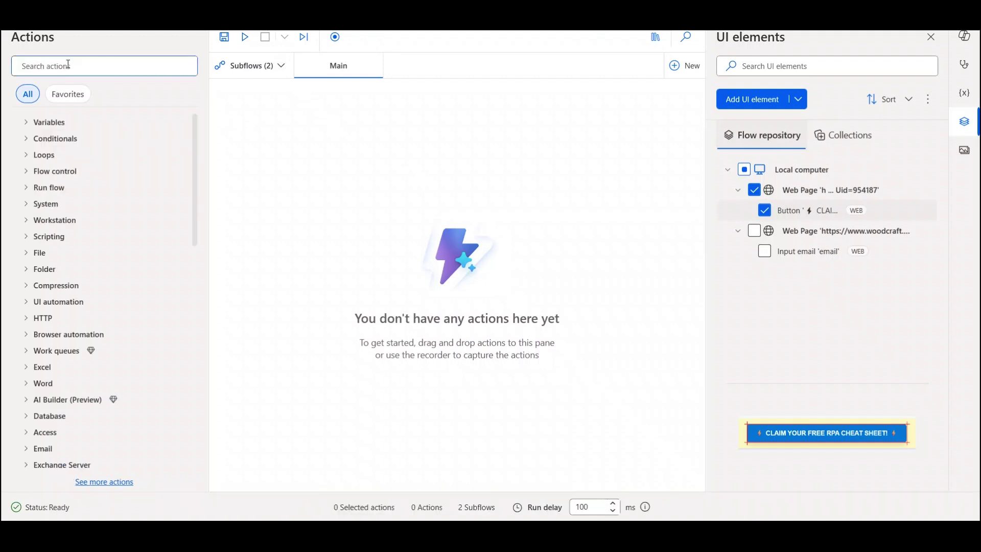
type("launch")
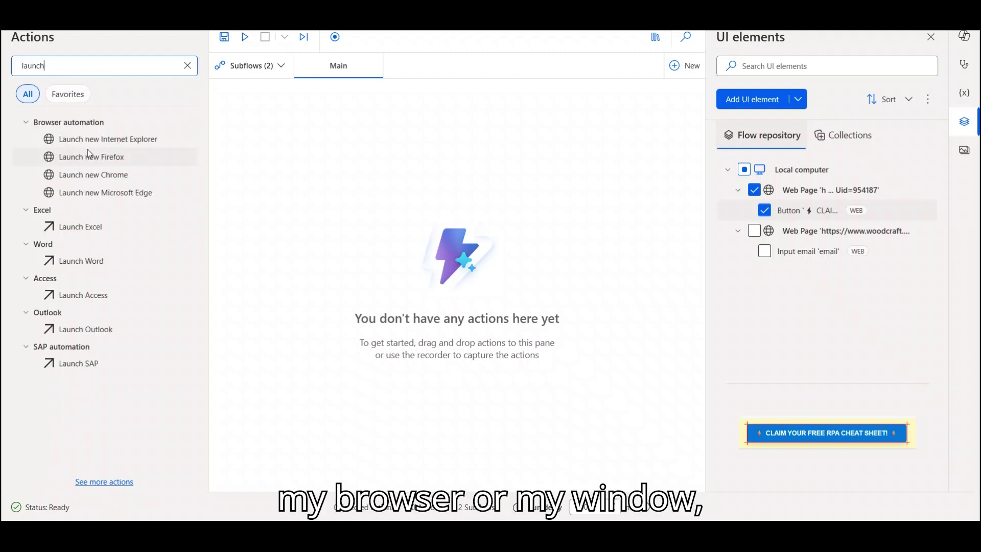
left_click_drag(87, 175, 351, 133)
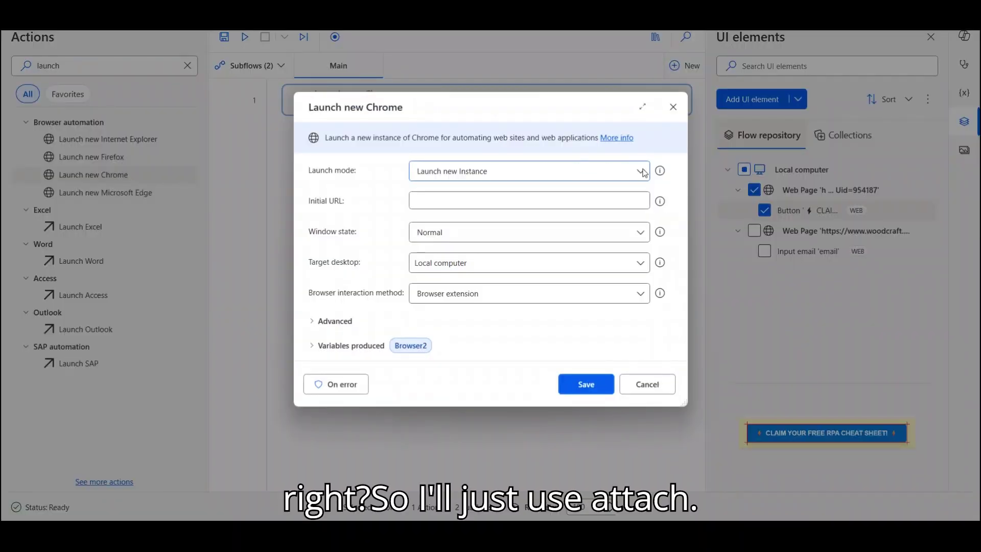
Set the Chrome action to attach to a running instance by the tab title Power Automate Starter Hub and save it
left_click(645, 172)
left_click(507, 209)
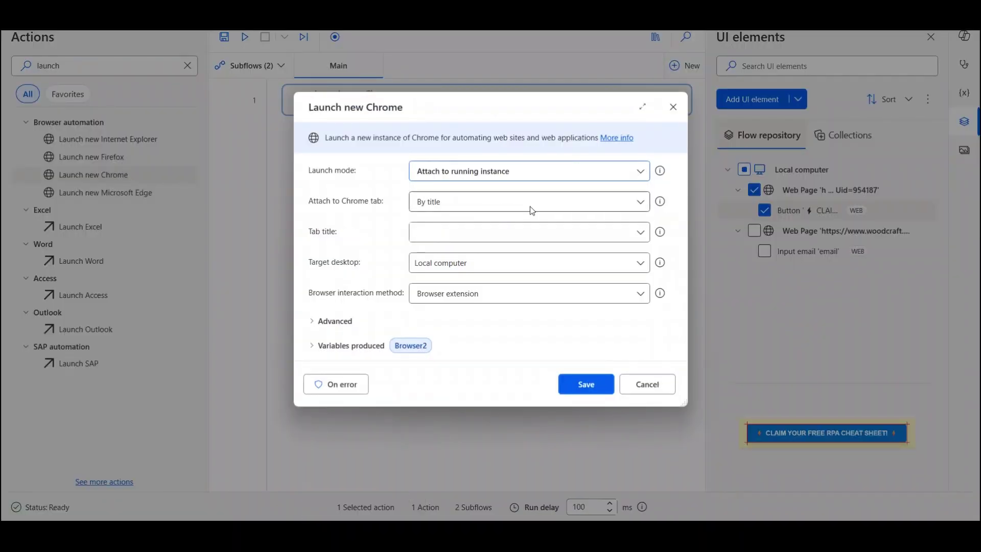
left_click(640, 232)
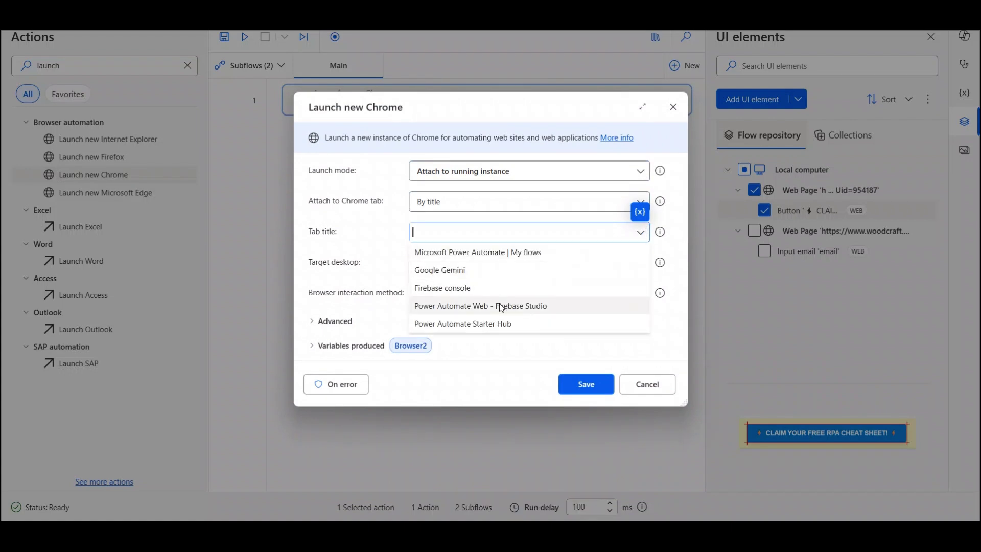
left_click(487, 324)
left_click(588, 385)
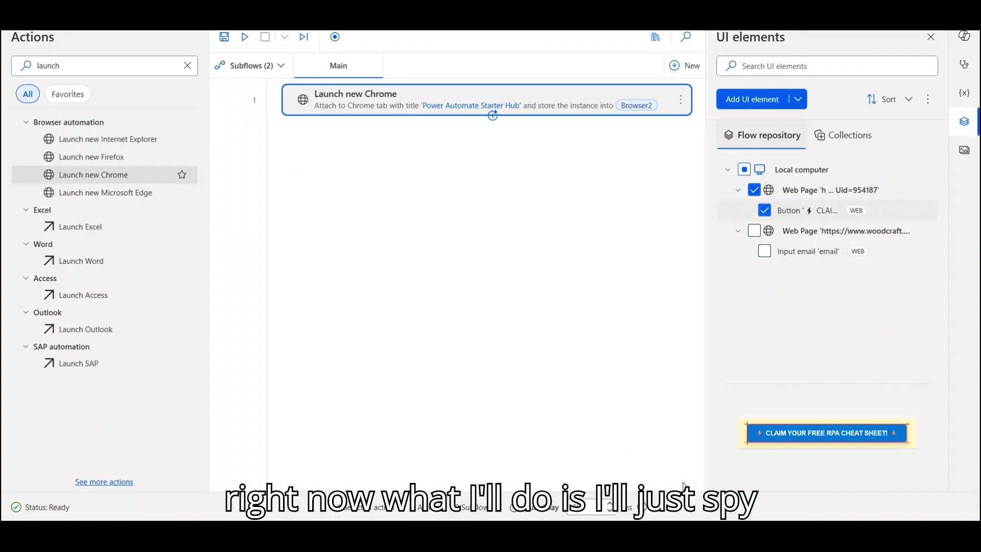
Find the Click link on web page action and add it below the Launch new Chrome action
key("alt+Tab")
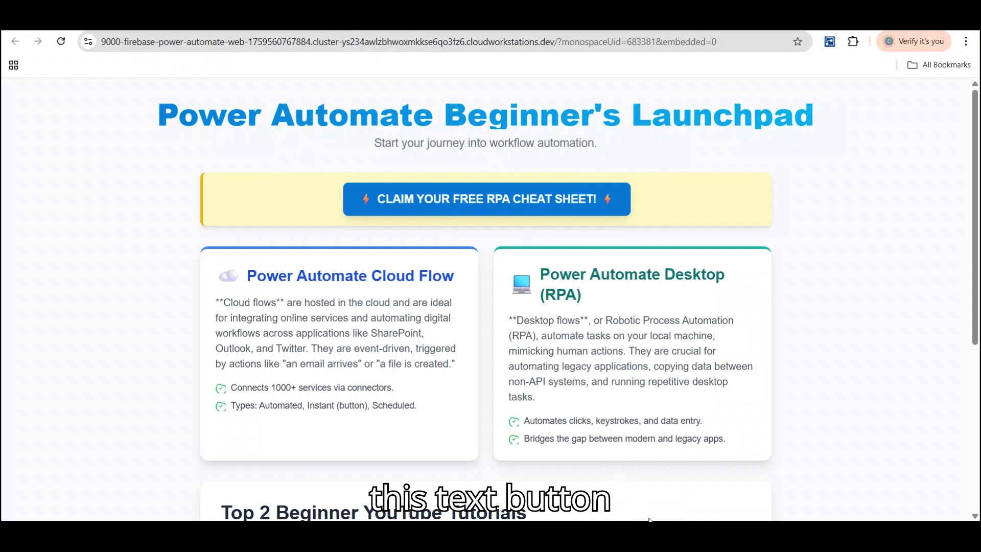
key("alt+Tab")
left_click(171, 66)
key("BackSpace")
key("BackSpace")
key("BackSpace")
key("BackSpace")
key("BackSpace")
key("BackSpace")
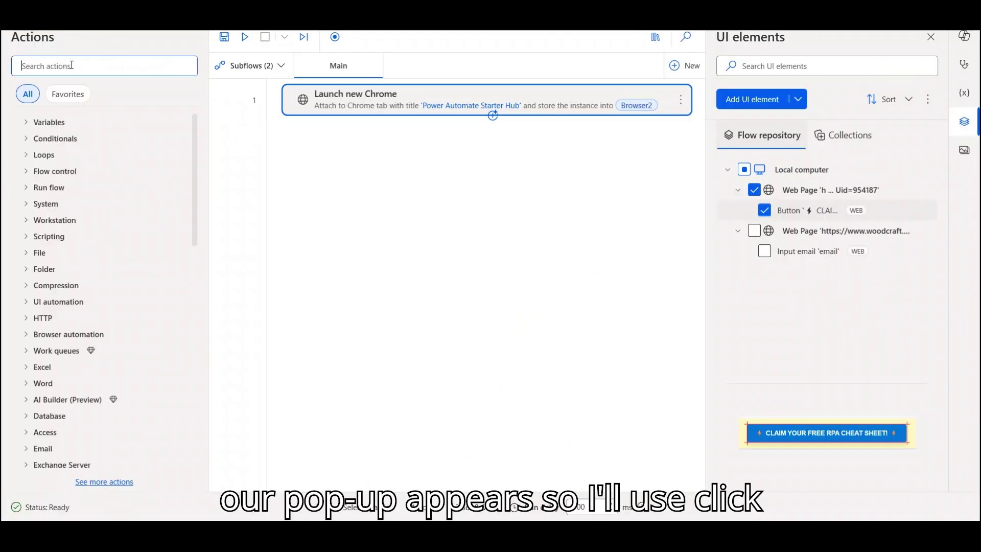
type("click")
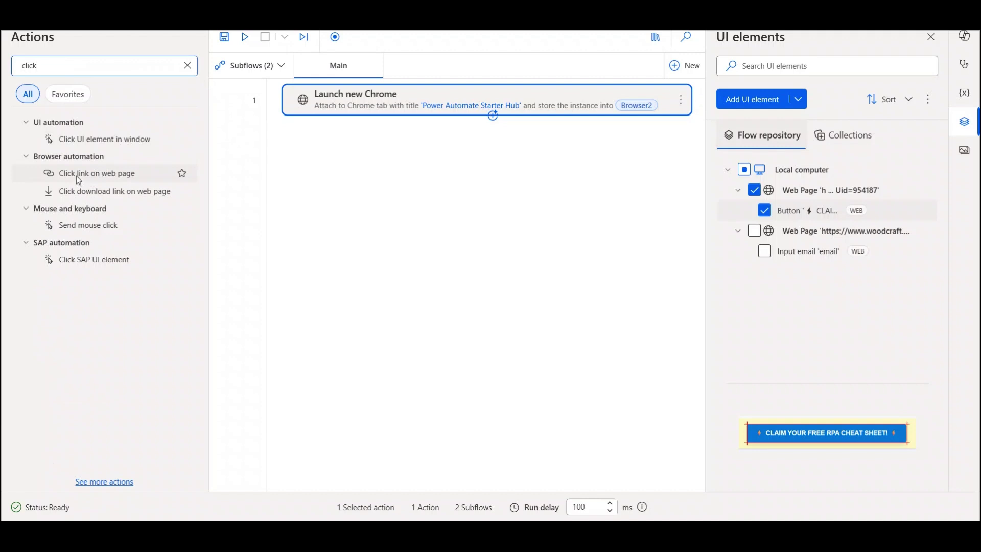
left_click_drag(77, 176, 388, 139)
Set the click action's browser instance to %Browser2% and its UI element to the CLAIM YOUR FREE RPA CHEAT SHEET web button
left_click(604, 218)
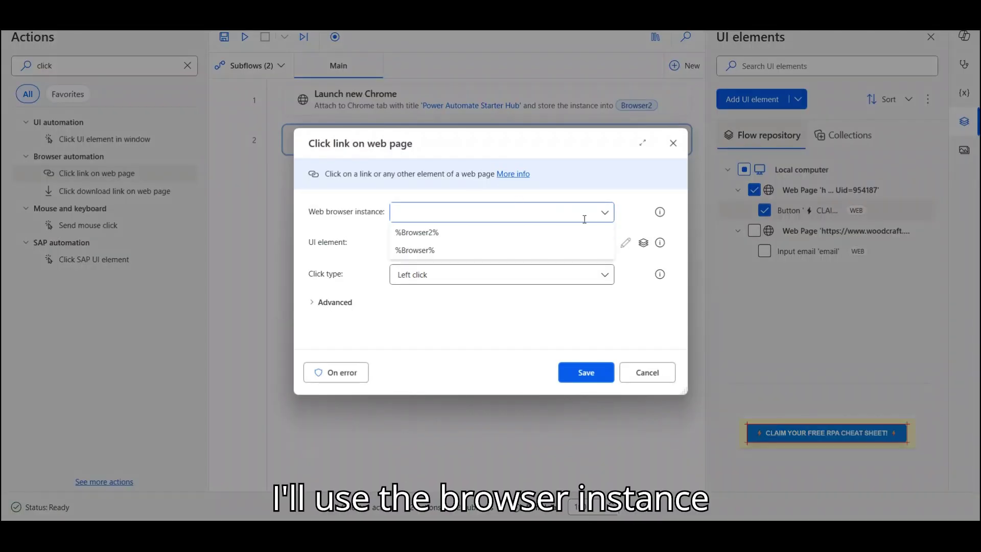
left_click(438, 232)
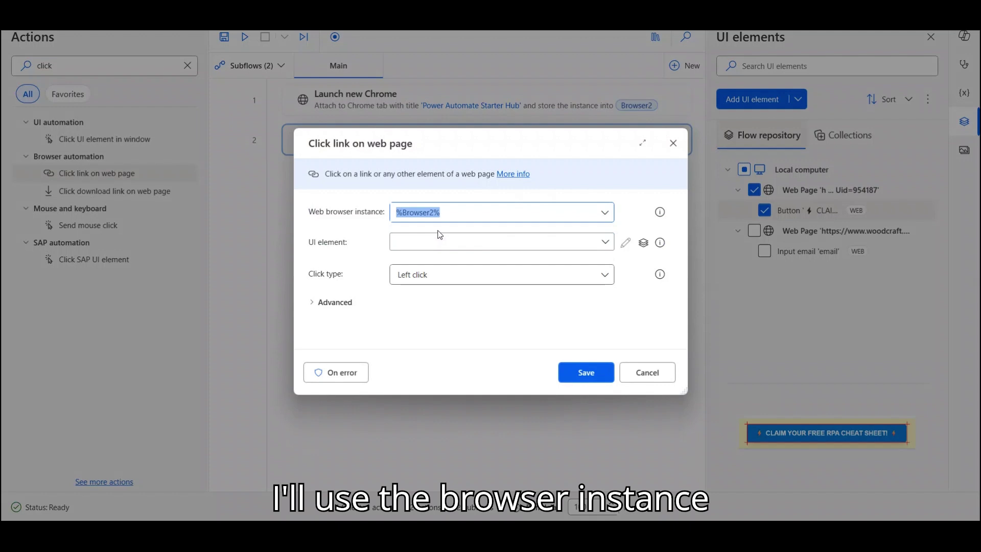
left_click(601, 242)
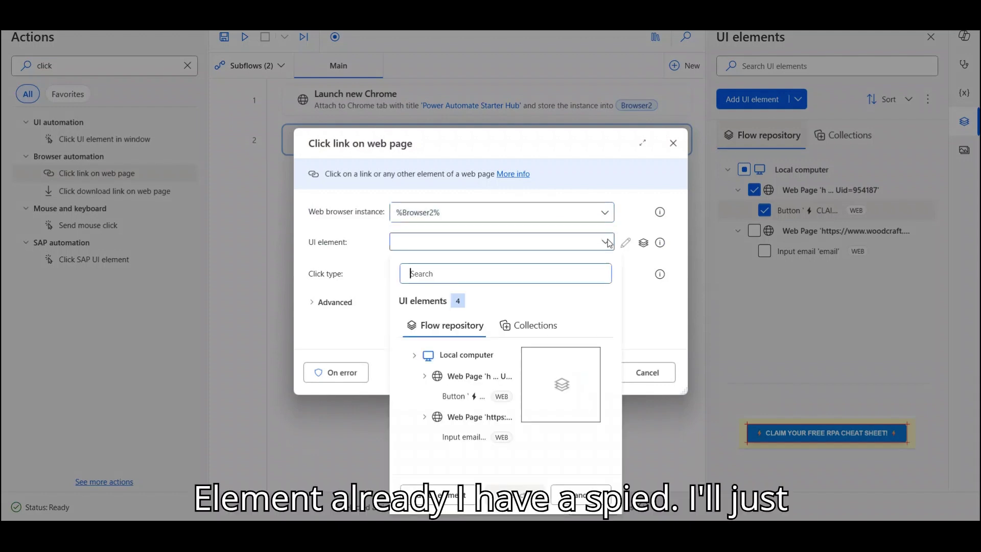
left_click(461, 395)
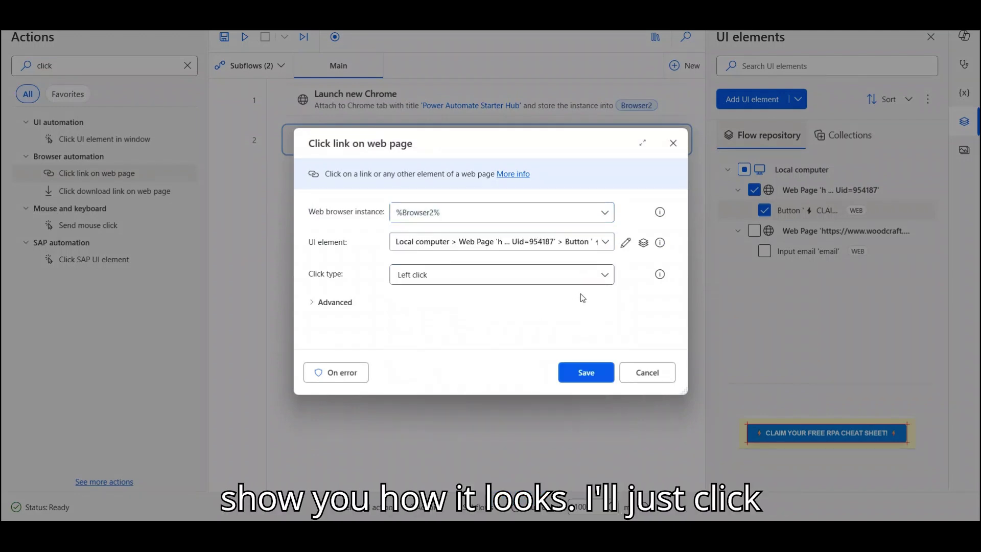
Test the cheat sheet button's selector against the Power Automate Starter Hub browser tab and save the selector
left_click(626, 243)
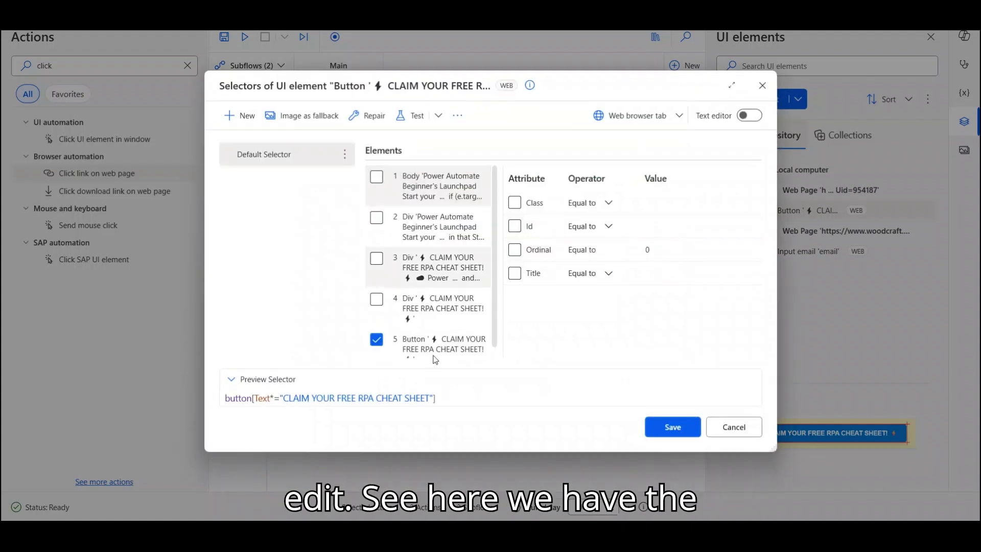
left_click(431, 117)
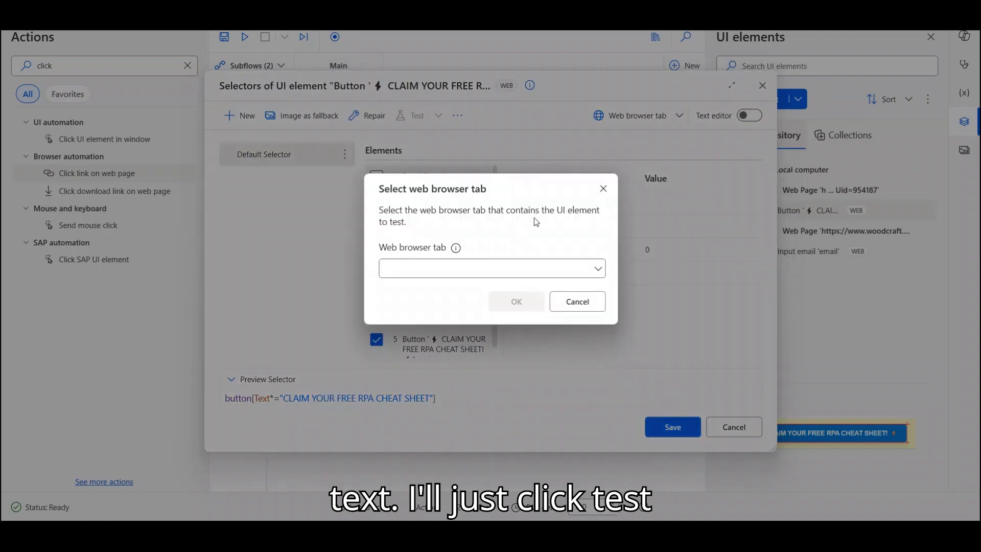
left_click(560, 264)
left_click(449, 406)
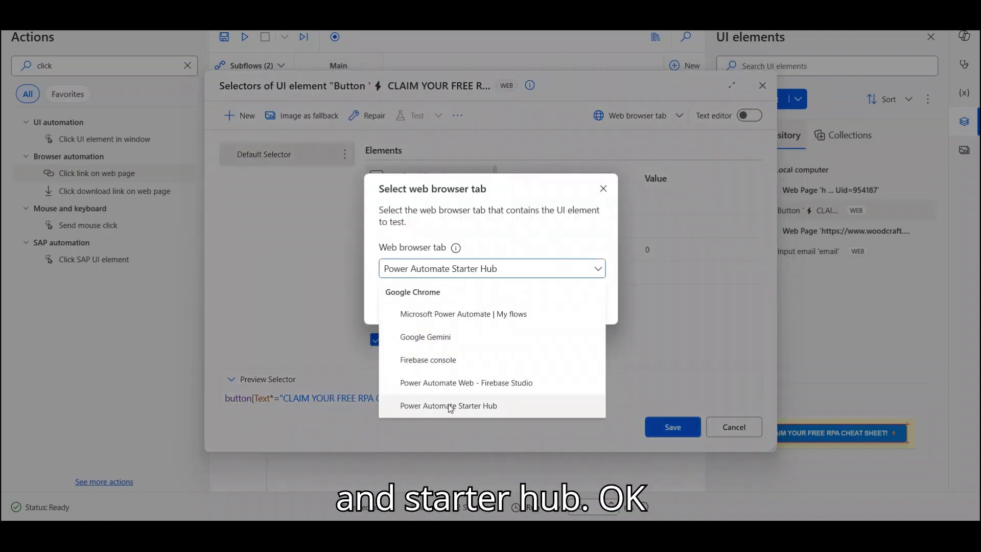
left_click(515, 303)
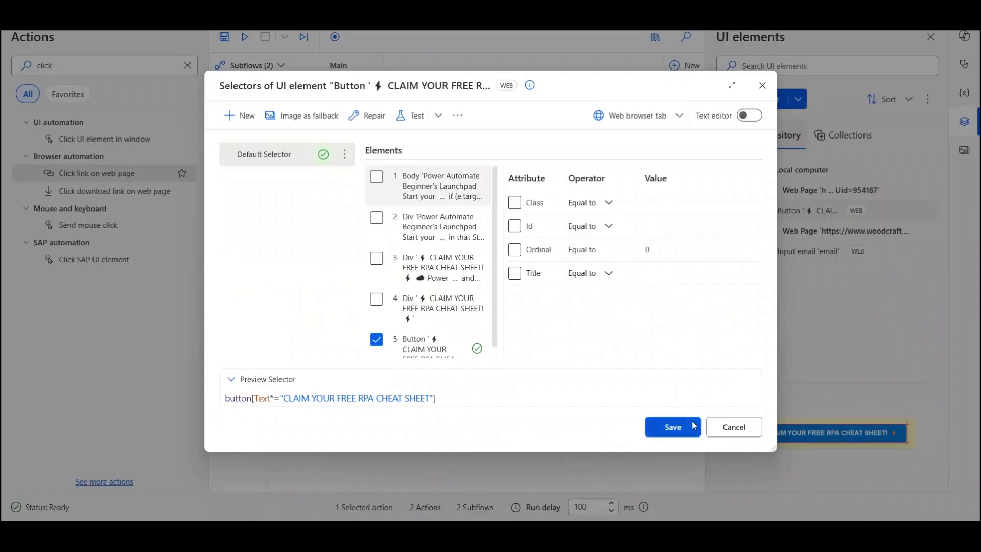
left_click(673, 427)
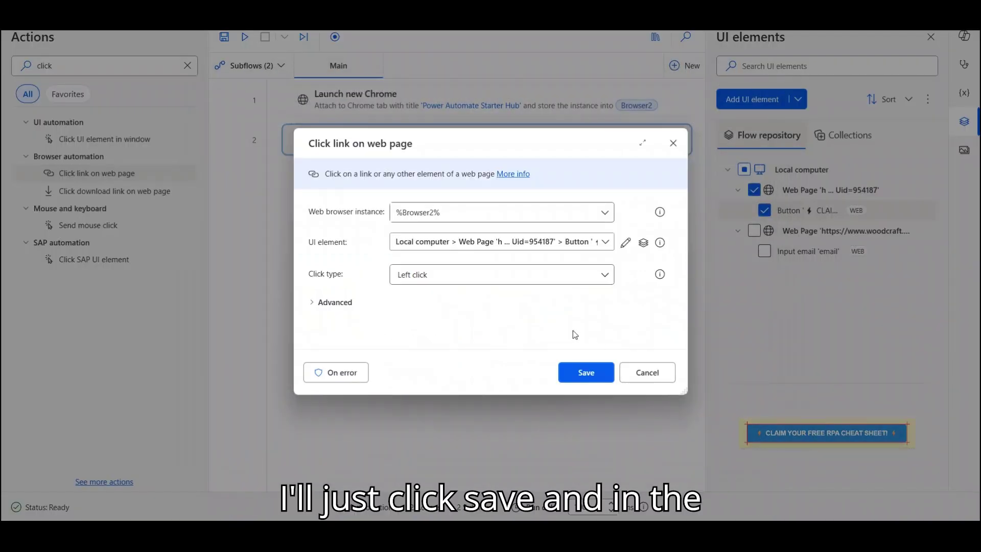
Review the advanced options of the Click link on web page action and save the action
left_click(313, 304)
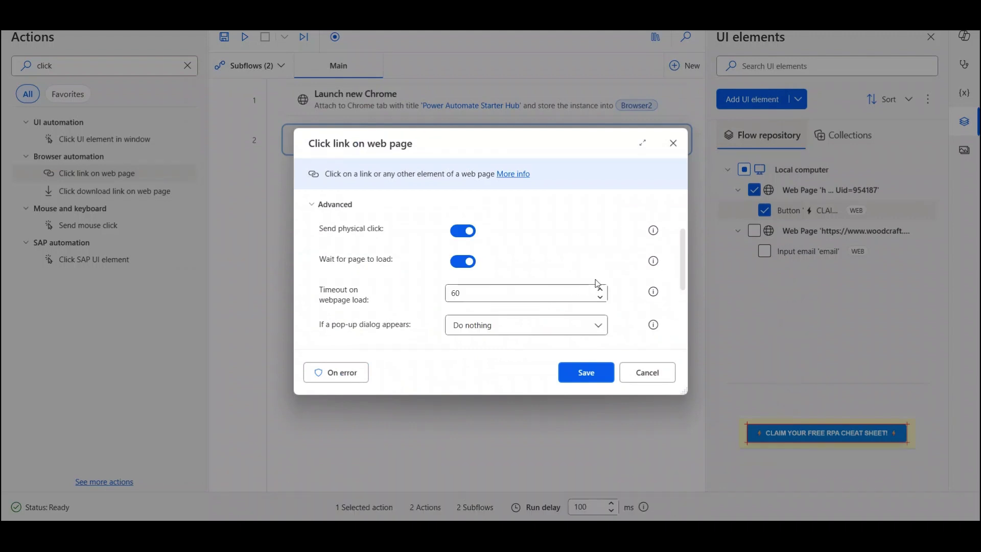
left_click_drag(686, 271, 690, 222)
left_click(587, 372)
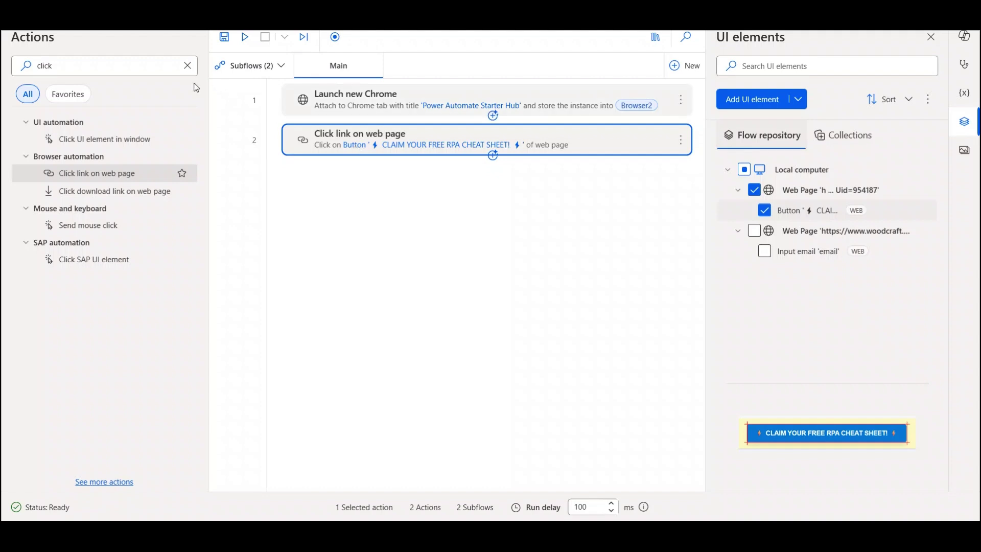
Find the Get details of web page action and add it below the Click link on web page action
left_click(188, 66)
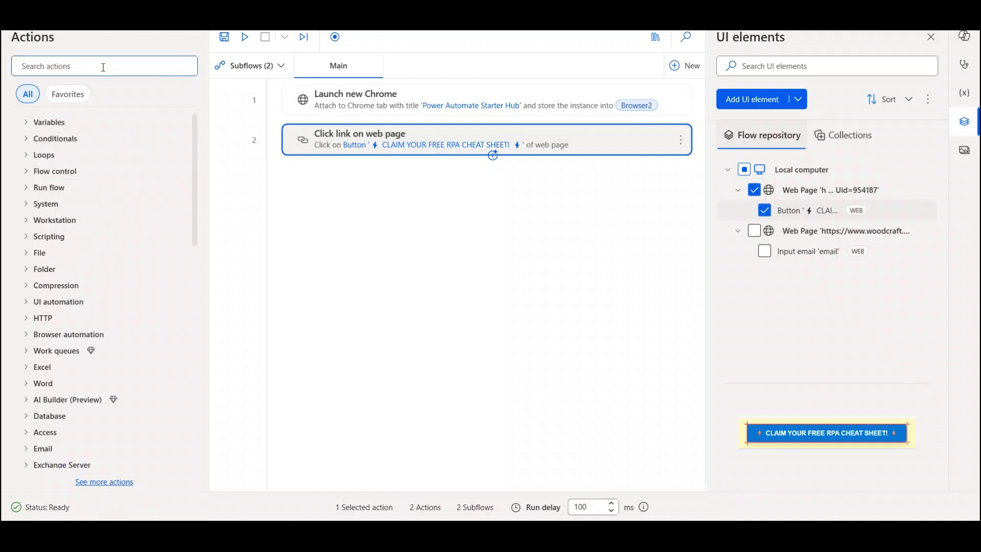
type("detai")
left_click_drag(93, 227, 375, 202)
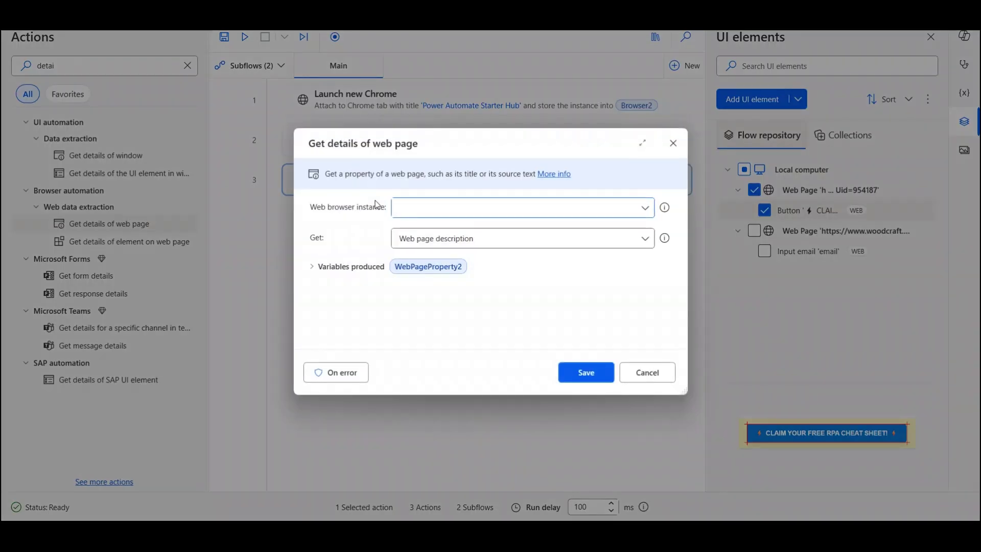
Configure the action to get the Web page text from %Browser2%, save it, and look over the website whose text it reads
left_click(645, 208)
left_click(513, 231)
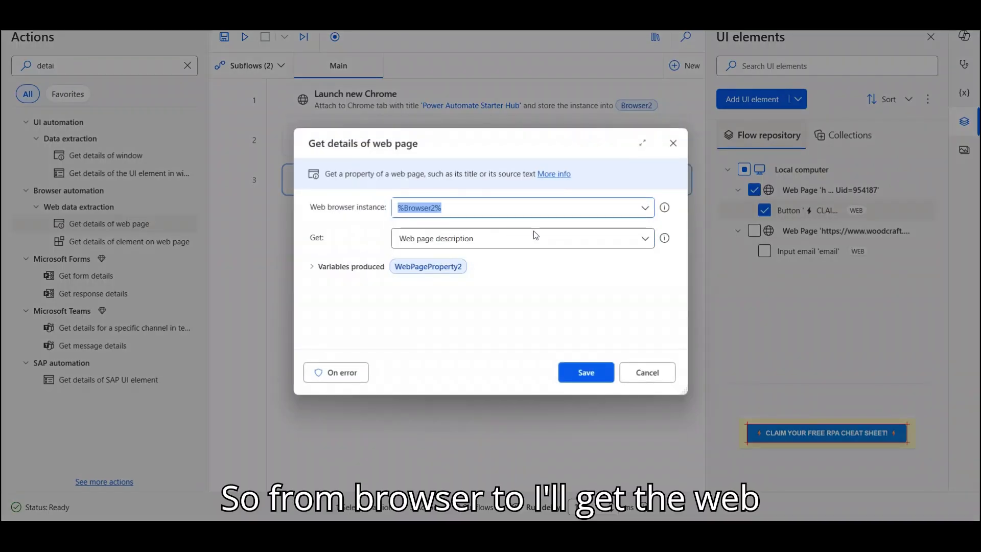
left_click(516, 238)
left_click(460, 259)
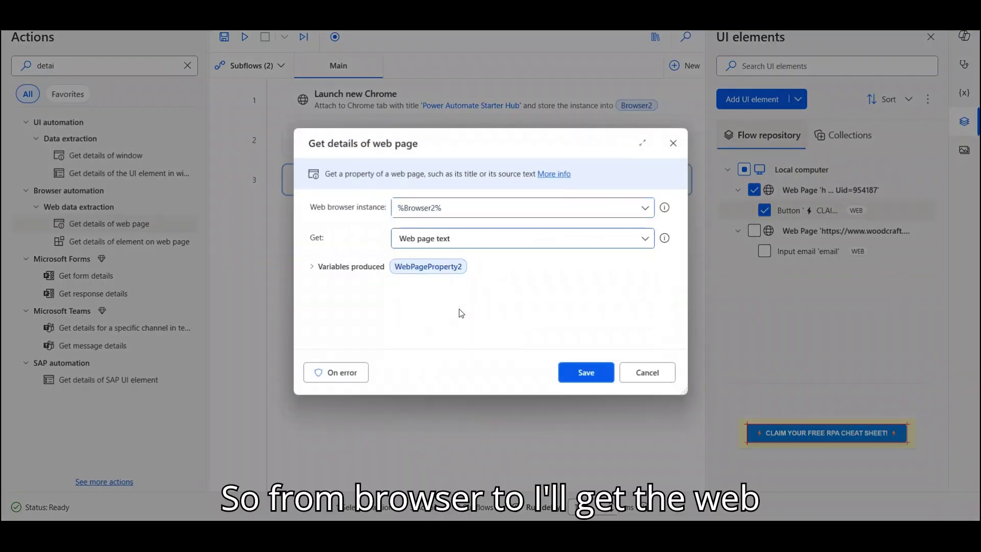
left_click(583, 372)
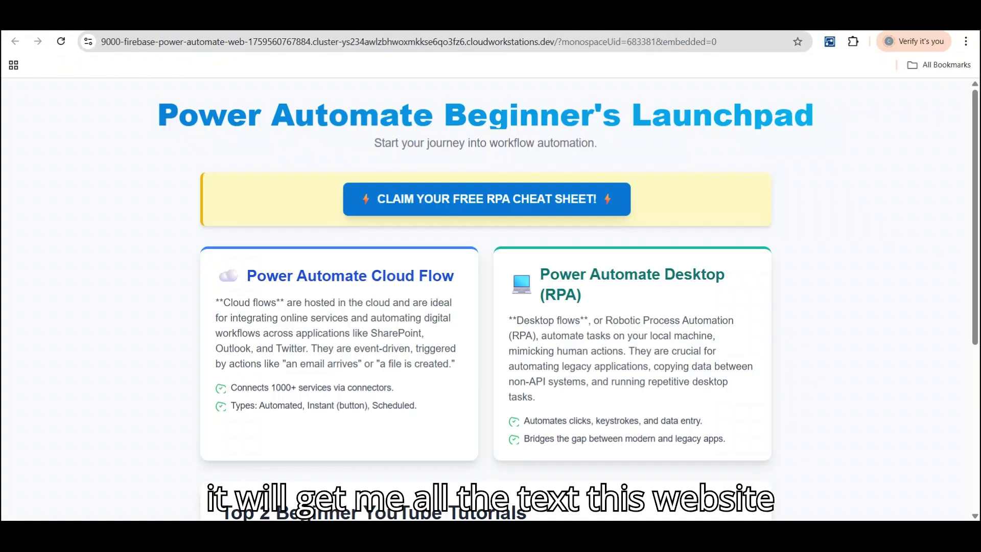
mouse_move(977, 217)
left_mouse_down()
mouse_move(978, 397)
mouse_move(977, 215)
left_mouse_up()
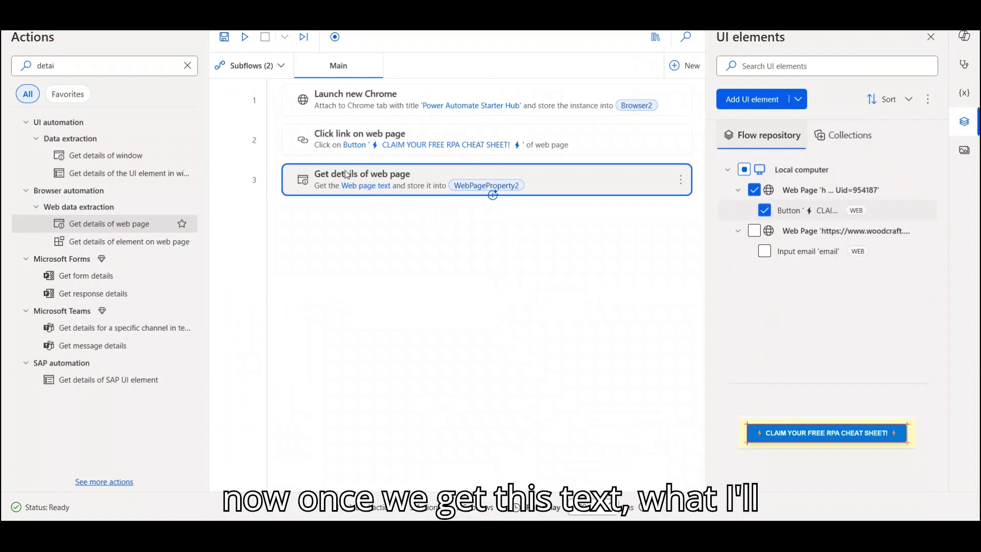
Add the AI Builder action Create text with GPT (Preview) below the Get details of web page action
key("ctrl+a")
key("BackSpace")
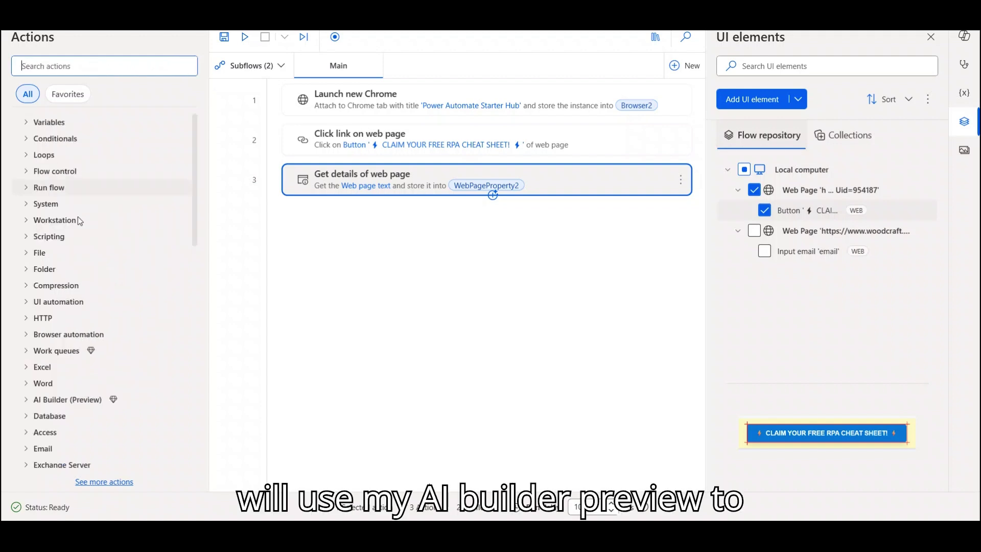
left_click(23, 401)
left_click_drag(83, 414, 405, 236)
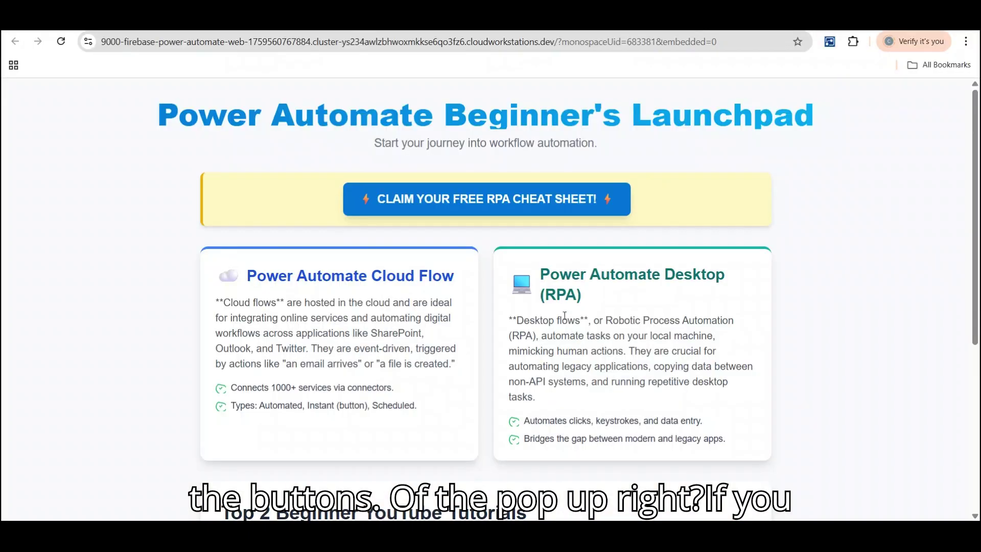
On the website, open the cheat sheet pop-up, view its Read More (T&C) page and go back to the main page
left_click(500, 211)
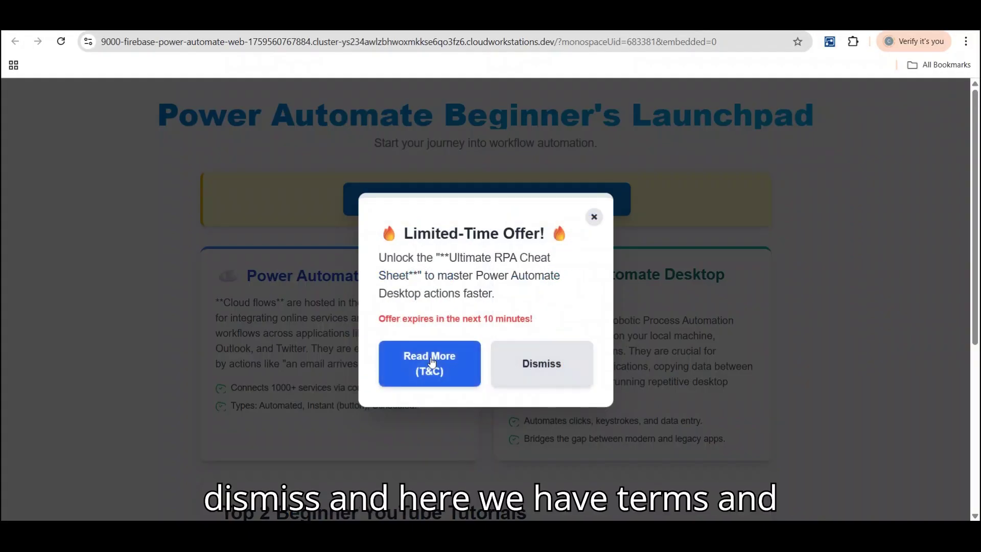
left_click(432, 362)
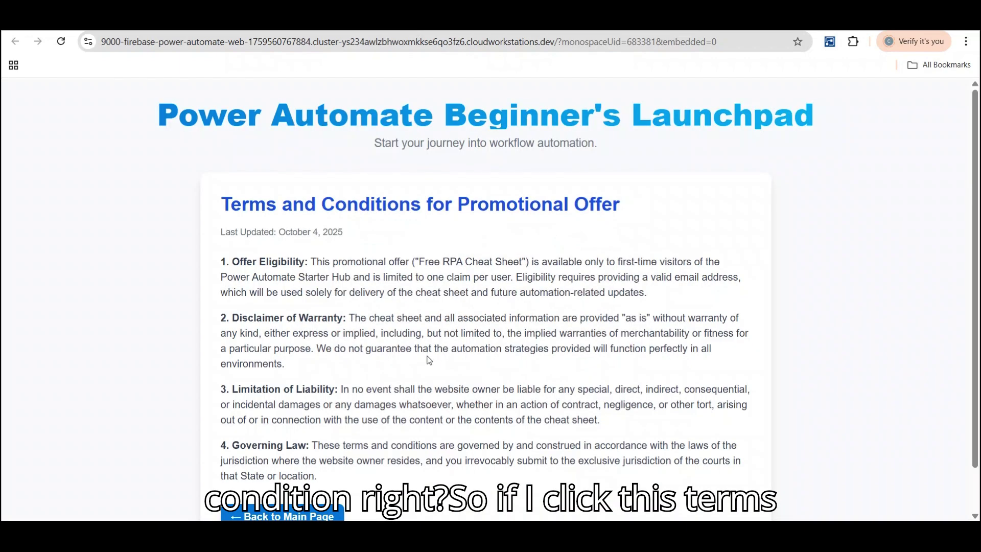
scroll(973, 174, "down", 1)
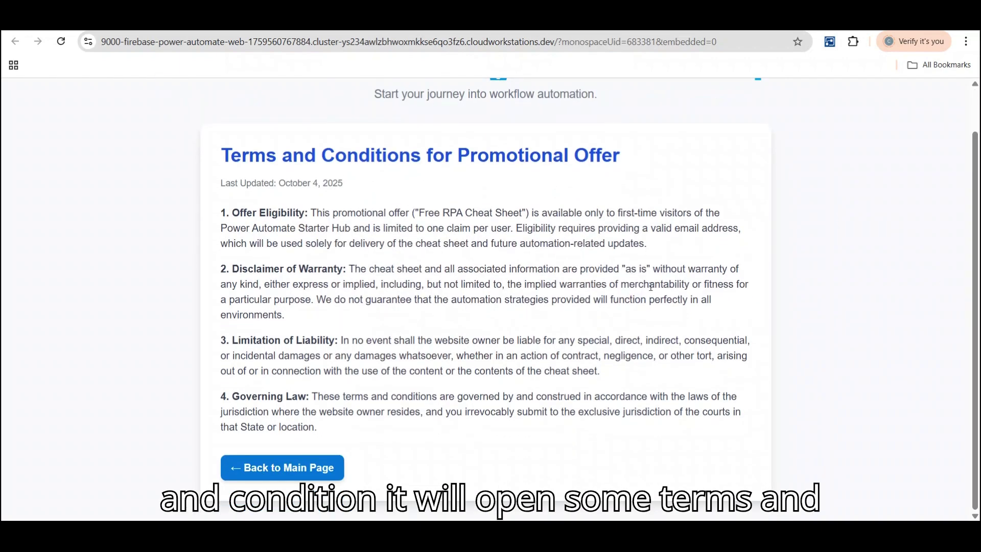
left_click(304, 462)
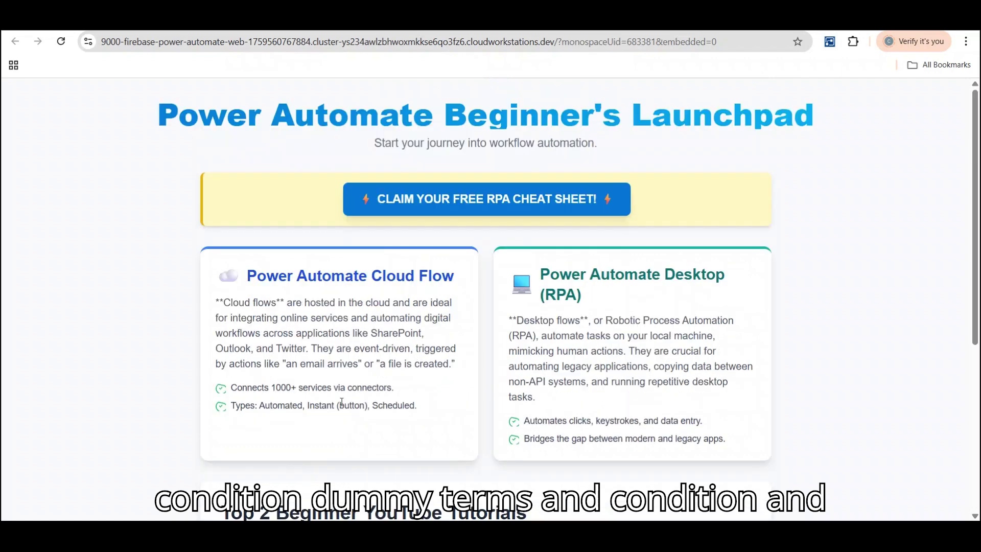
Try both ways of closing the cheat sheet pop-up, Dismiss and the x, and return to the flow designer
left_click(489, 205)
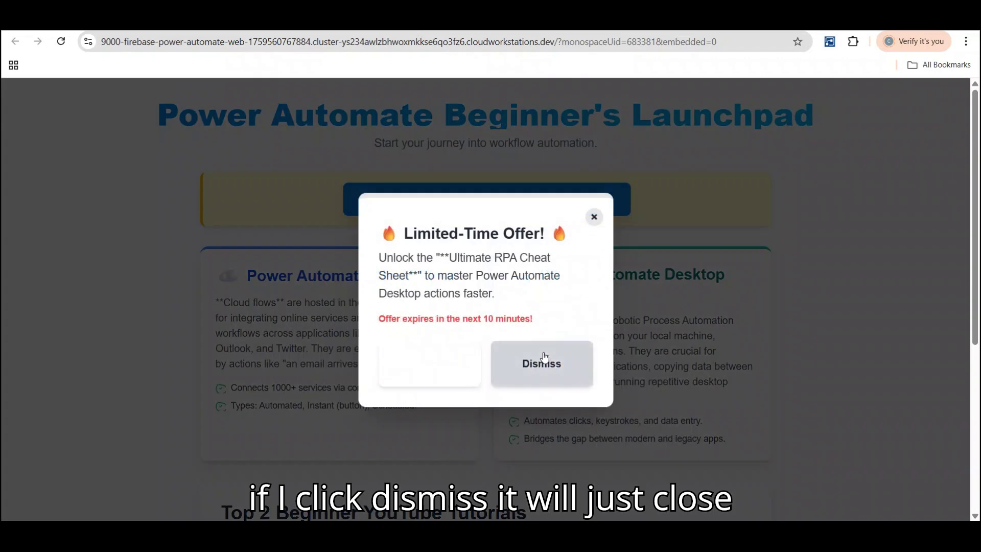
left_click(525, 361)
left_click(487, 202)
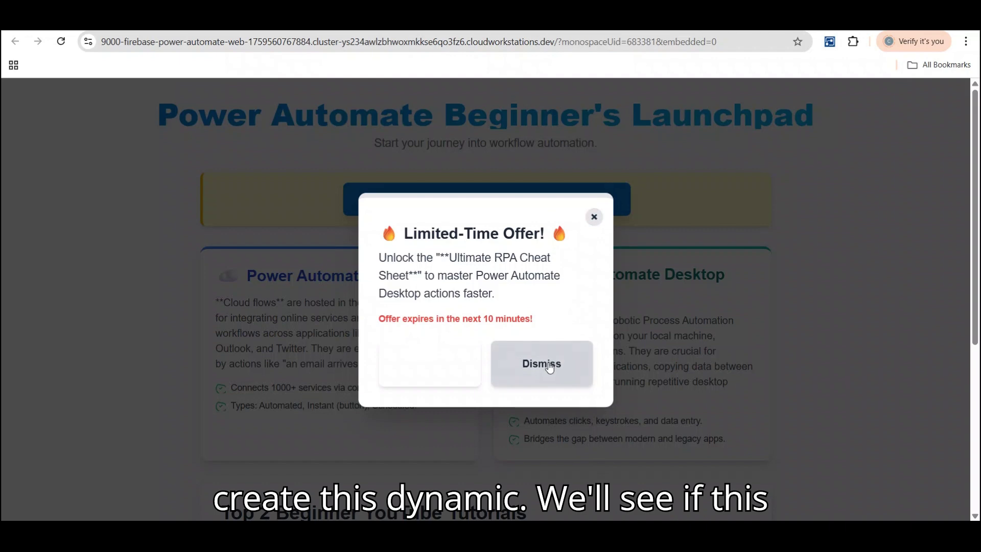
left_click(594, 218)
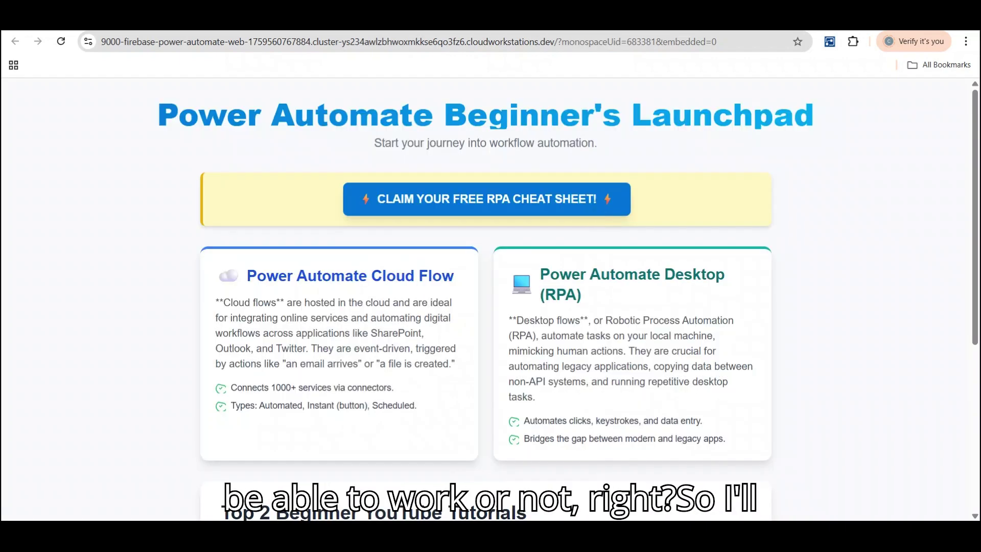
left_click(669, 469)
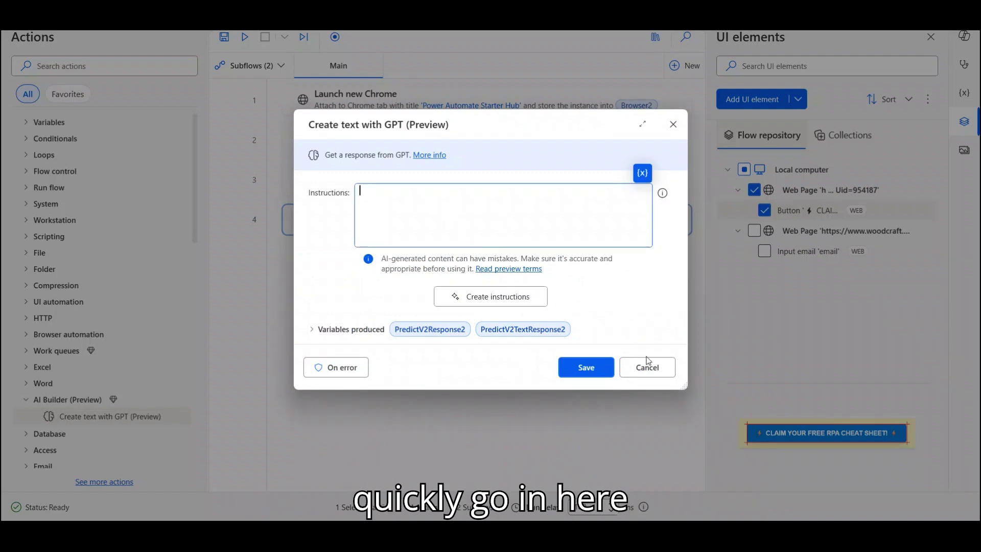
Enter GPT instructions to identify advertisement pop-ups in the web page text and output only the closing button's text or "No Pop up"
left_click_drag(684, 386, 799, 449)
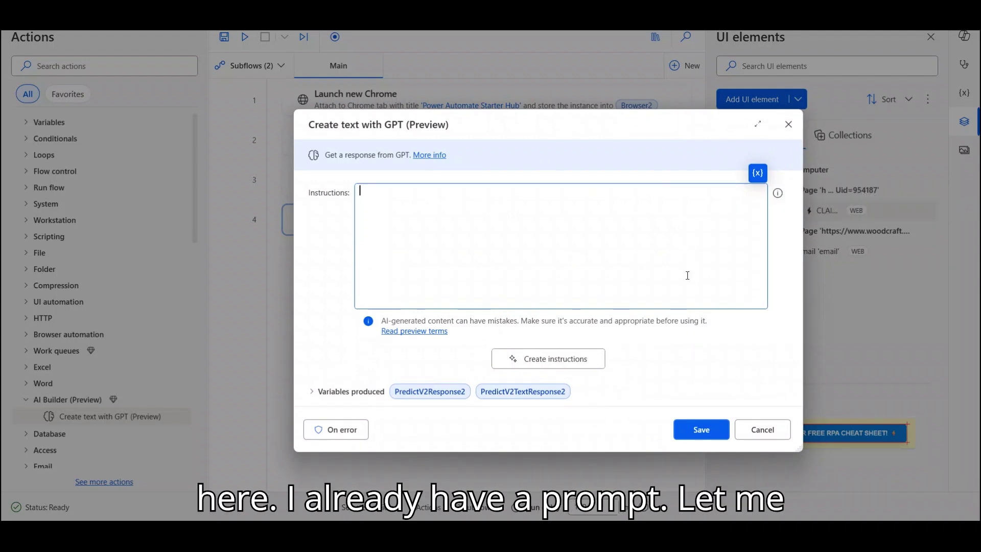
left_click(708, 430)
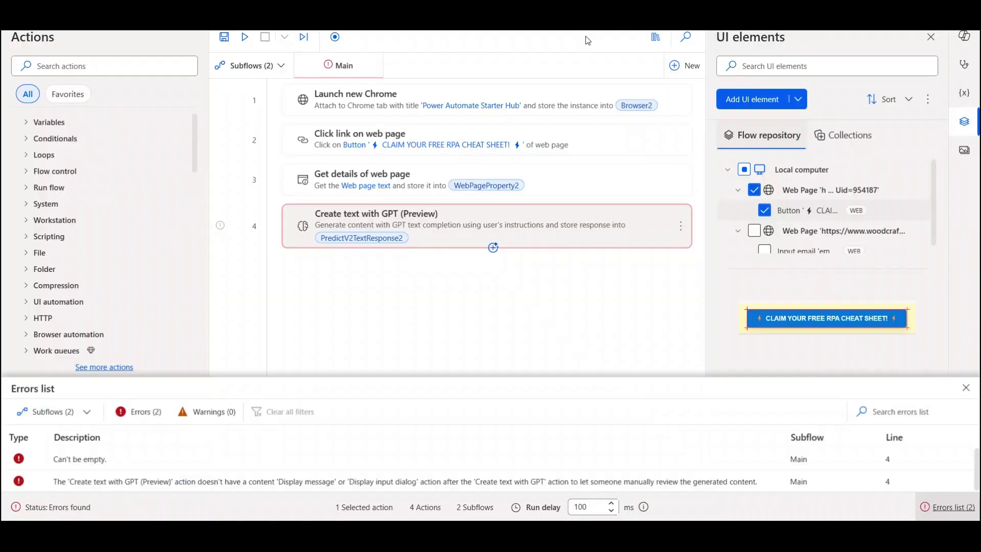
key("Return")
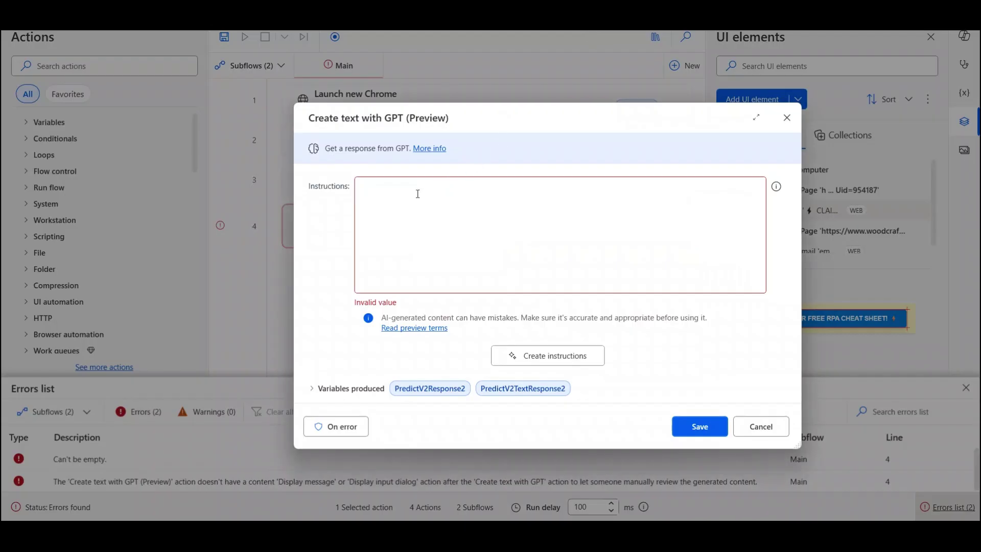
left_click(418, 194)
type("The web page text might contains advertisment pop up sometimes and can cause BOTs to fail. The pop up are dynamic and can come anytime and sometime does not come at all.  There can be button in the advertisment pop up like \"Dismiss\" or \"Close\" or \"cancel\" or \"Read More\". We need to close  this pop up, give the output as pop up buttonn text only using which we can close the pop up. If there is no pop up  give output as \"No Pop up\"  ## Do not provide any other output give only the Button Name as output or No Pop up  Web Page Text is given Below. %WebPageProperty%")
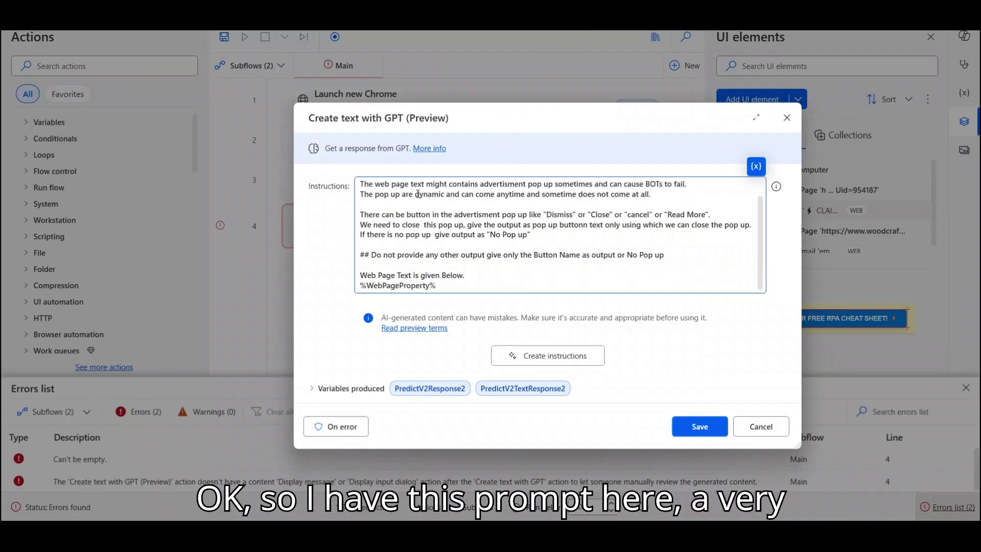
Review the instructions' lines on possible pop-up buttons, the "No Pop up" output and the rule against any other output
scroll(754, 192, "up", 1)
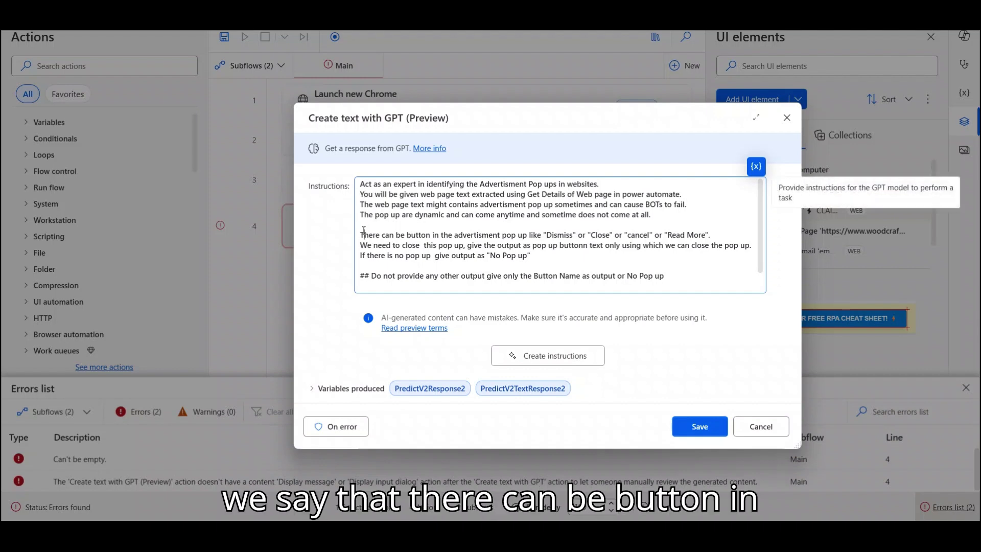
left_click_drag(364, 235, 572, 237)
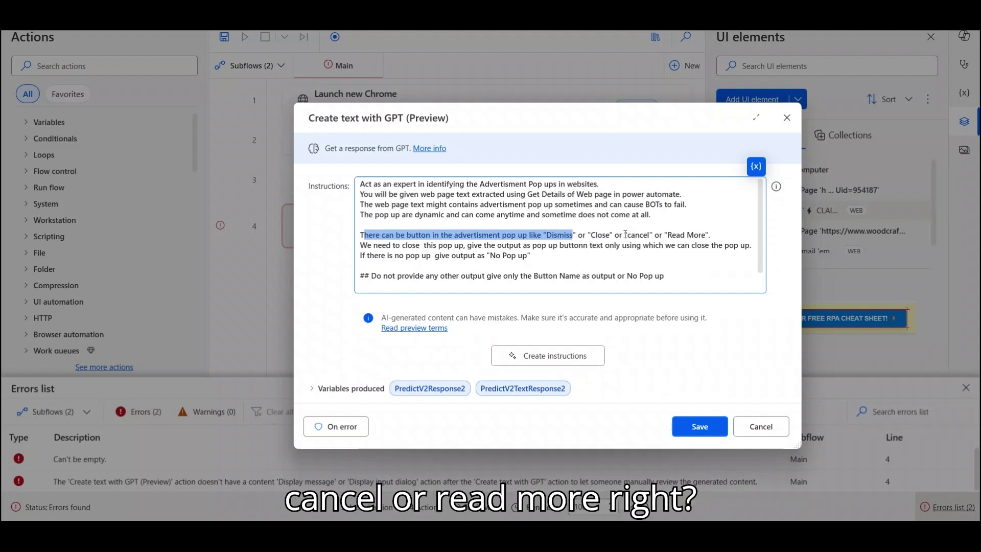
left_click(715, 236)
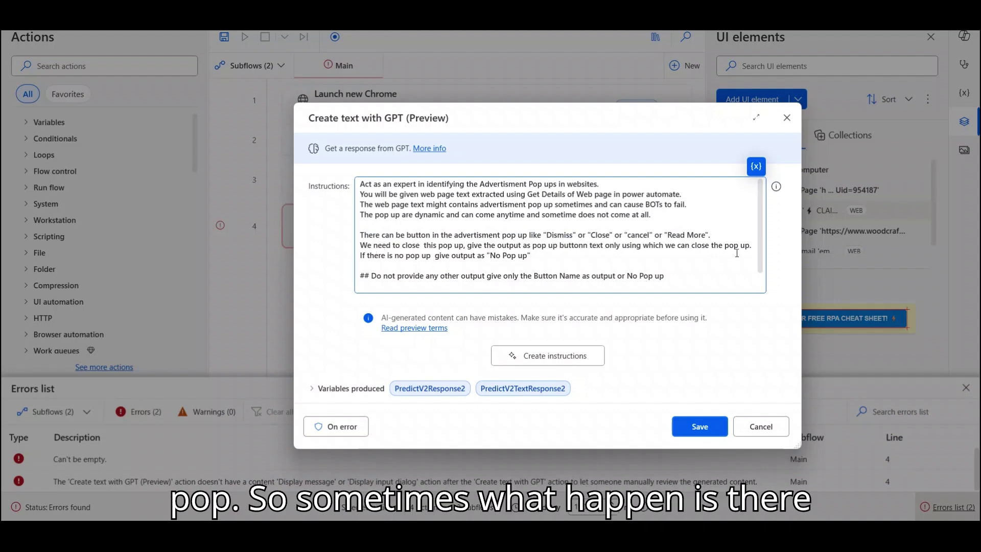
left_click_drag(762, 251, 761, 277)
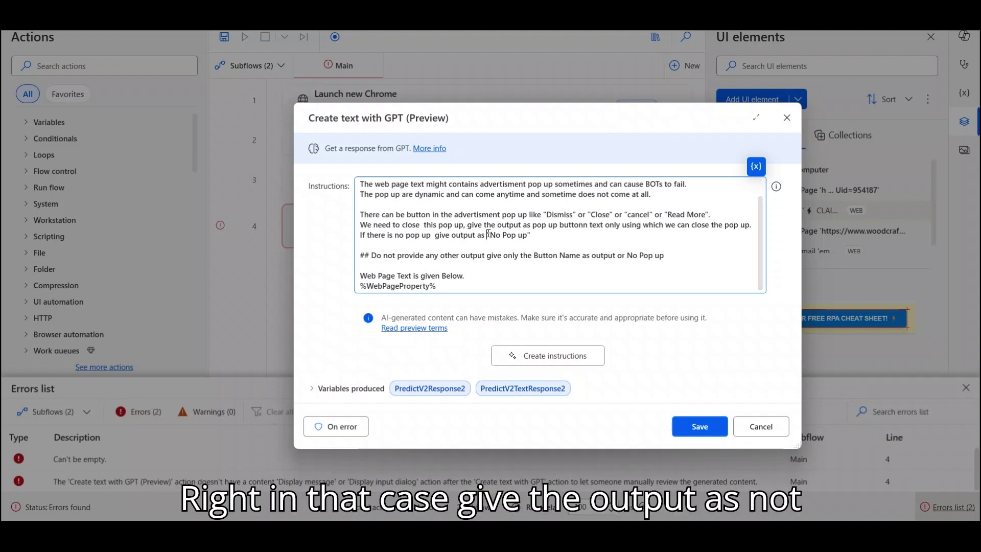
left_click_drag(487, 235, 530, 235)
left_click_drag(360, 255, 670, 255)
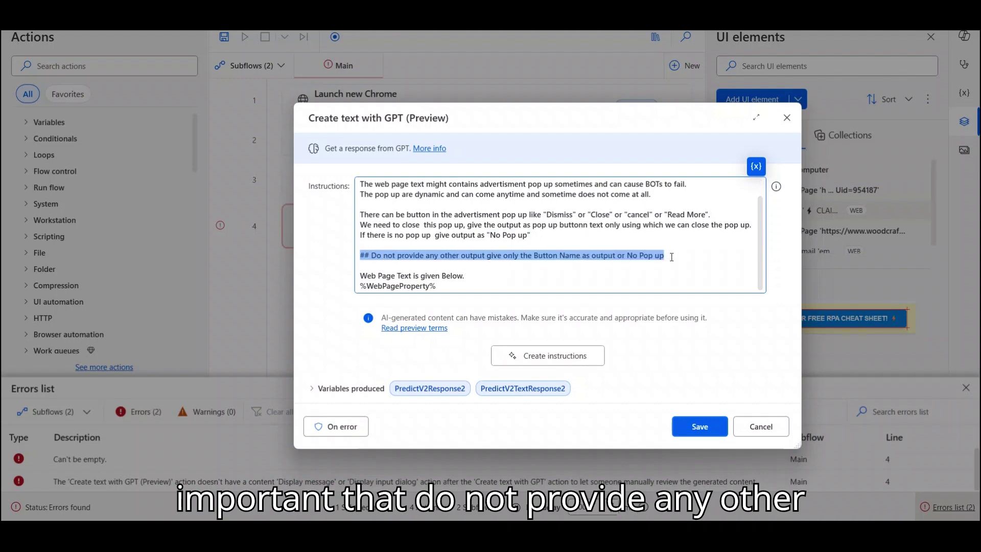
left_click(669, 255)
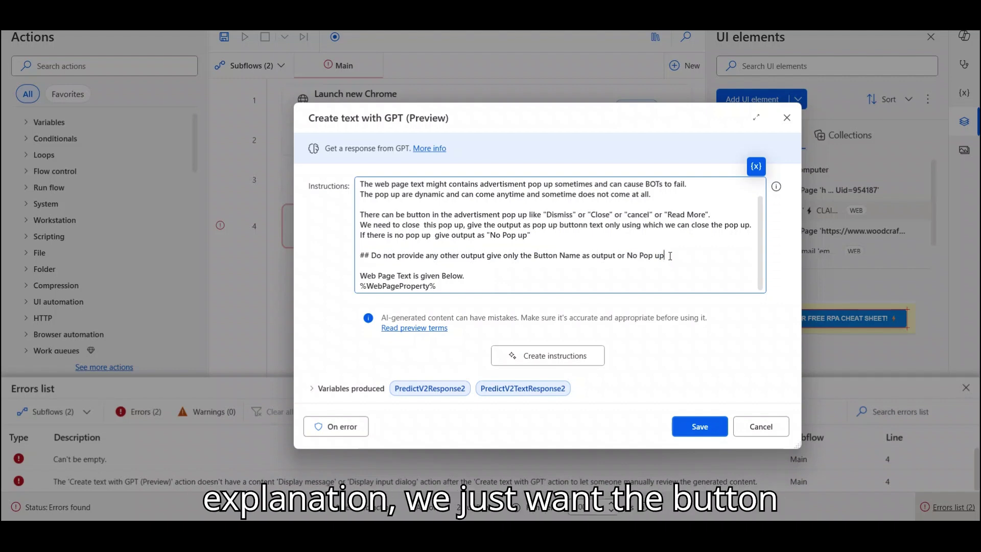
Replace the web page text variable at the end of the instructions with %WebPageProperty2% and save the GPT action
left_click_drag(437, 285, 357, 285)
key("BackSpace")
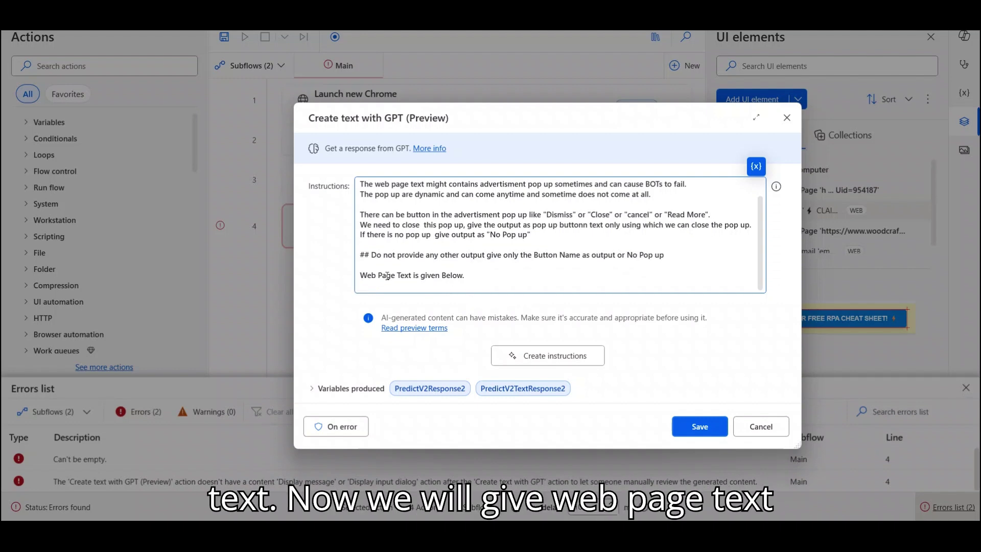
left_click(754, 167)
left_click(771, 211)
type("text")
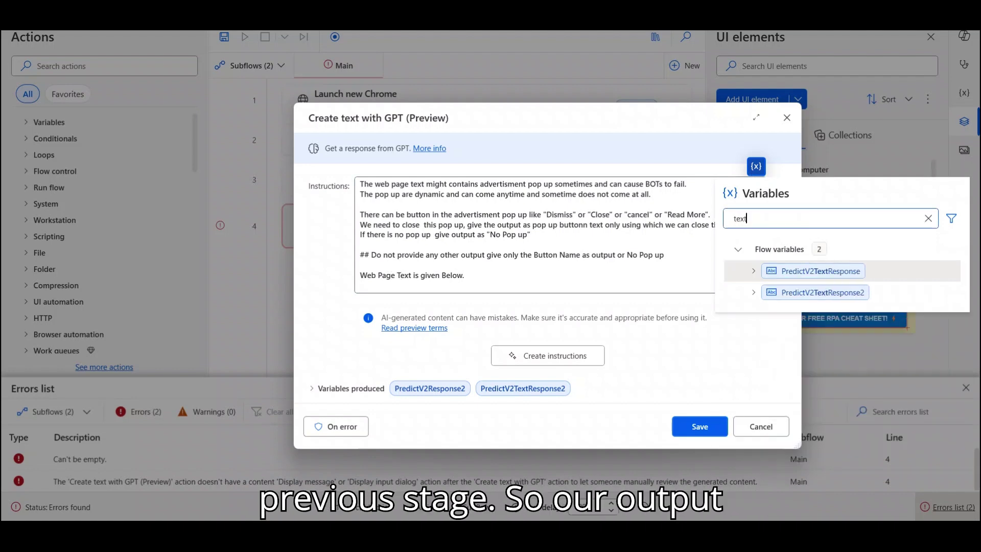
key("BackSpace")
key("BackSpace")
key("BackSpace")
type("web")
left_click(813, 293)
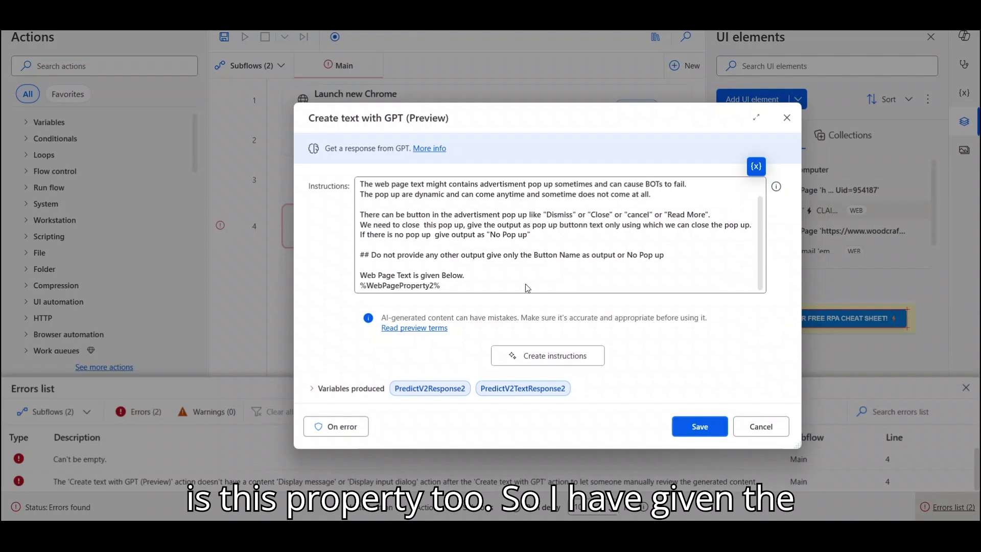
left_click(694, 431)
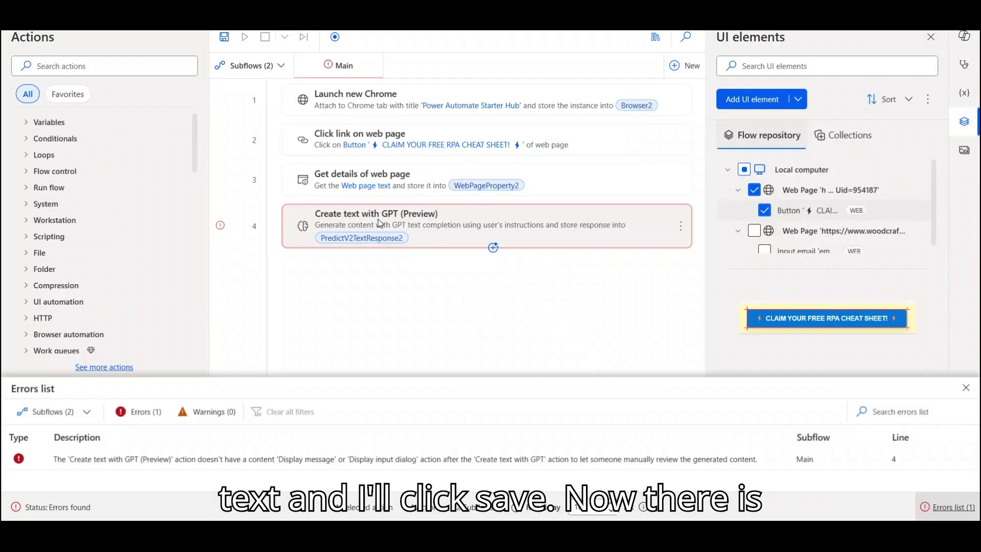
Add a Display message action below the GPT action, titled "pop up message" and showing %PredictV2TextResponse2%, and save it
left_click(101, 65)
type("displ")
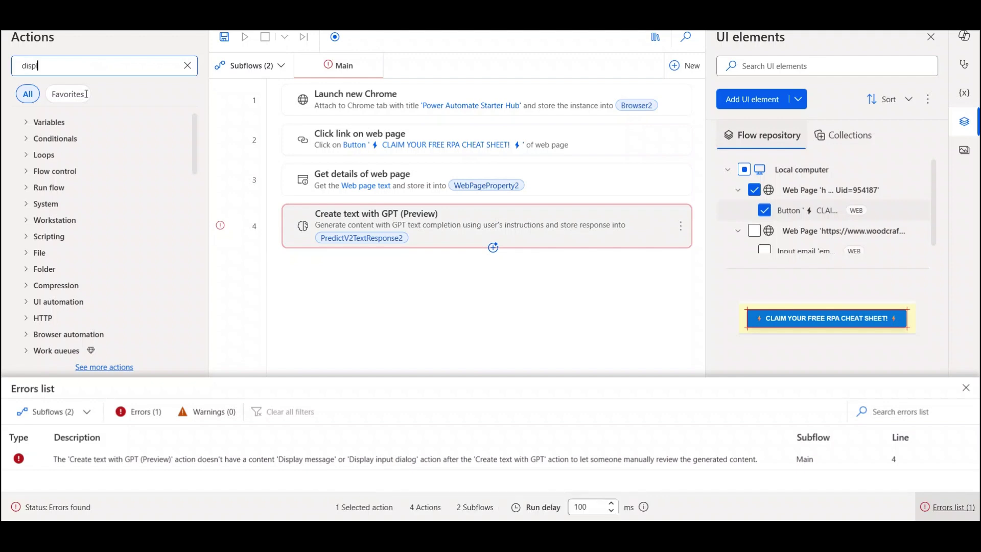
left_click_drag(72, 139, 333, 255)
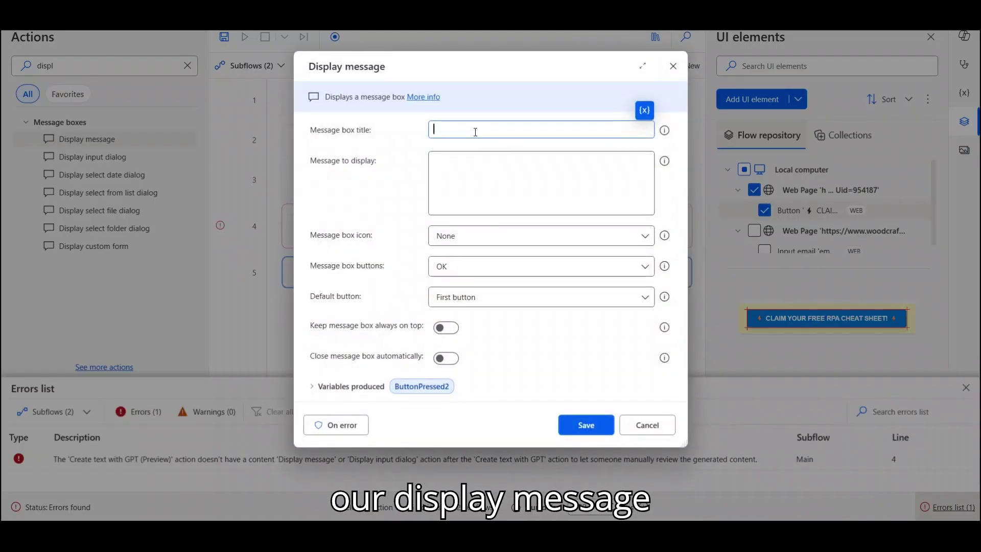
type("pop up message")
left_click(479, 165)
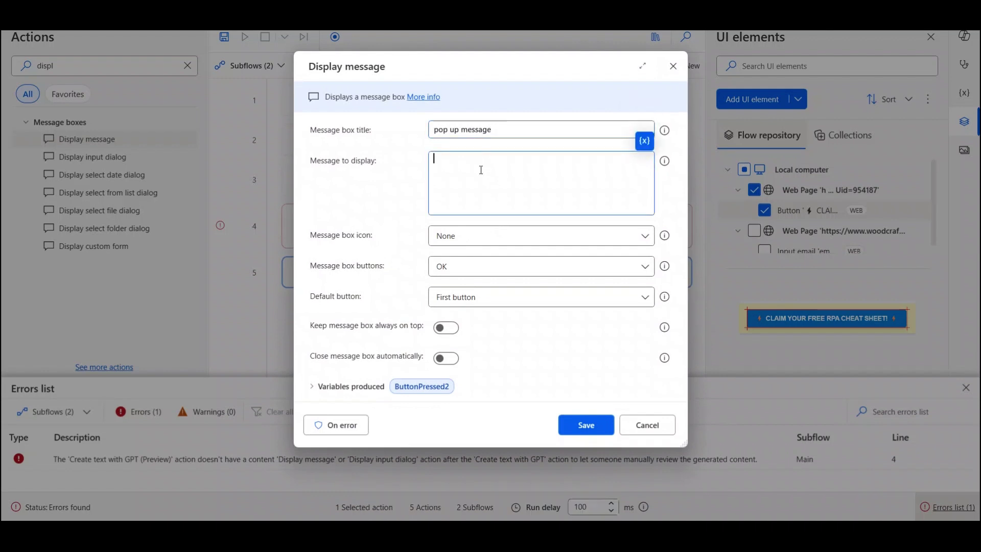
left_click(645, 141)
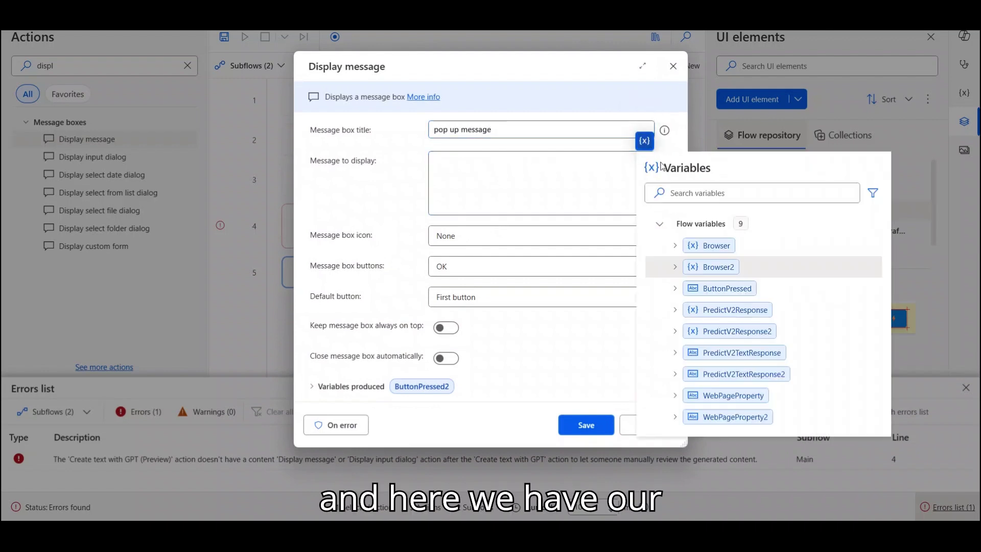
type("text")
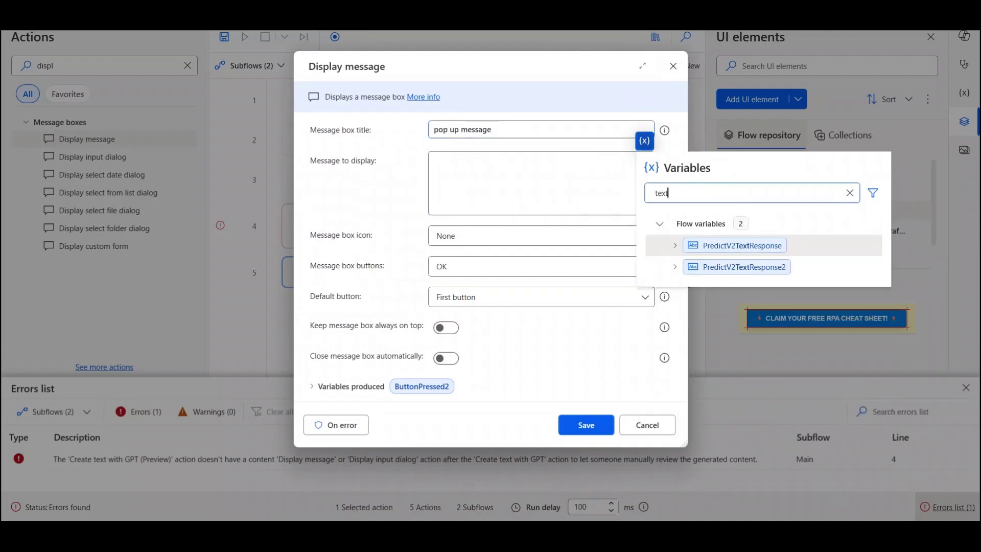
left_click(738, 266)
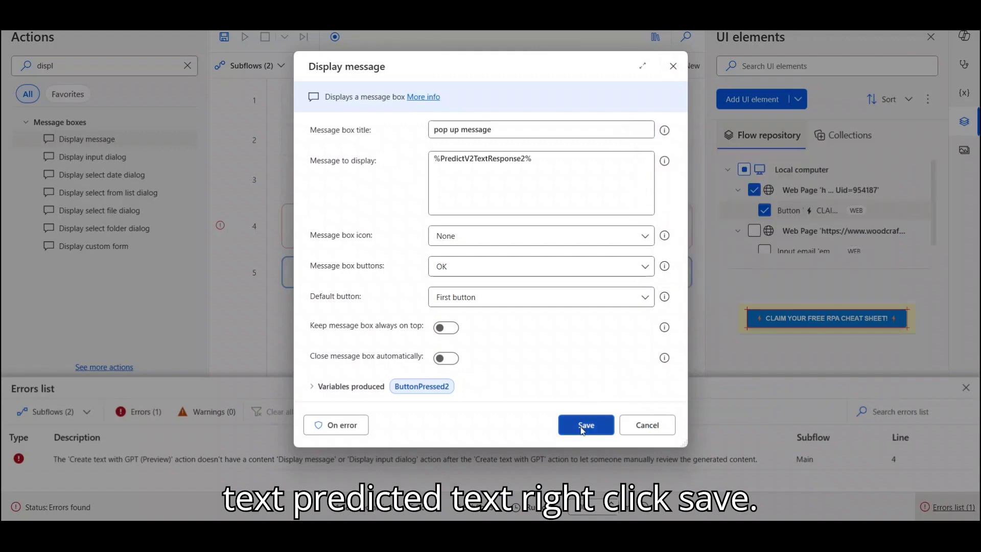
left_click(583, 427)
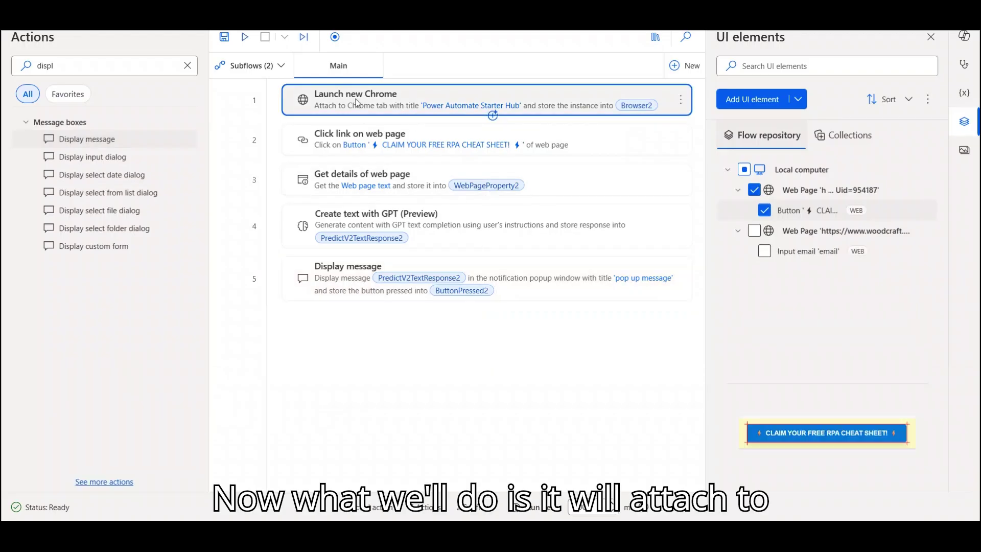
Look over the flow's actions and run the flow starting from the Launch new Chrome action
left_click(387, 145)
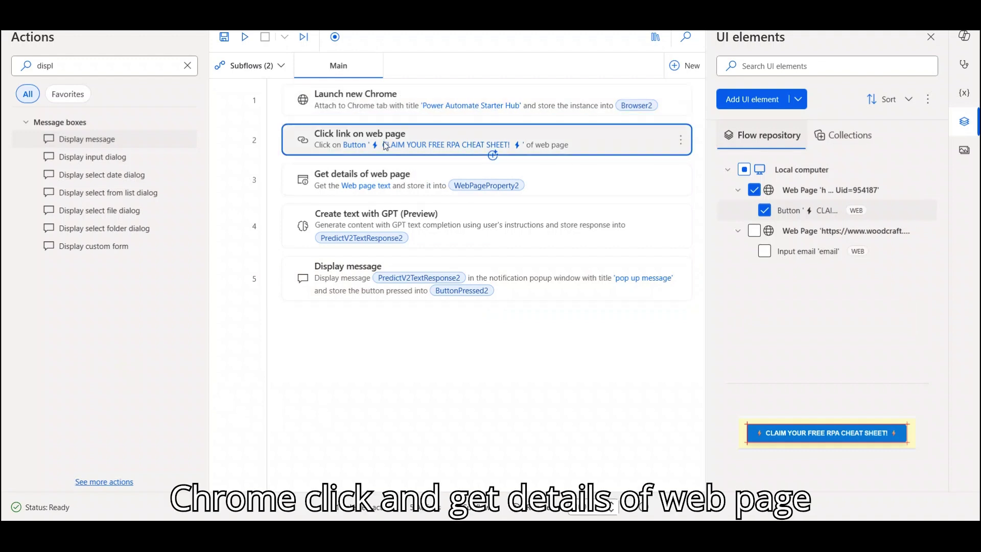
left_click(373, 190)
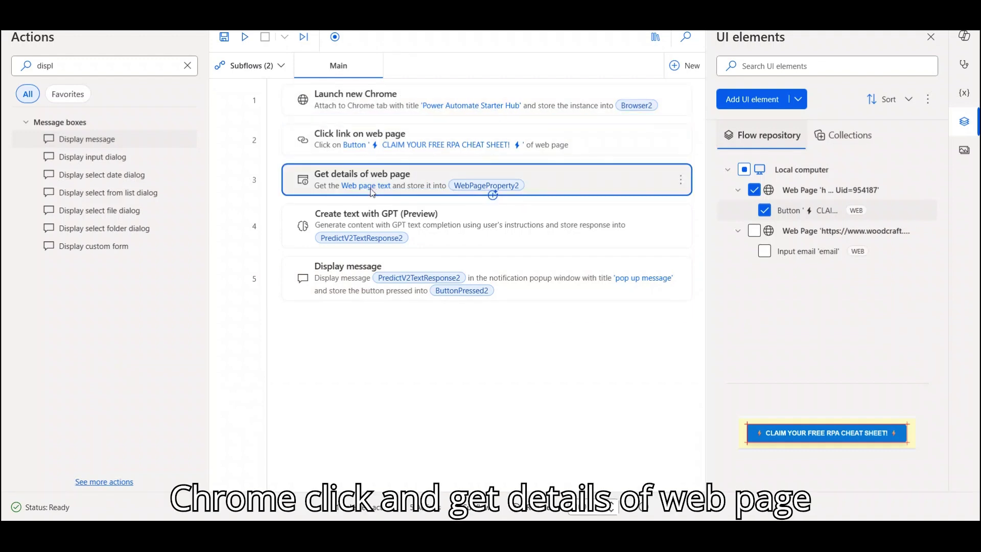
left_click(378, 236)
left_click(477, 97)
right_click(479, 97)
left_click(527, 136)
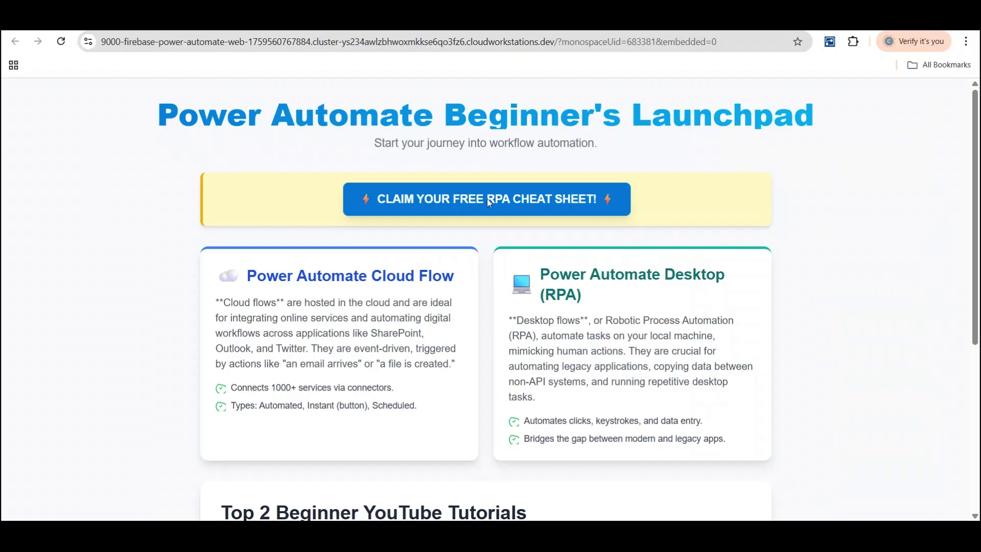
left_click(489, 203)
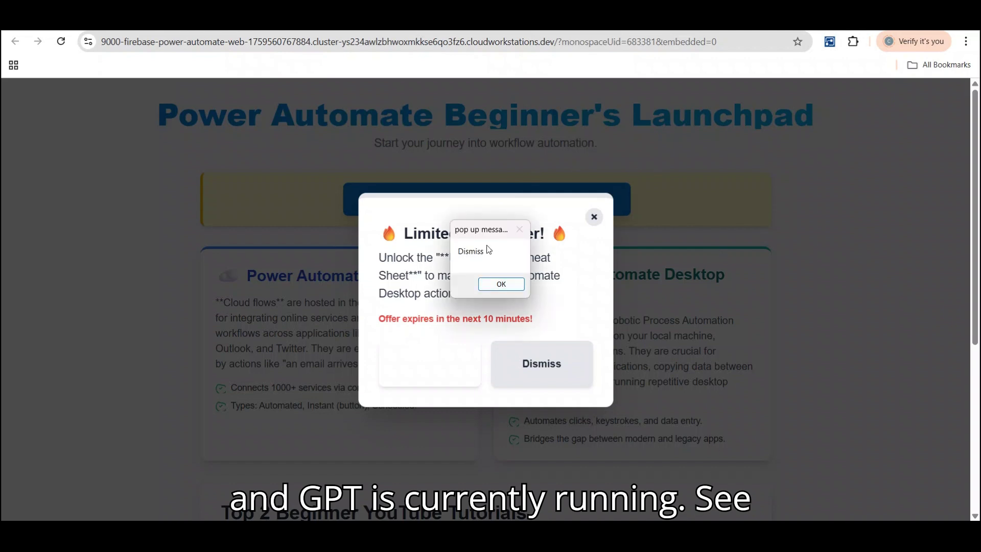
Examine and acknowledge the flow's message box, close the cheat sheet pop-up with its x and return to the flow designer
left_click_drag(474, 235, 776, 167)
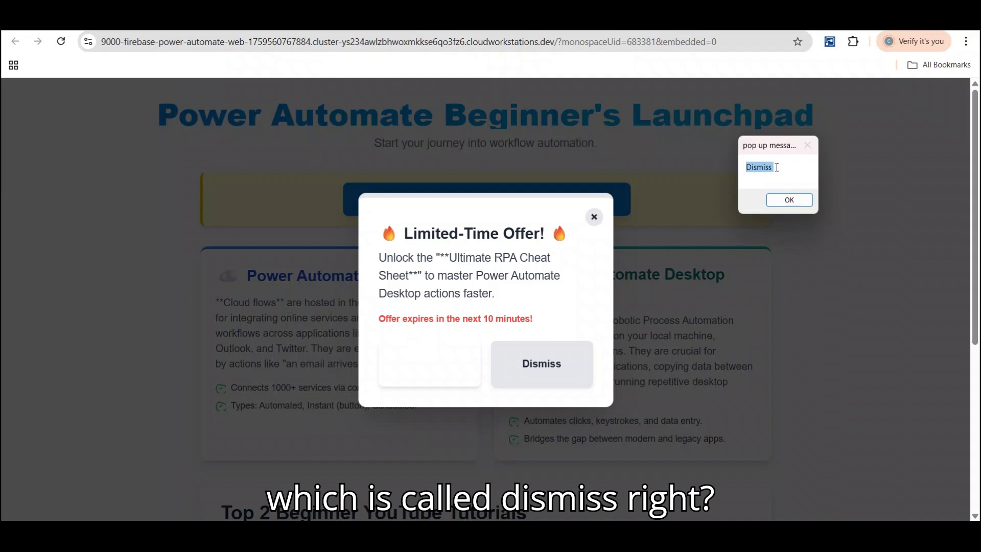
double_click(776, 167)
left_click(796, 202)
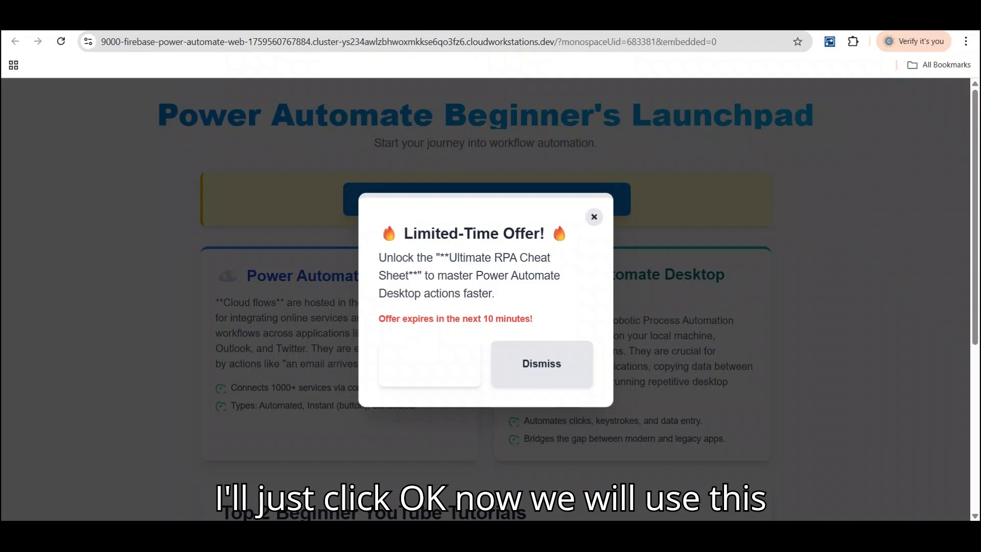
left_click(594, 217)
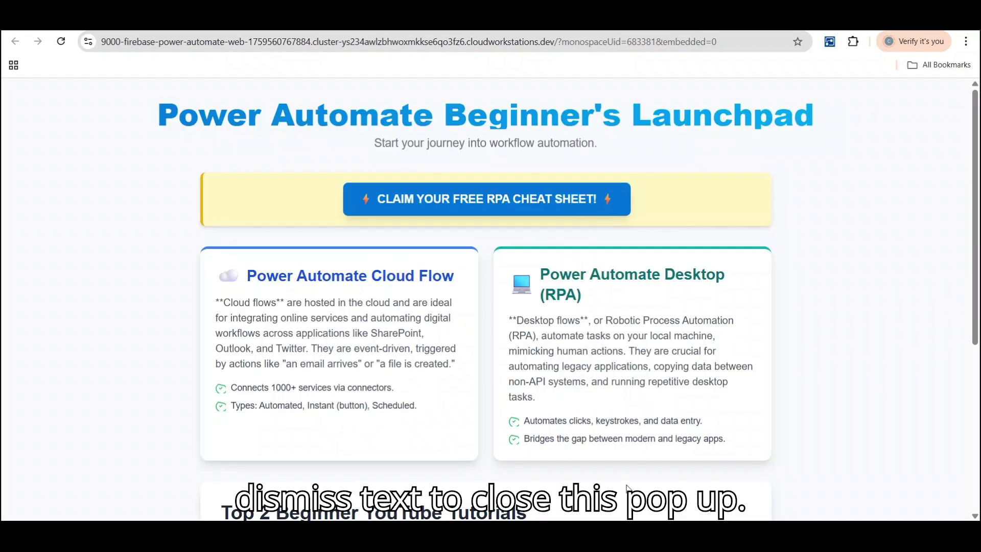
left_click(683, 470)
left_click(313, 259)
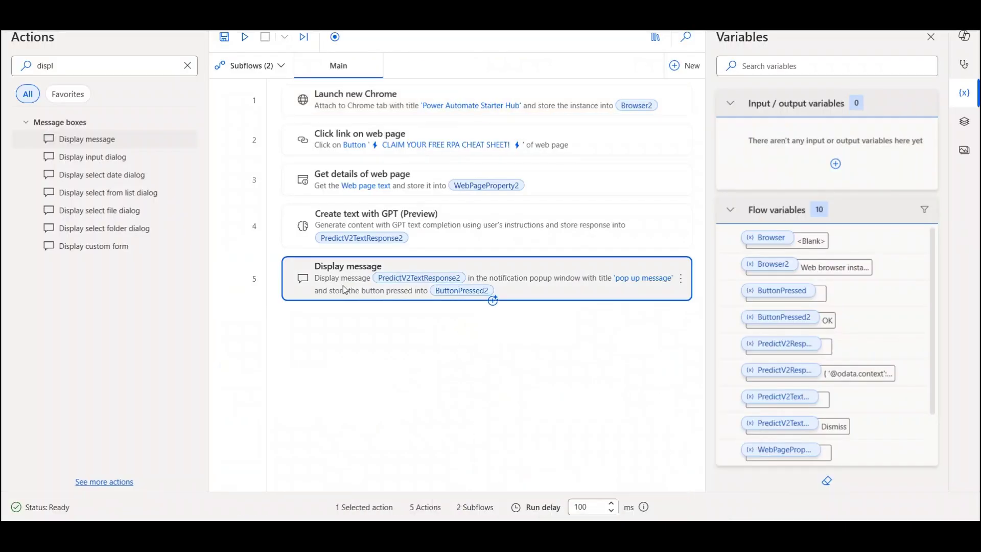
Clear the action search and paste a copy of the cheat sheet Click link on web page action below Display message
left_click(172, 65)
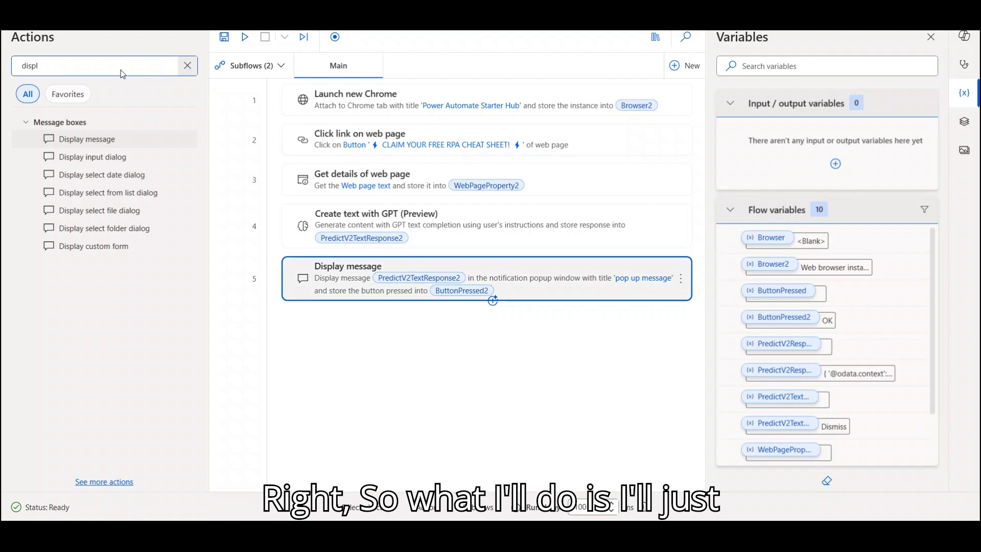
key("Escape")
left_click(372, 150)
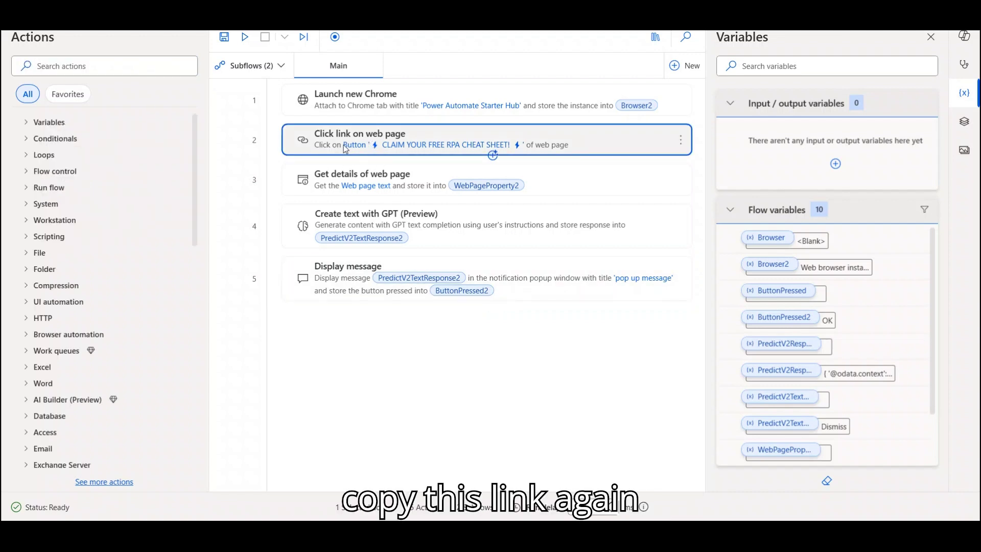
left_click(363, 335)
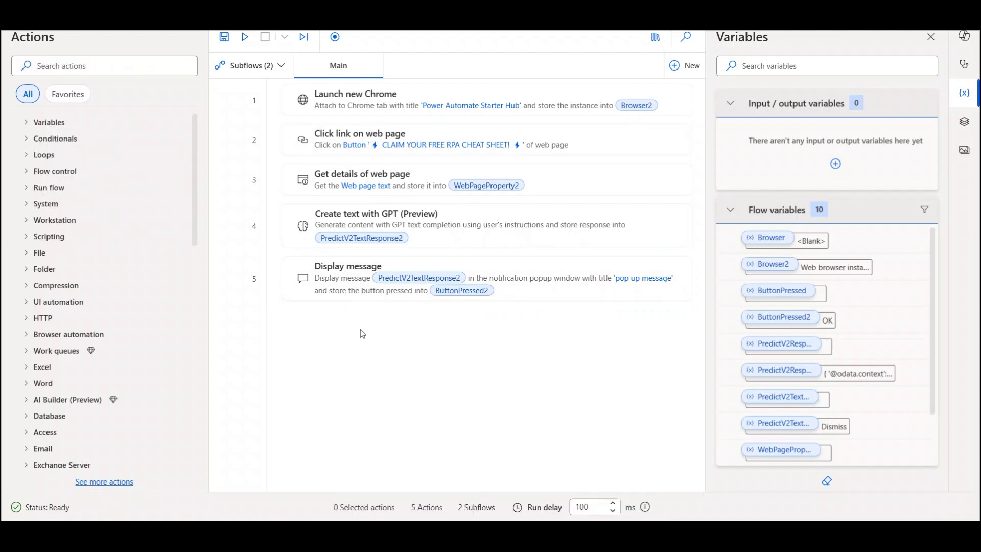
key("ctrl+v")
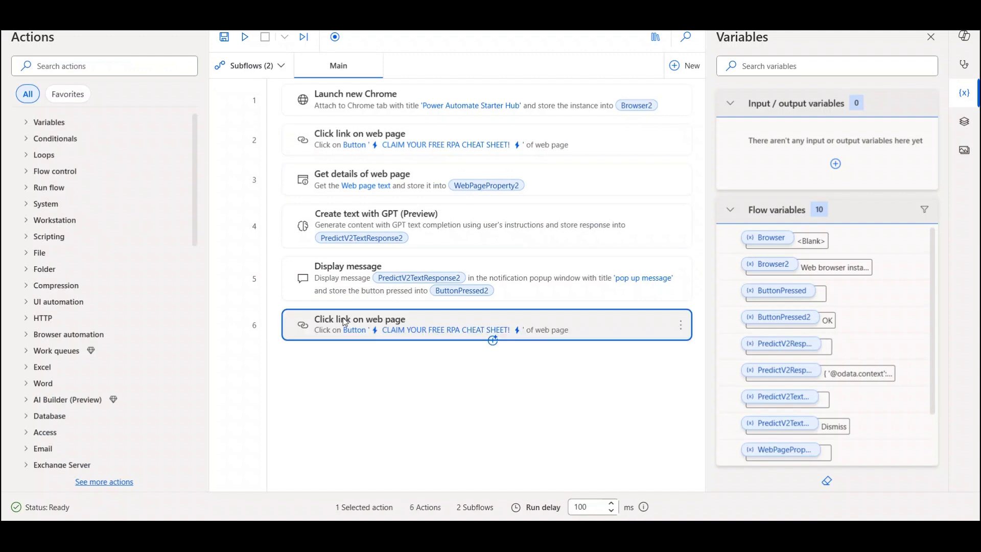
Set the pasted Click link on web page action to Press a button when a pop-up dialog appears
double_click(345, 323)
left_click(318, 304)
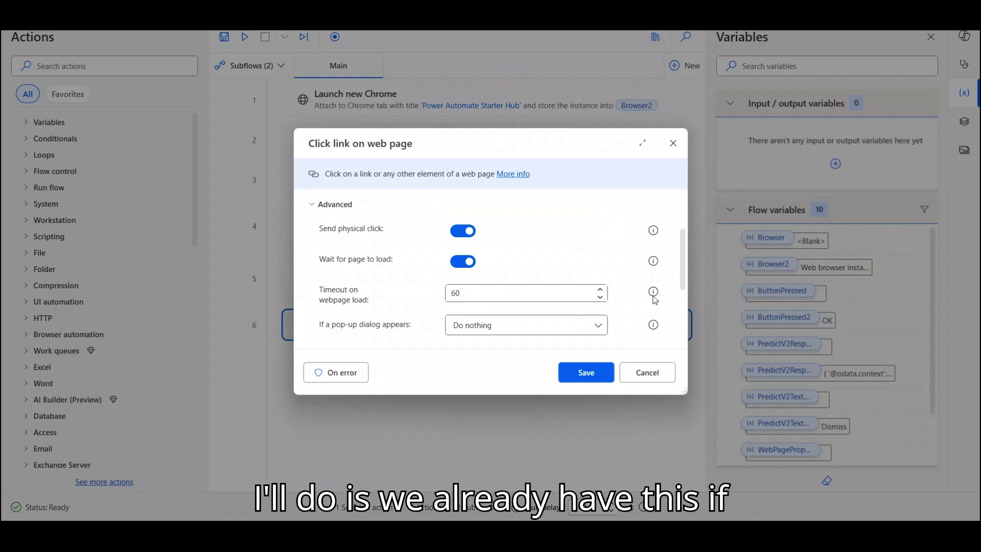
scroll(684, 276, "down", 2)
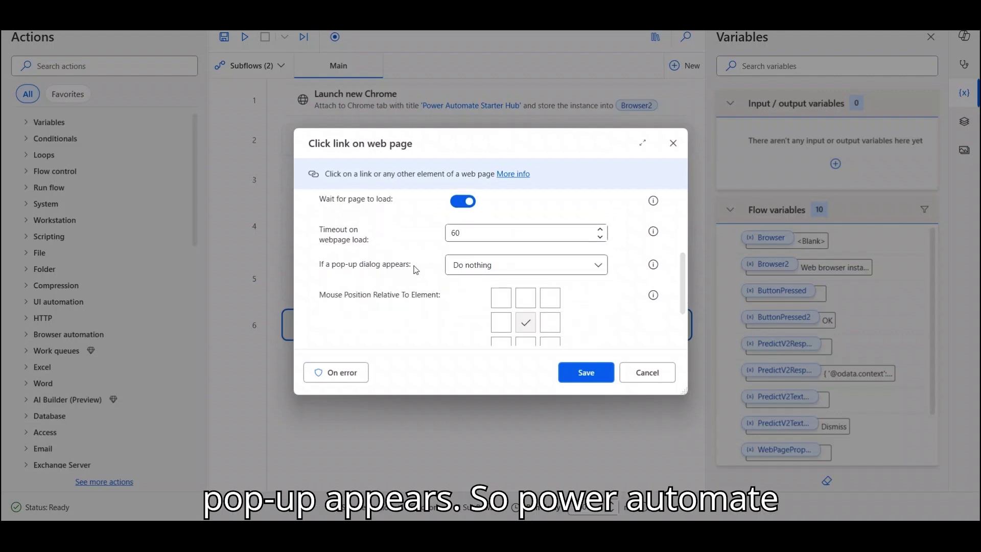
left_click(515, 264)
key("Escape")
left_click(480, 305)
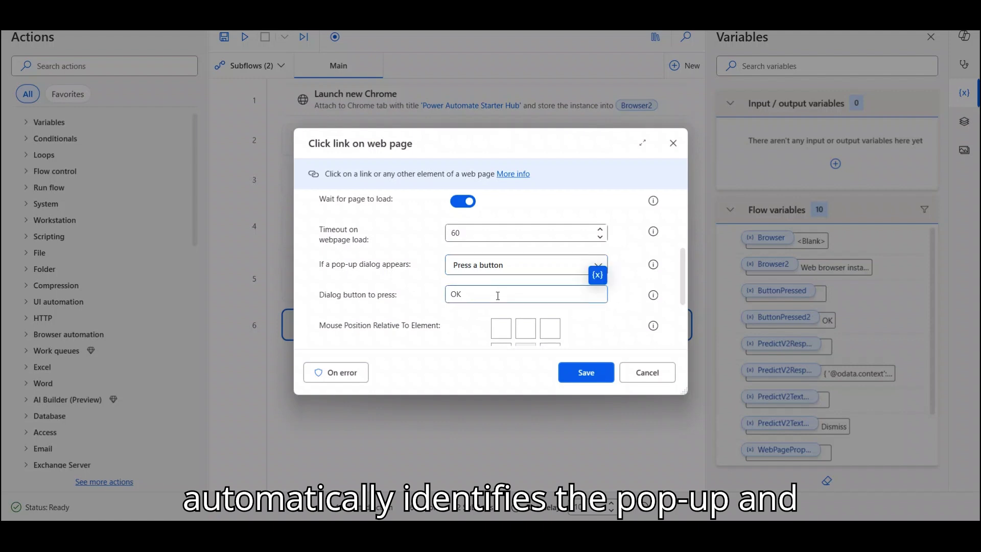
Use %PredictV2TextResponse2% as the dialog button to press and save the Click link on web page action
left_click(598, 275)
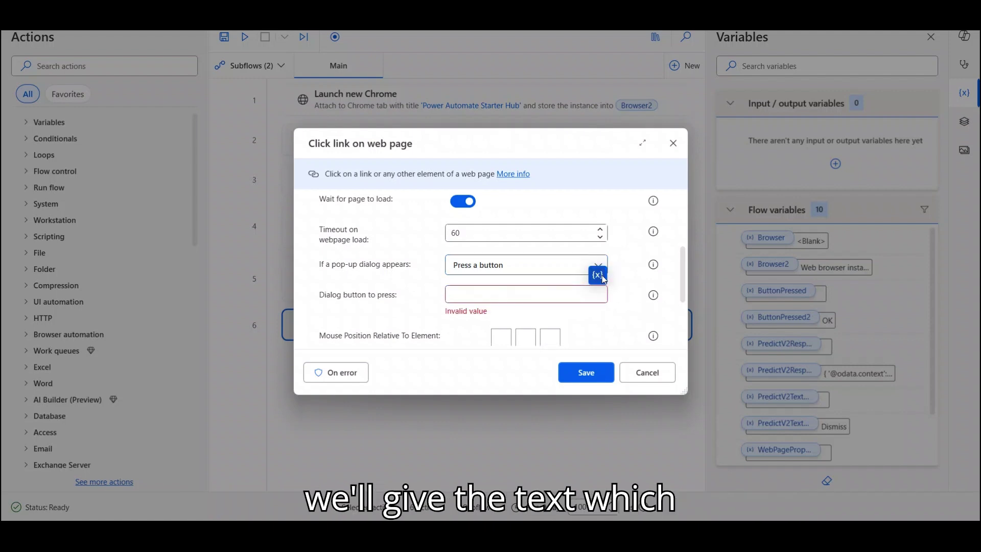
left_click(660, 327)
type("text")
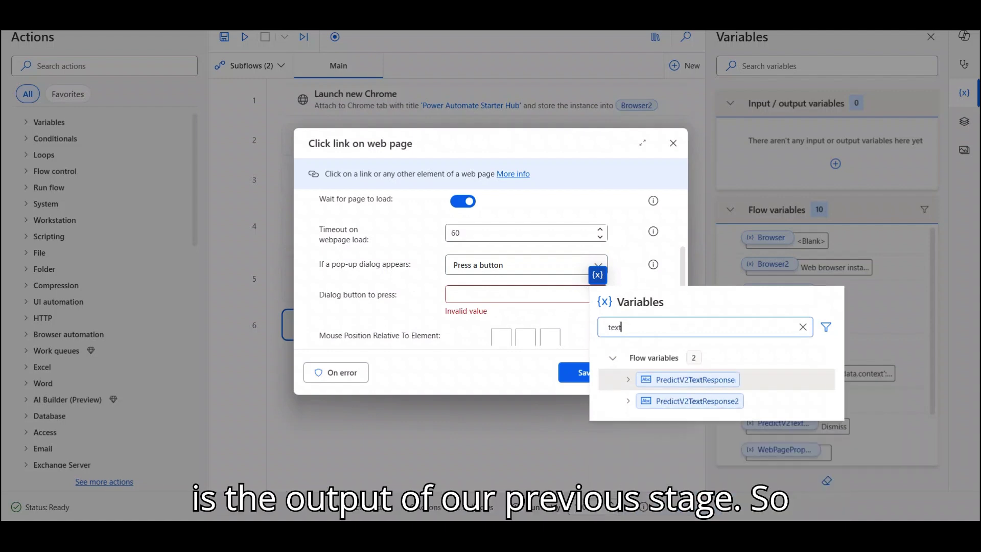
left_click(708, 402)
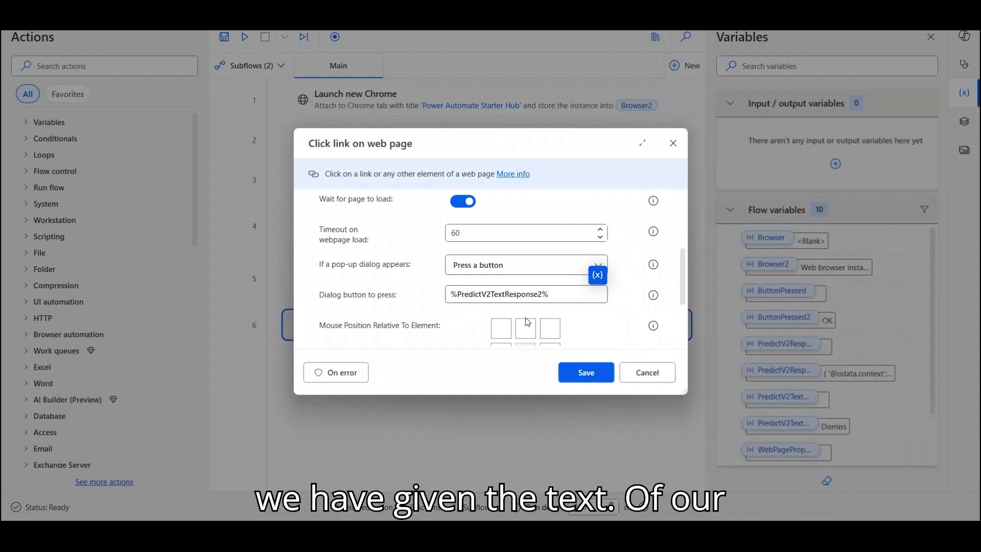
left_click_drag(548, 295, 437, 301)
left_click(570, 374)
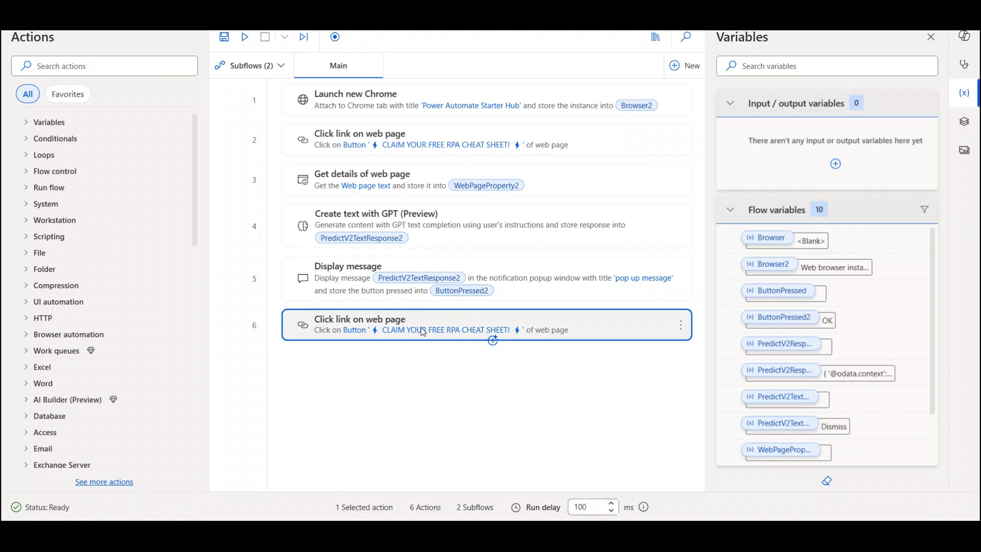
Look over the flow's actions from Launch new Chrome down to the last Click link on web page action
left_click(372, 103)
key("Down")
key("Down")
key("Down")
key("Down")
key("Down")
left_click(327, 177)
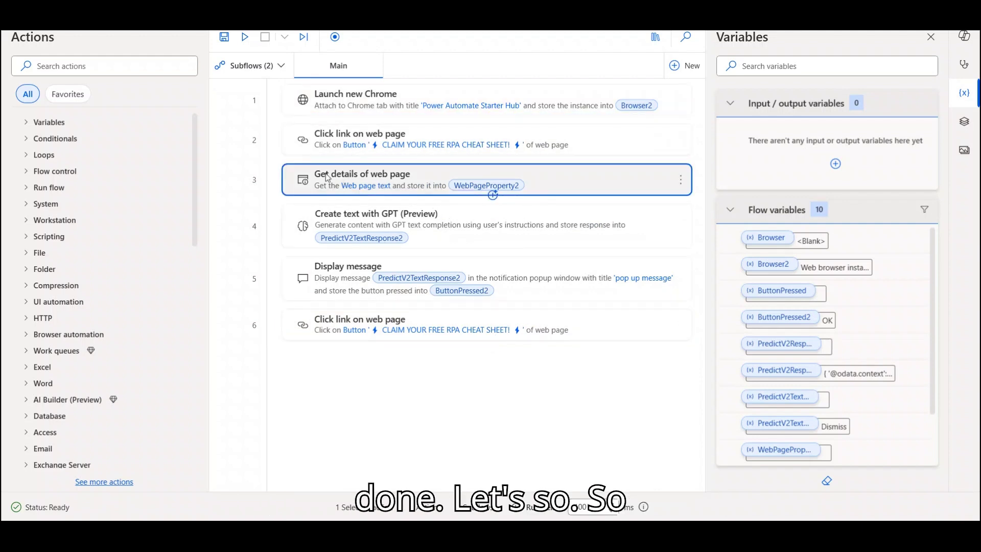
left_click(131, 66)
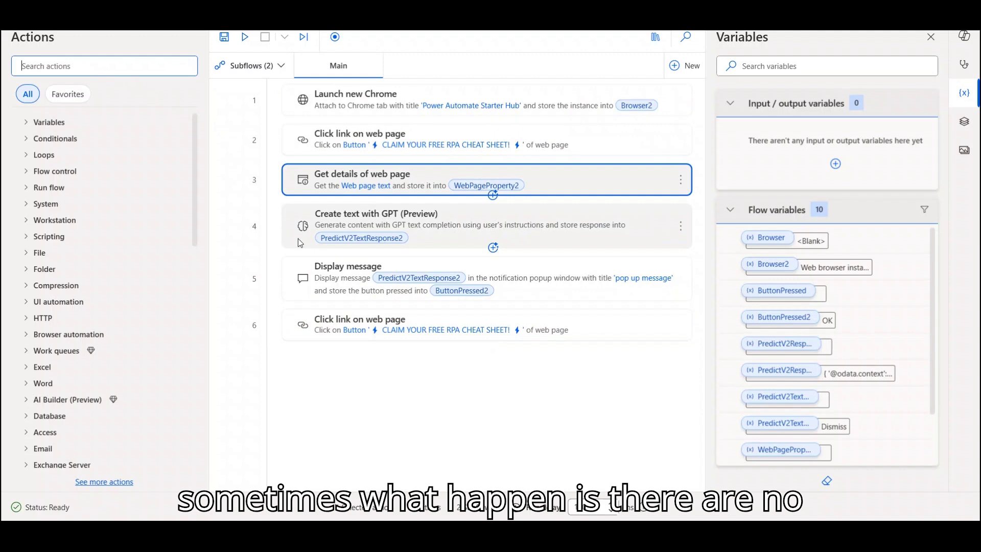
left_click(362, 278)
key("Down")
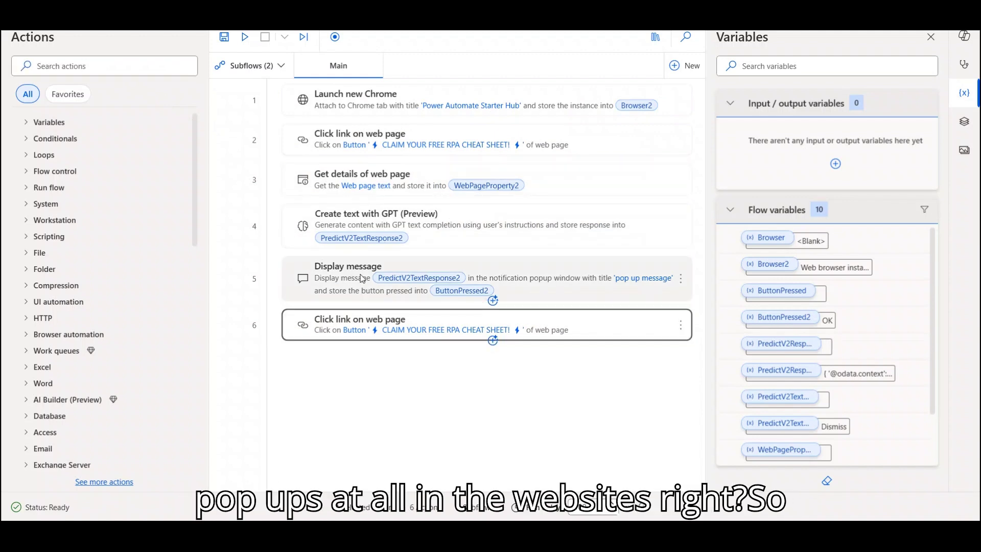
left_click(337, 280)
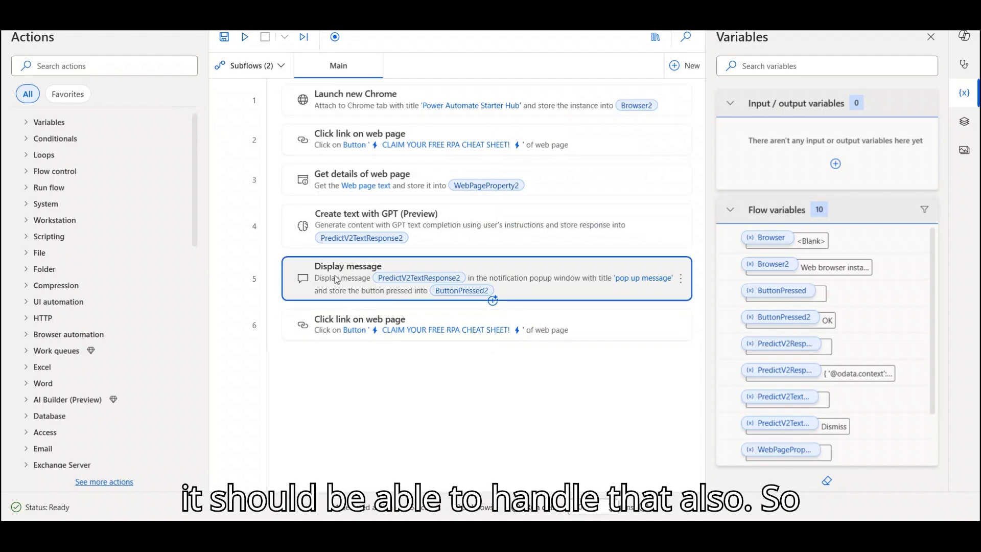
Add an If action between Display message and the last Click link on web page action
left_click(76, 66)
type("i")
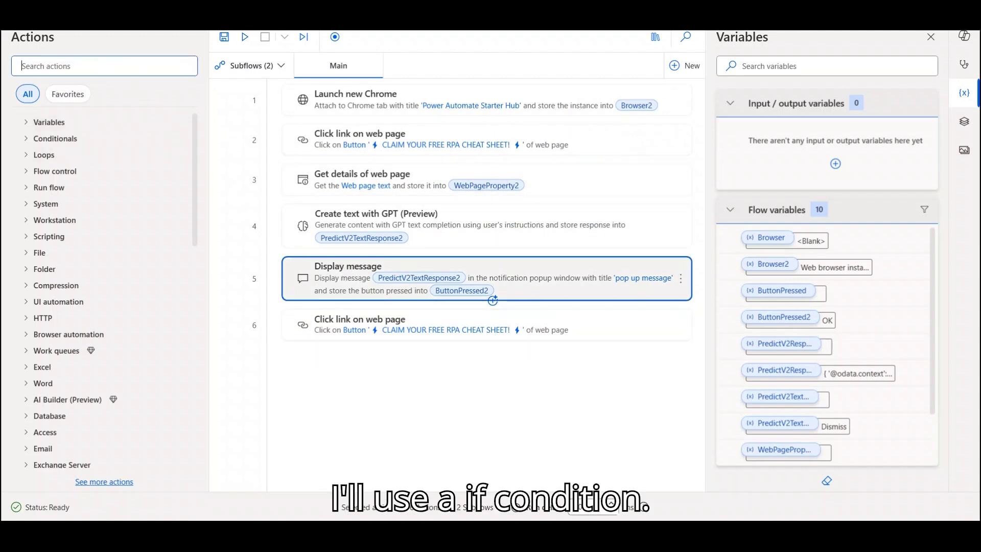
type("f")
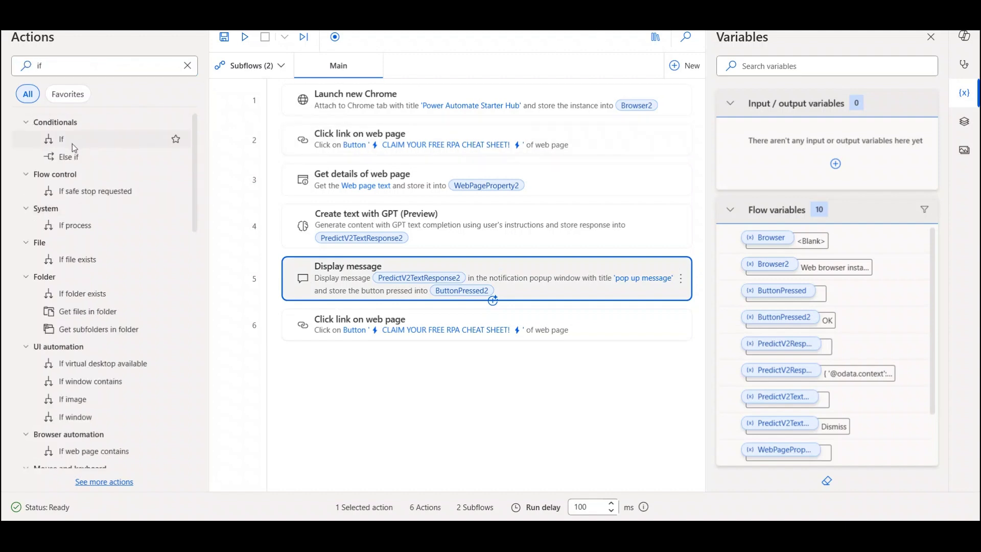
left_click(69, 141)
left_click_drag(66, 136, 365, 306)
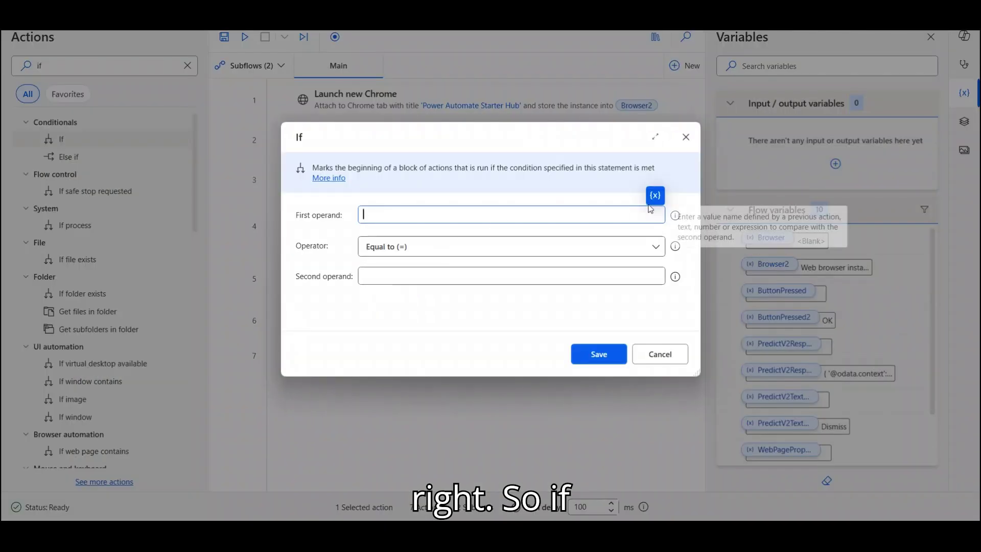
Make the If condition check that %PredictV2TextResponse2% does not contain "No Pop up", ignoring case, and save it
left_click(655, 196)
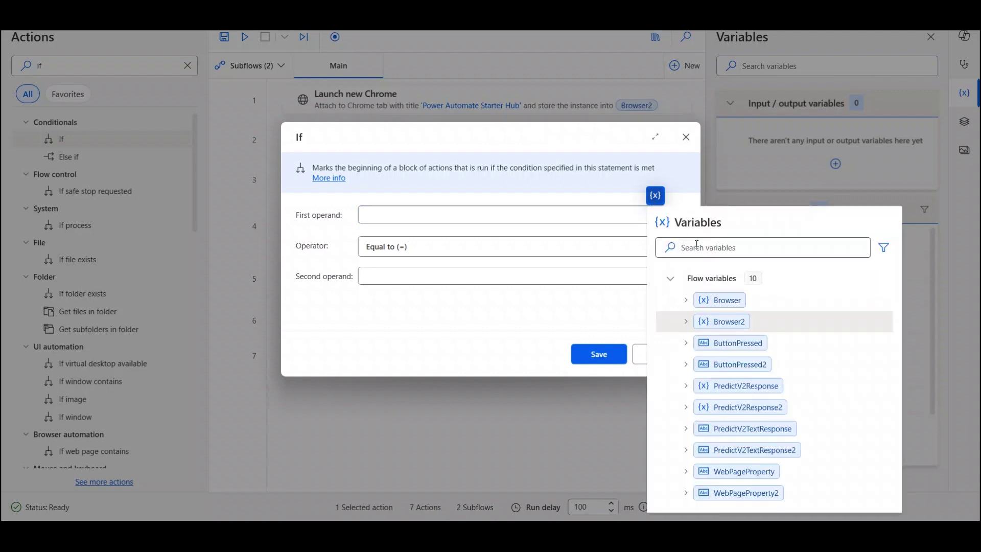
type("text")
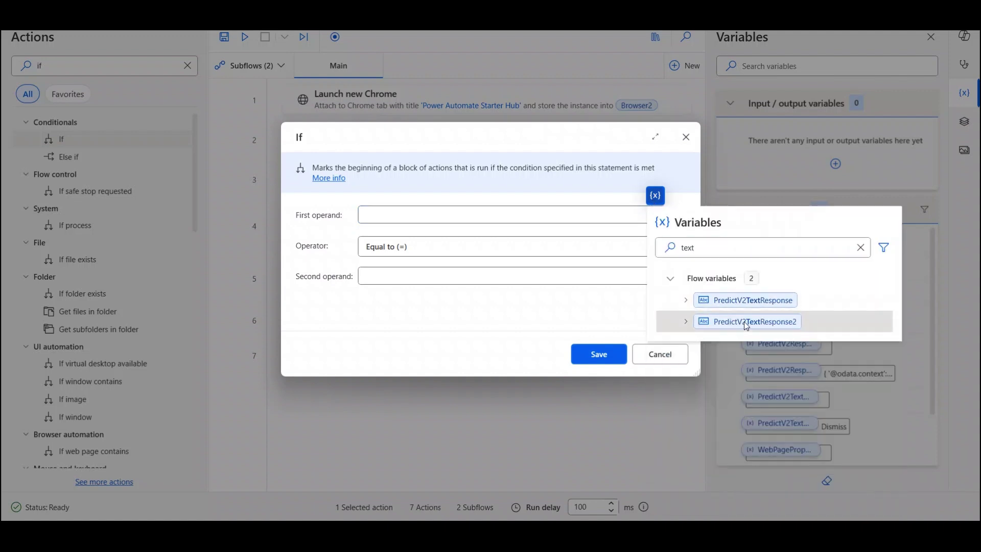
left_click(746, 322)
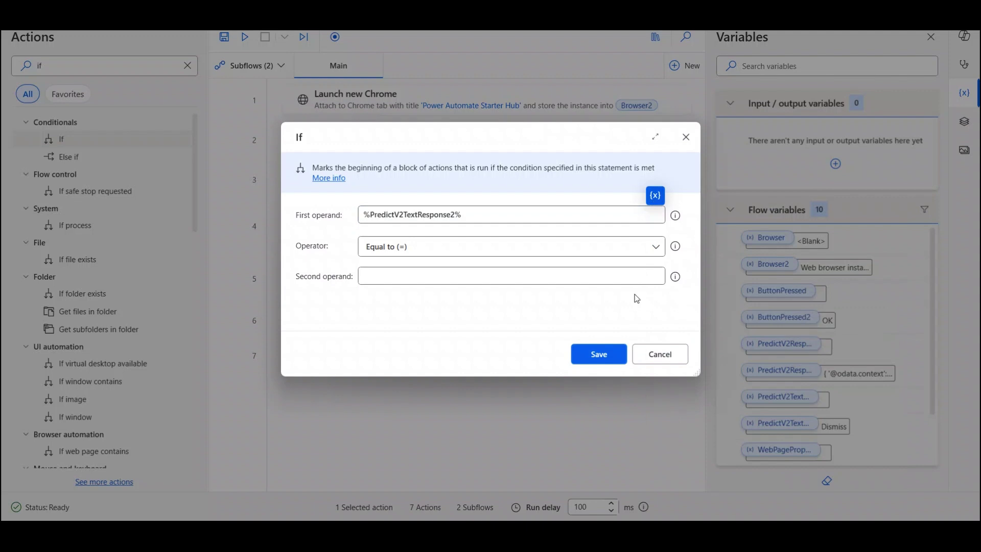
left_click(652, 246)
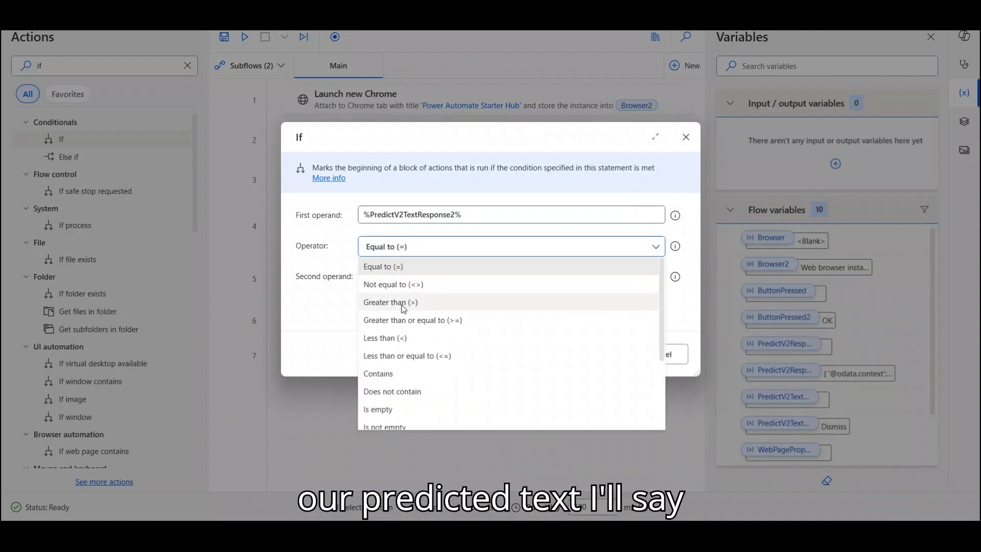
left_click(402, 386)
left_click(391, 280)
type("No ")
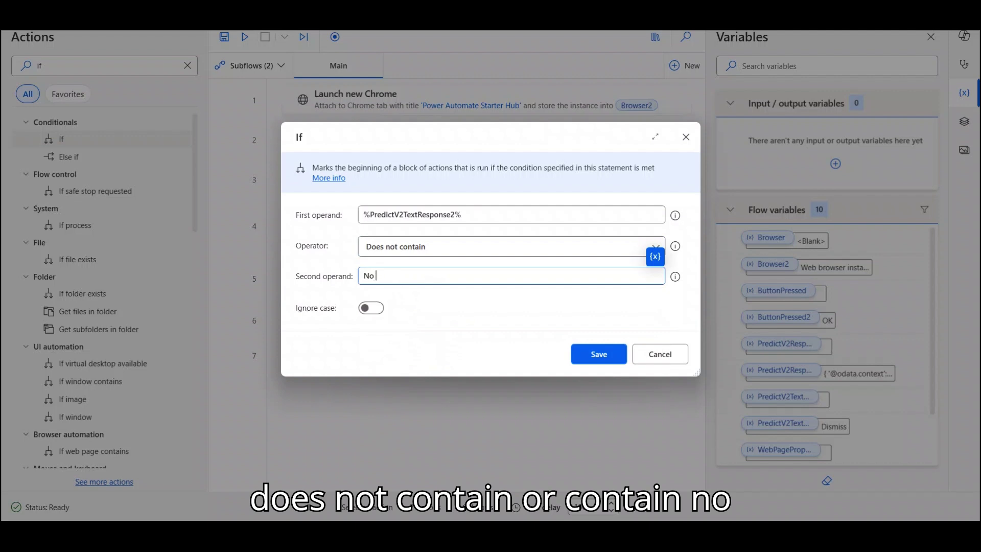
type("Pop up")
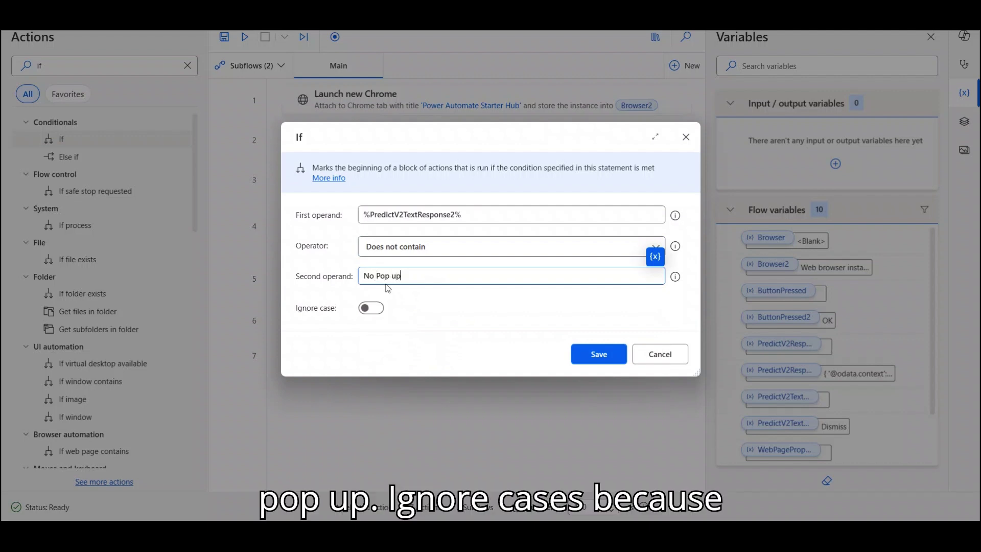
left_click(371, 308)
left_click(593, 355)
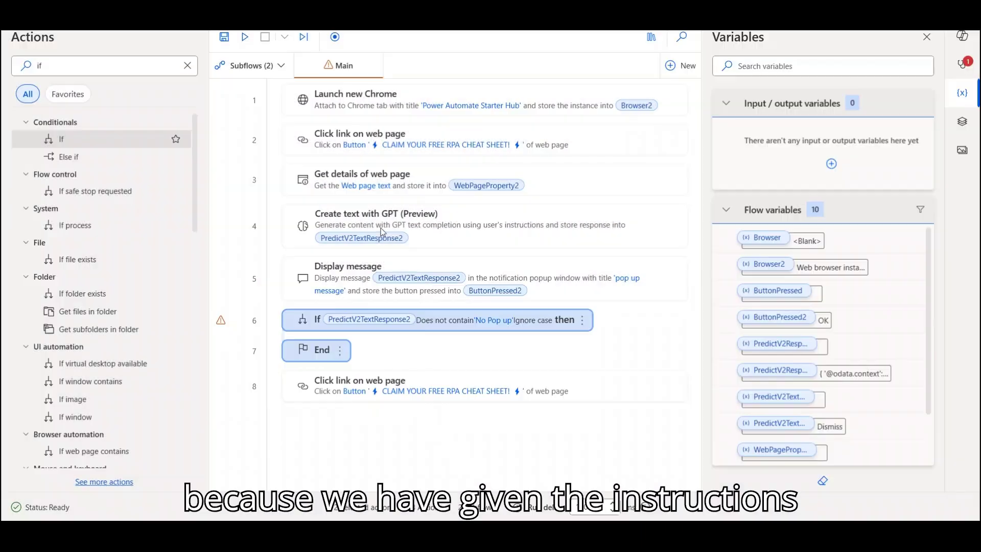
Check the "No Pop up" output rule in the GPT action's instructions and move the last Click link on web page action inside the If block
double_click(381, 228)
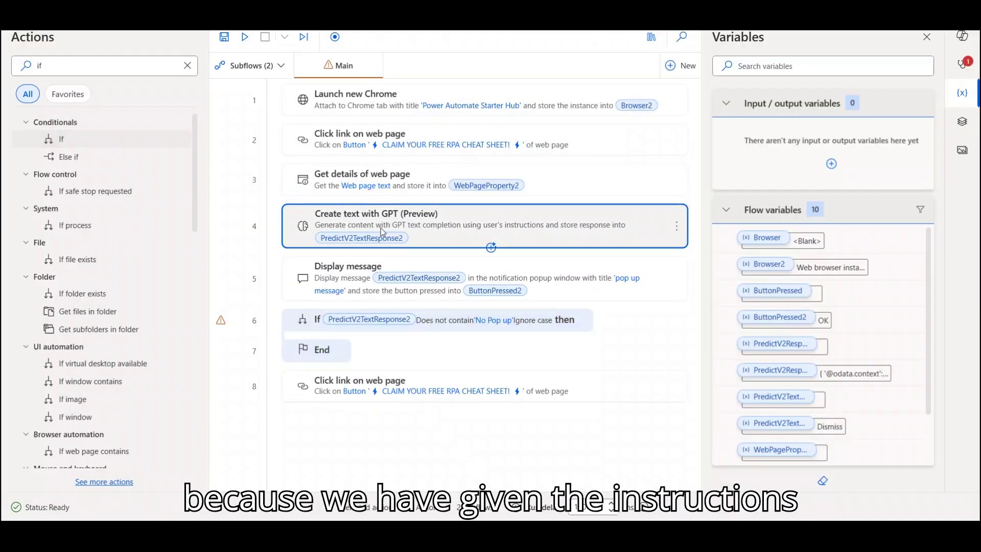
double_click(381, 228)
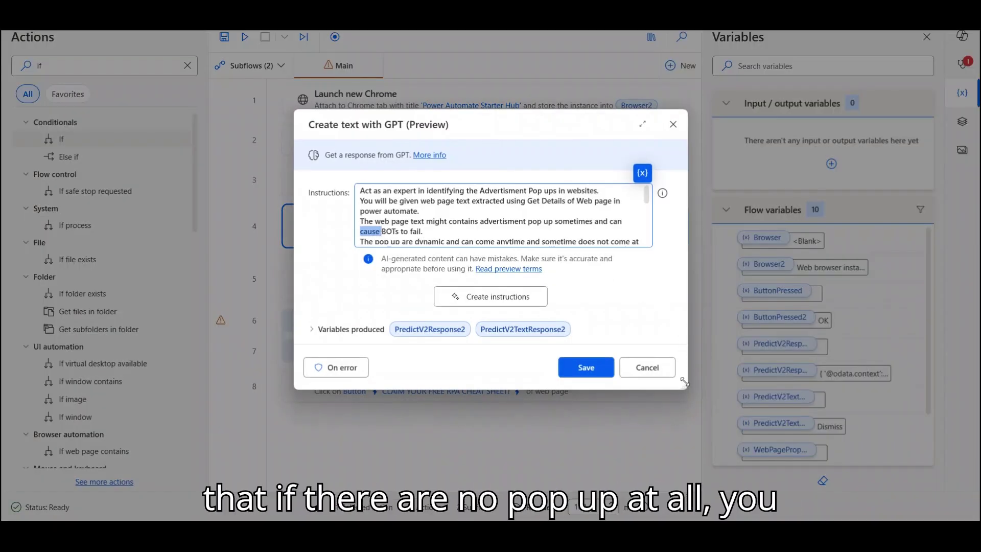
left_click_drag(685, 386, 803, 477)
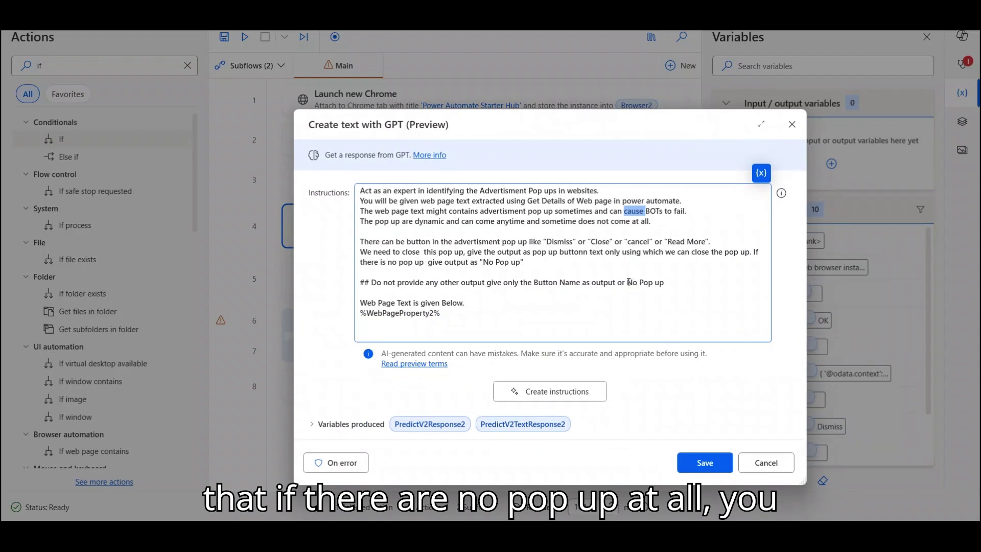
left_click_drag(628, 282, 659, 282)
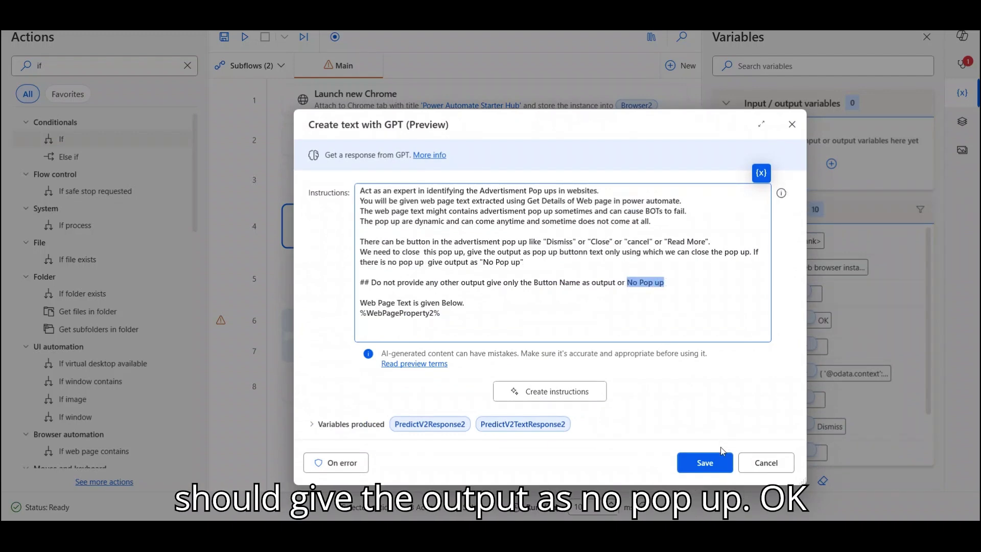
left_click(714, 461)
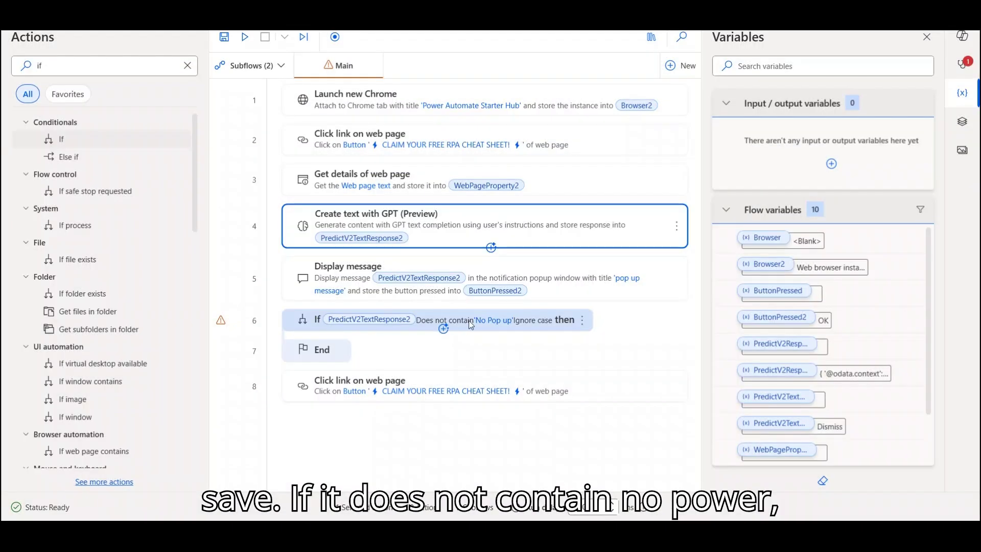
left_click_drag(353, 387, 370, 340)
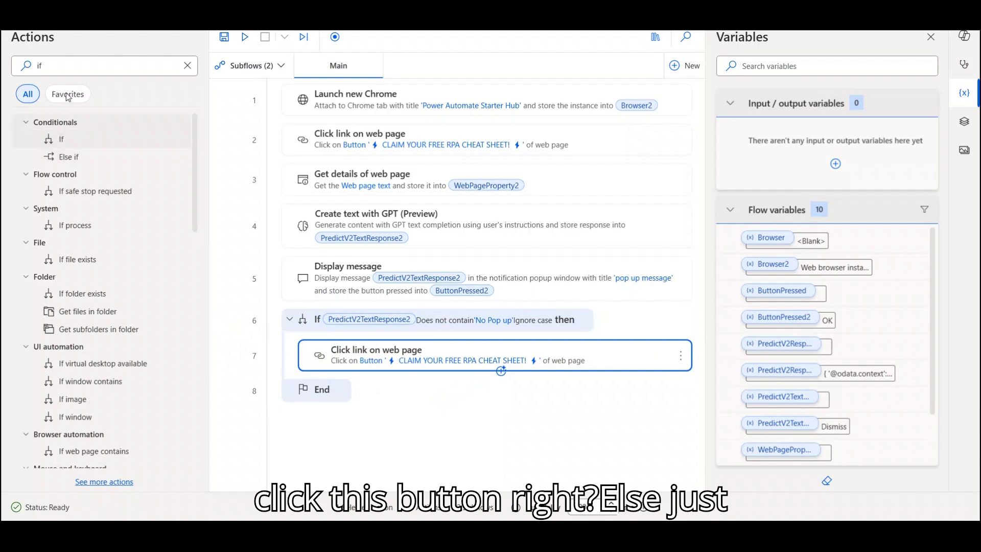
Try an Else branch after the Click link on web page action in the If block, clear the action search and delete the branch
double_click(50, 66)
type("e")
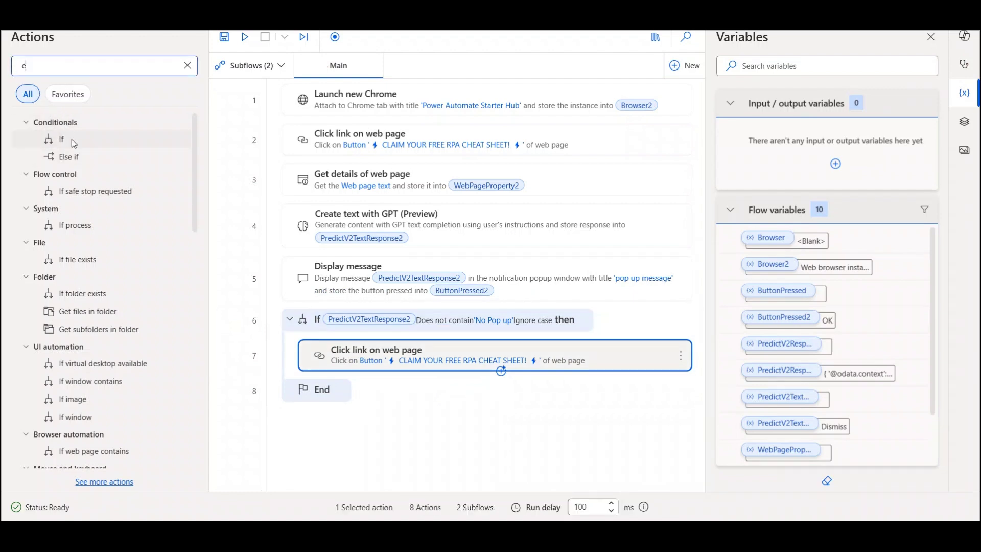
type("lse")
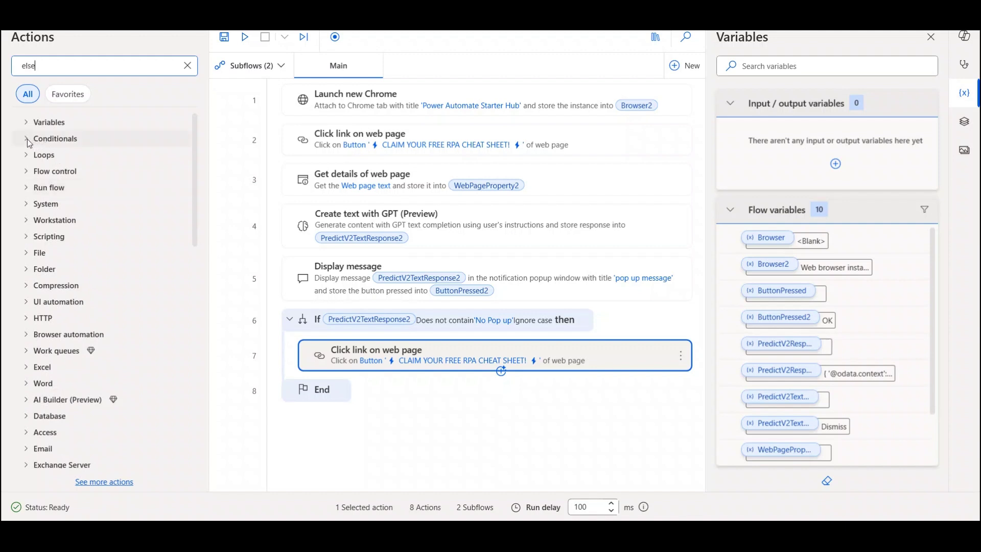
left_click_drag(57, 145, 329, 375)
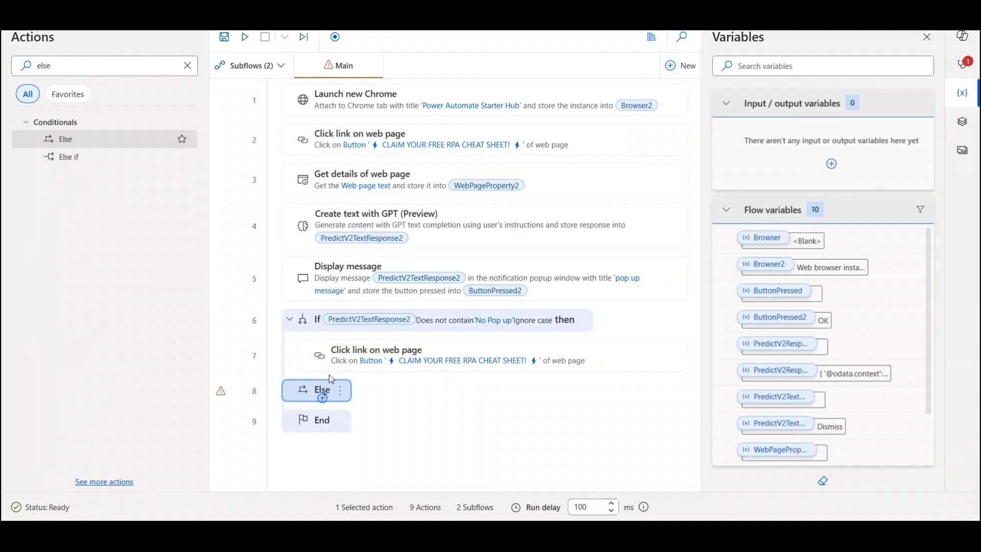
left_click(190, 75)
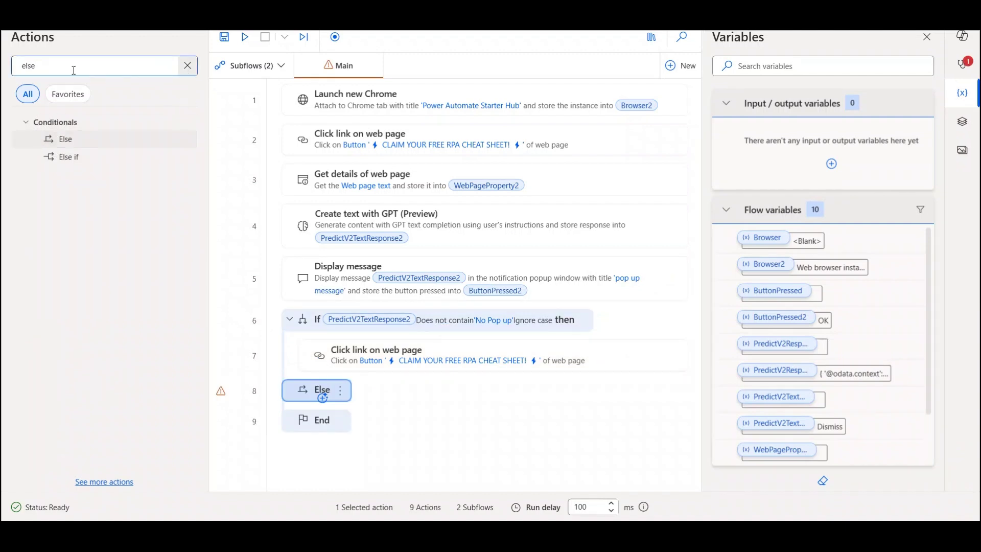
left_click(187, 65)
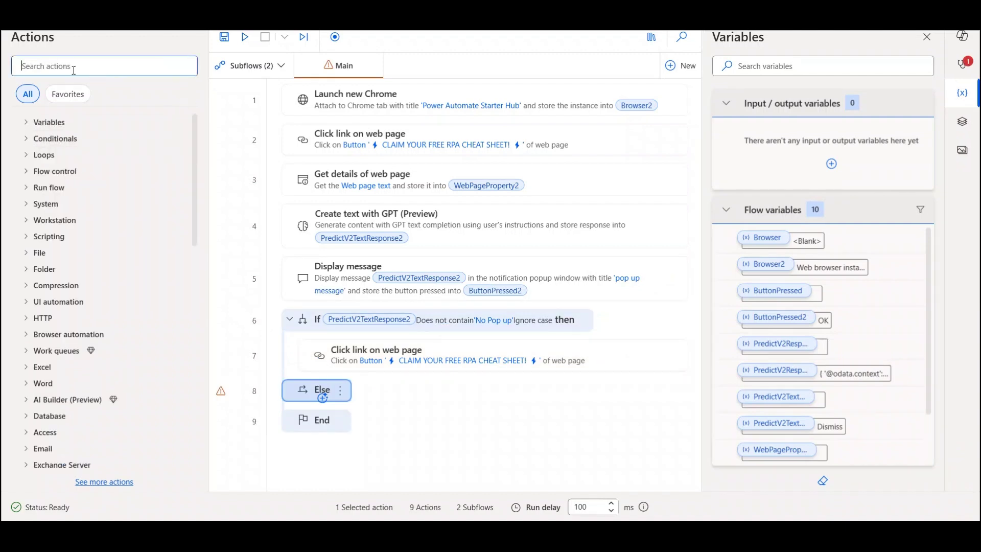
left_click(312, 387)
key("Delete")
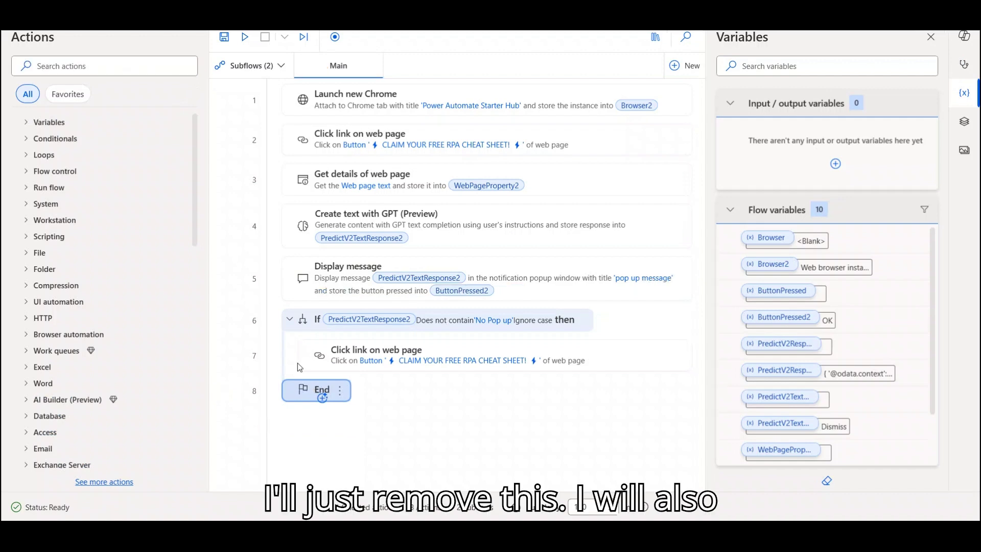
Add a Label action named "End" at the very end of the flow, after the If block, and save it
left_click(93, 66)
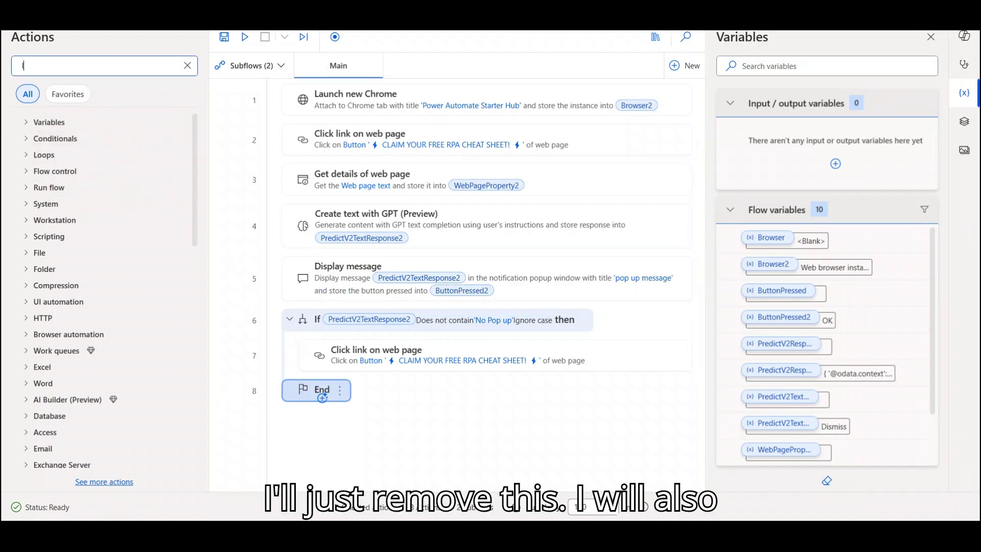
type("label")
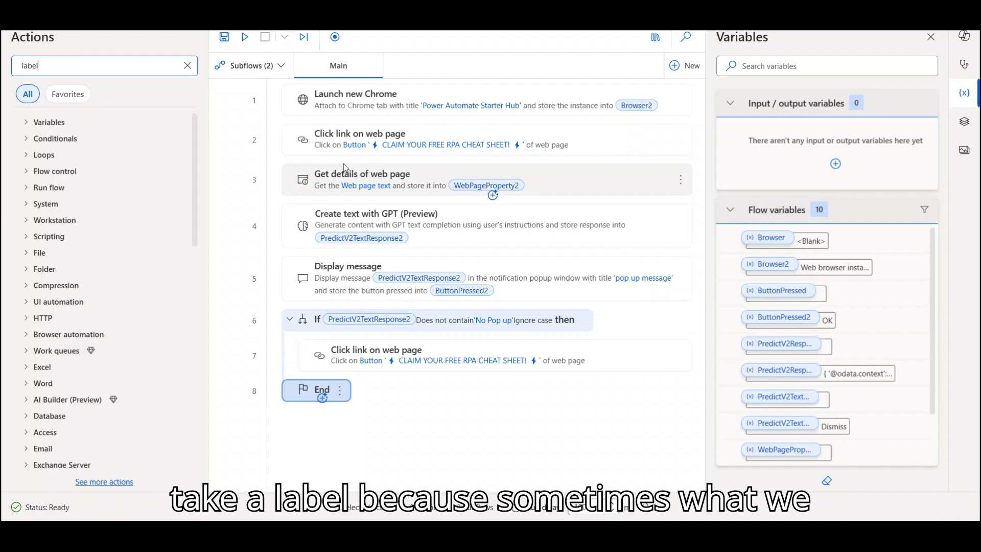
left_click(395, 189)
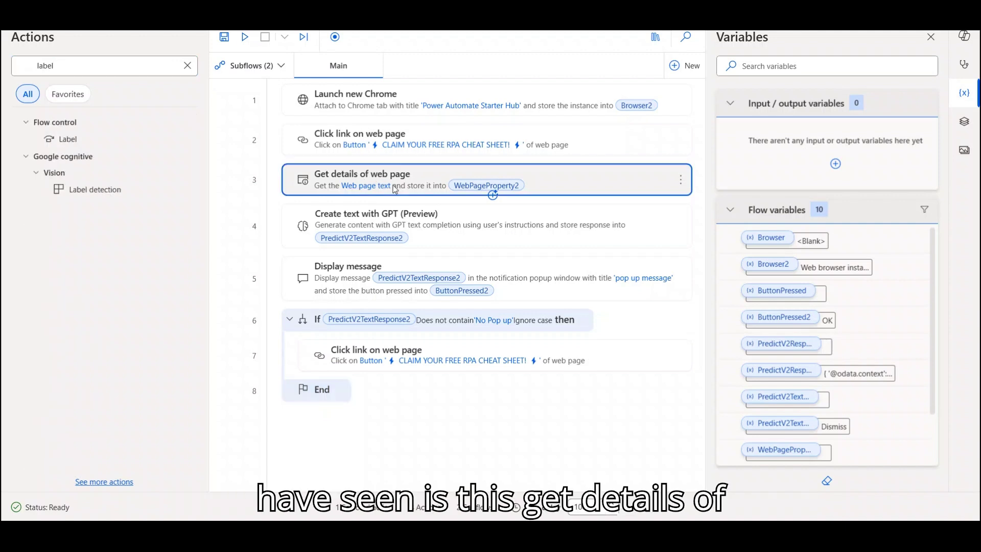
left_click_drag(63, 141, 348, 408)
type("End")
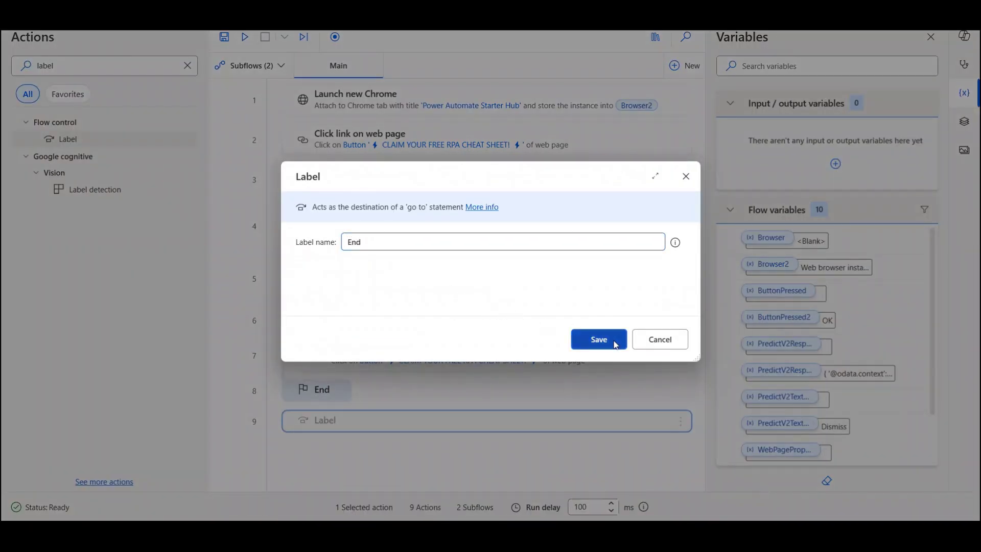
left_click(614, 339)
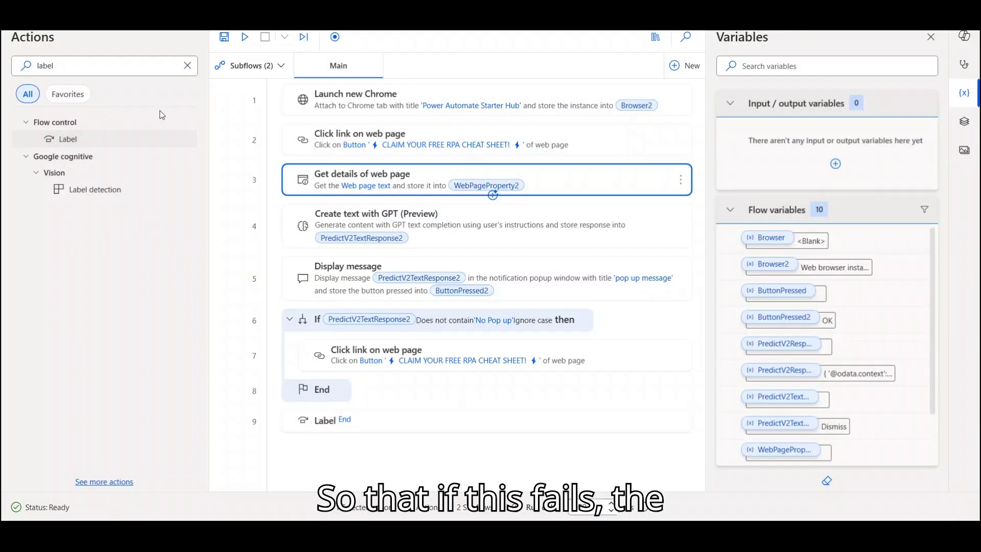
Search the actions for "on bl" and insert an On block error action directly before Get details of web page
left_click(69, 66)
key("BackSpace")
key("BackSpace")
key("BackSpace")
key("BackSpace")
key("BackSpace")
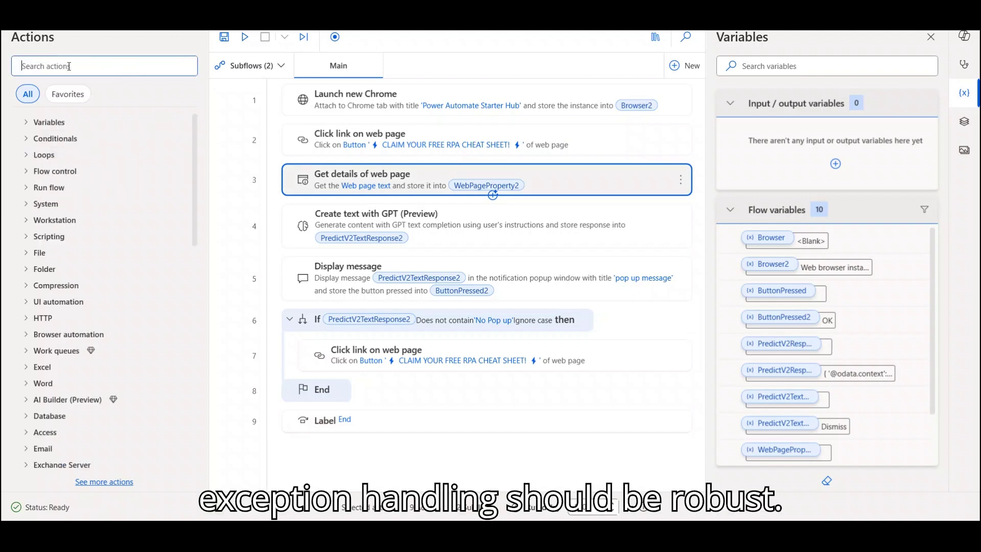
type("b")
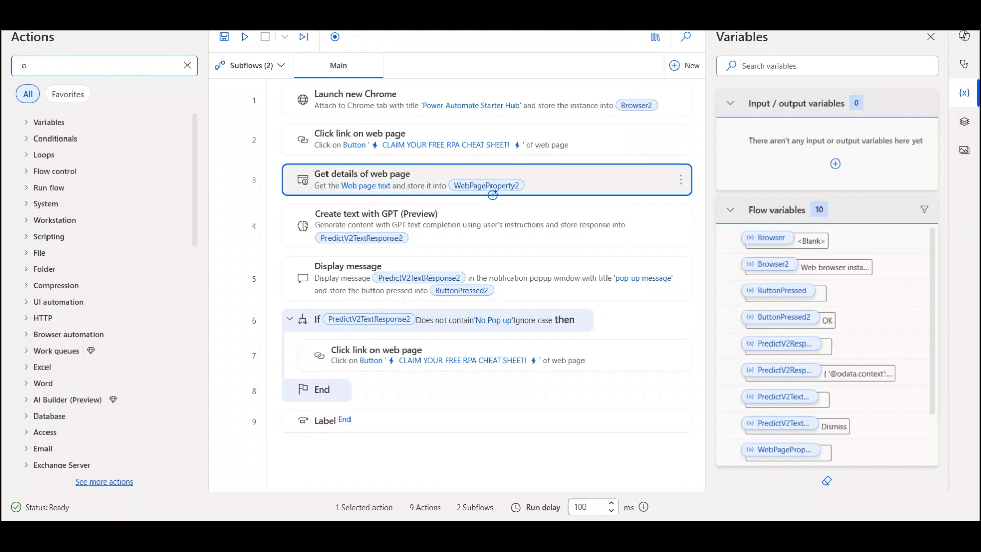
type("n bl")
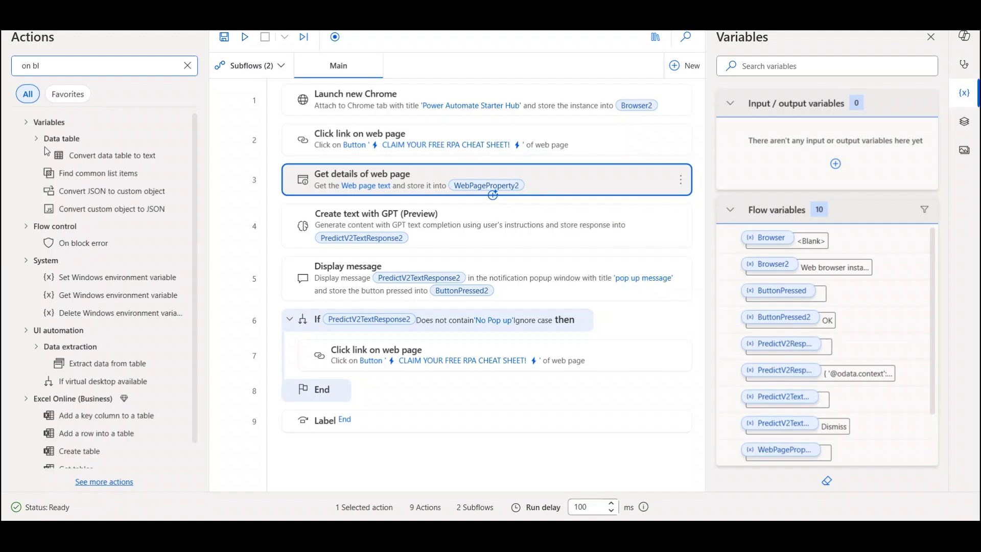
left_click_drag(80, 243, 329, 170)
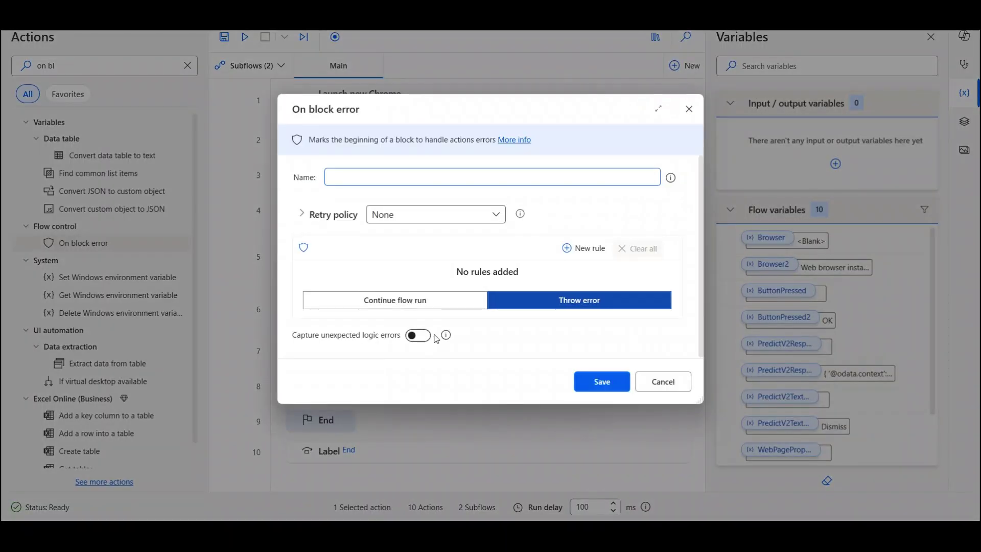
Make the error block continue the flow run by going to label End, name it "Exception Block for Pop Ups" and save it
left_click(438, 306)
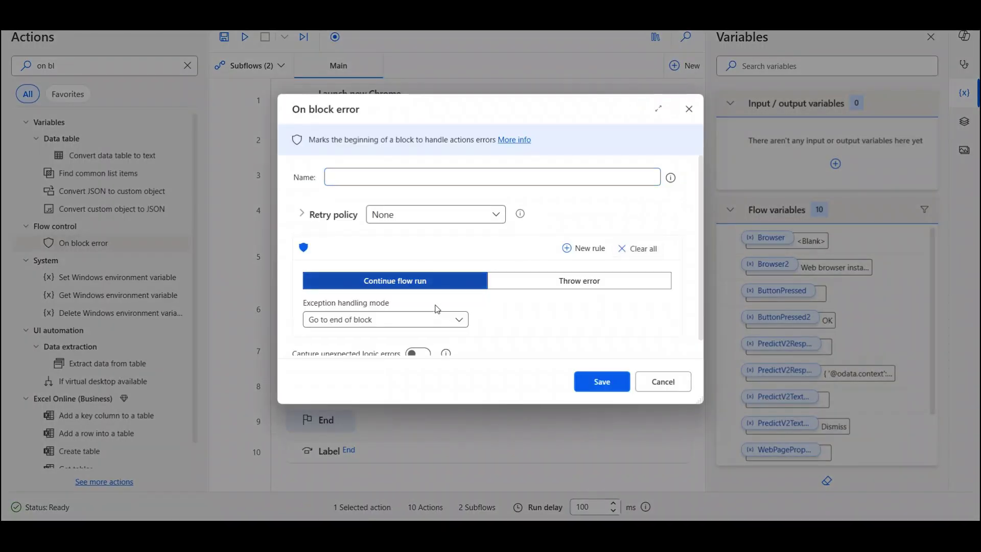
left_click(441, 323)
left_click(367, 367)
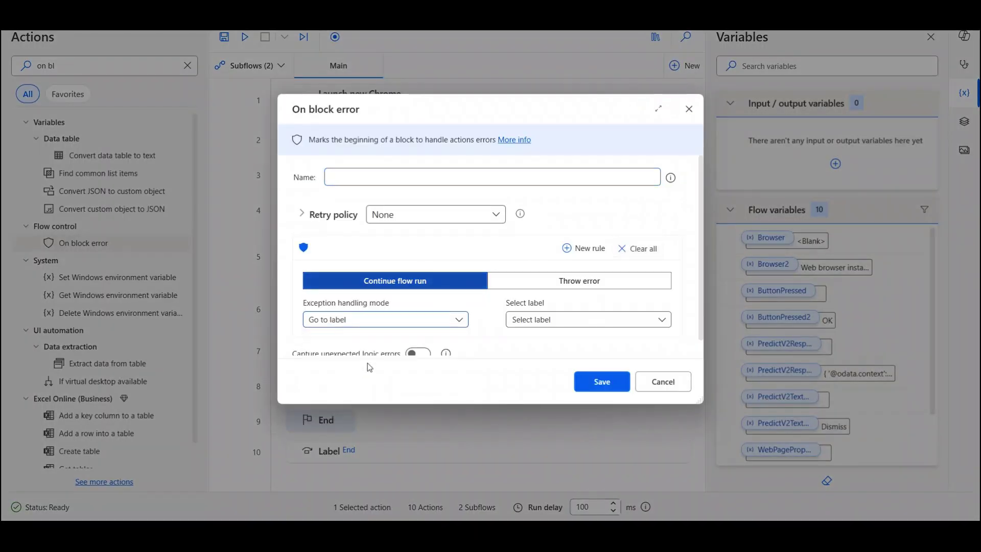
left_click(538, 325)
left_click(543, 336)
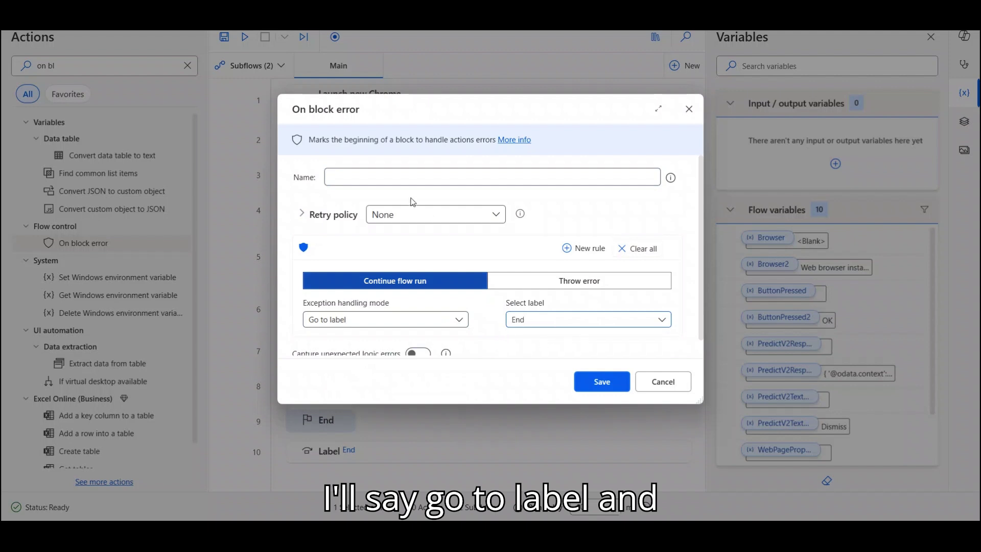
left_click(376, 177)
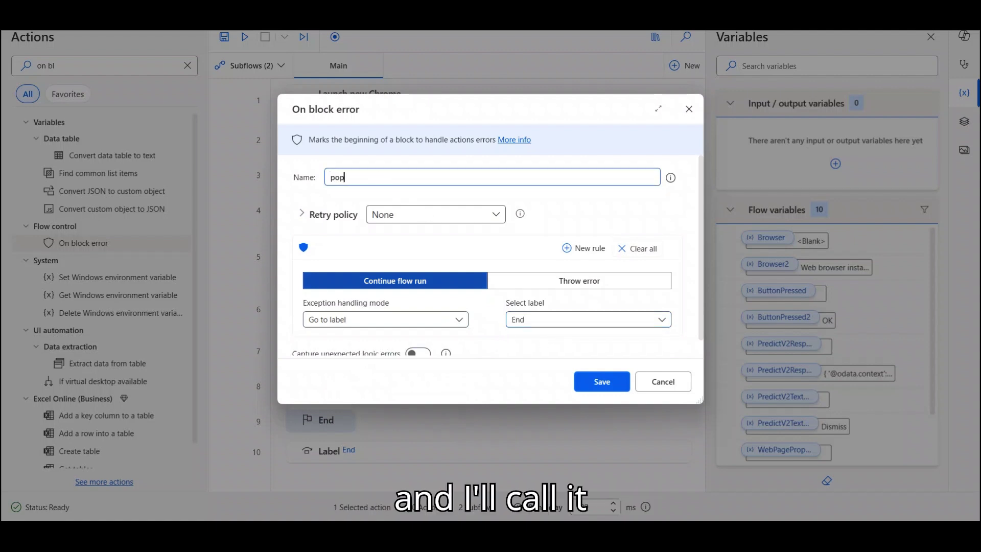
type("Exception ")
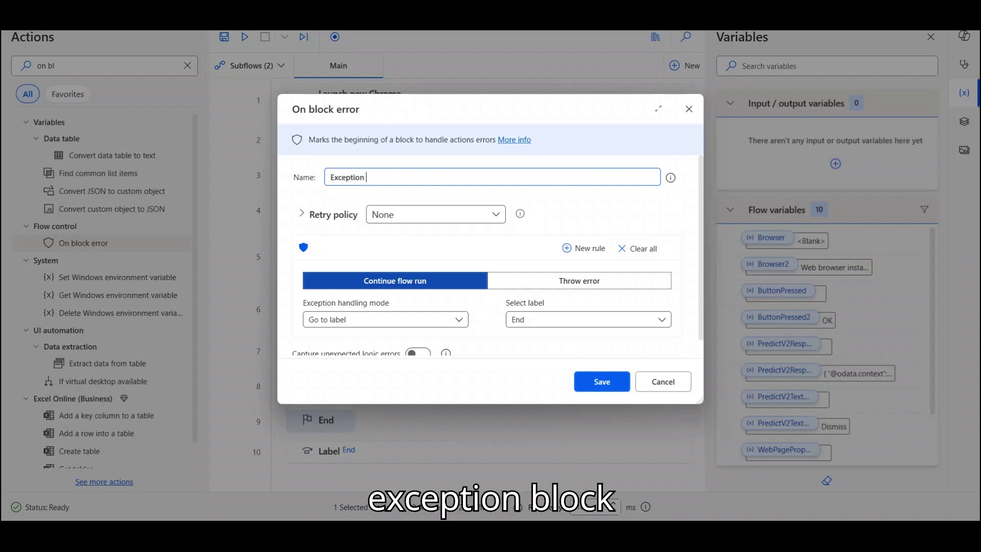
type("Block for Pop Ups")
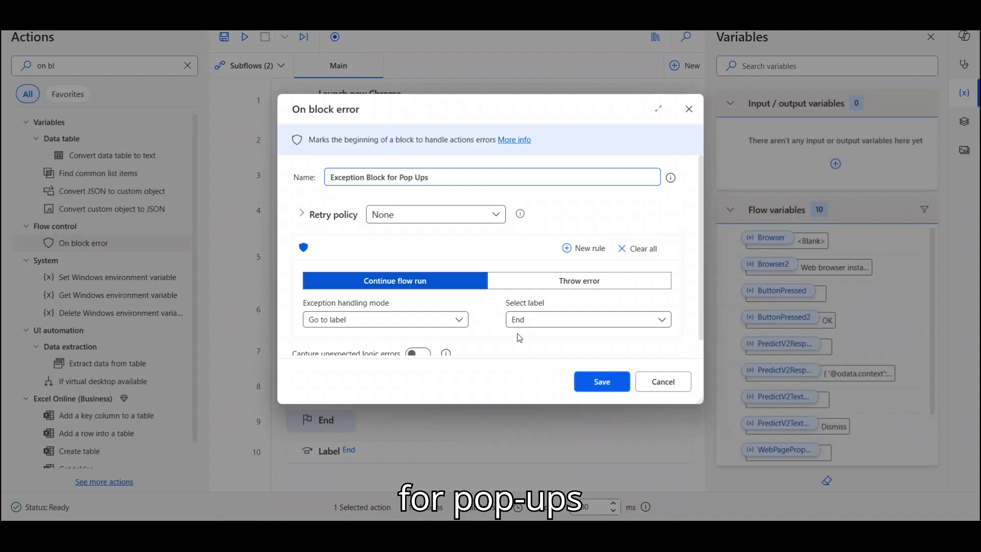
left_click(602, 382)
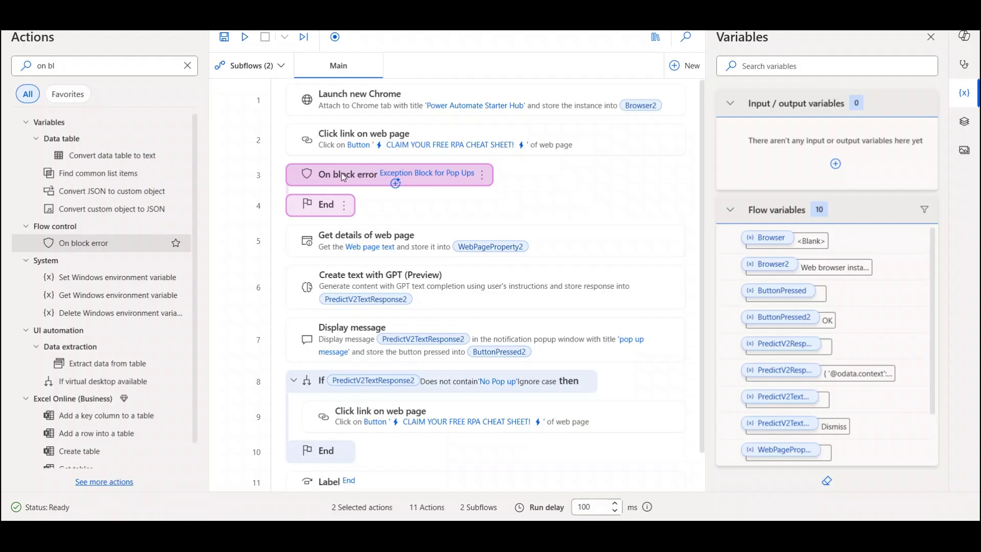
Move the error block's End below the If block's End so it encloses the pop-up actions, and review its settings
left_click(326, 208)
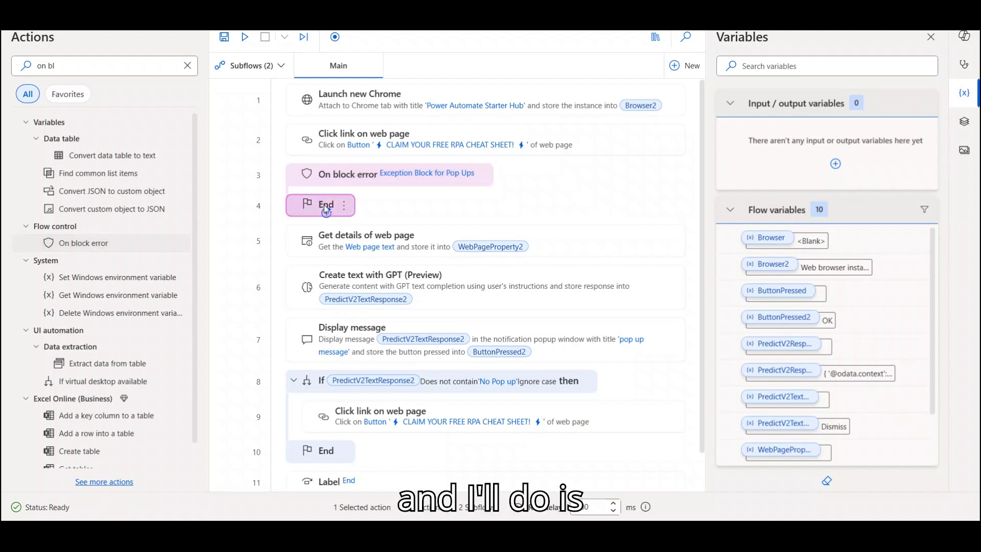
left_click_drag(325, 206, 357, 465)
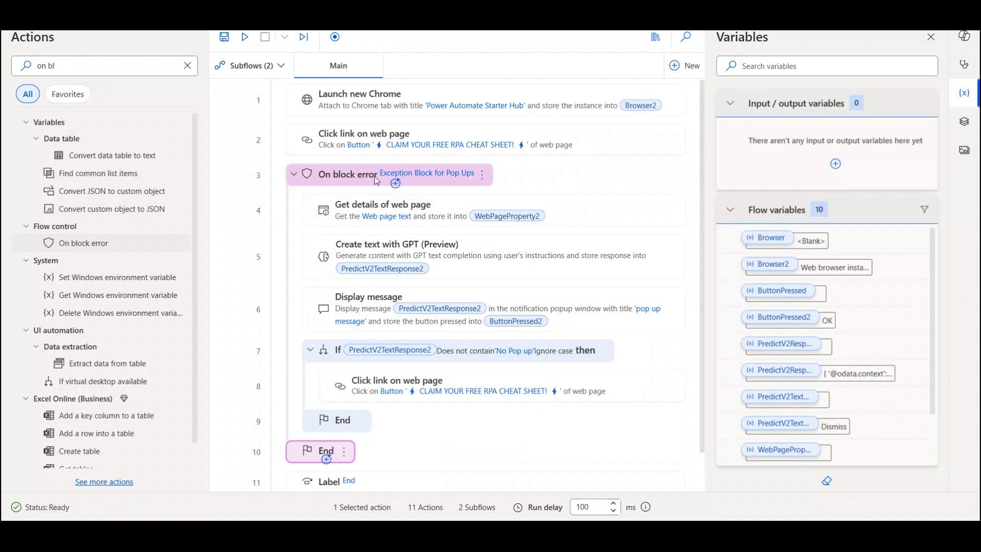
double_click(343, 175)
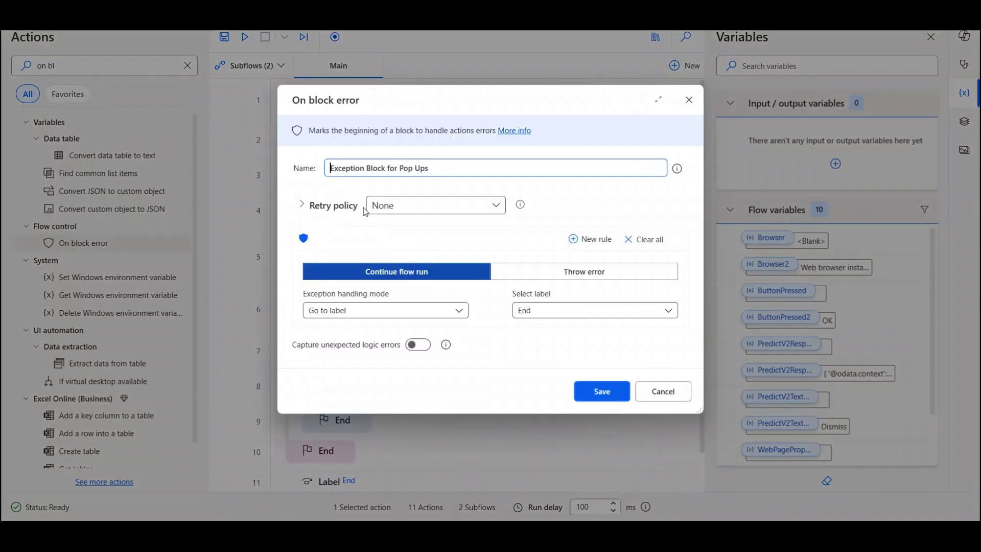
left_click(601, 391)
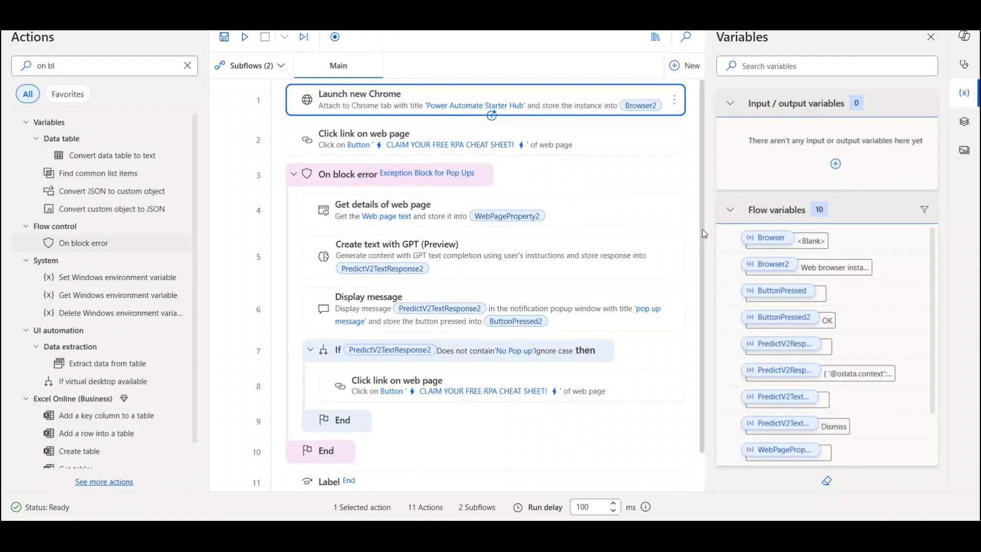
Run the flow from the Launch new Chrome action, move its pop up message box off the website's offer and accept it
scroll(702, 231, "down", 1)
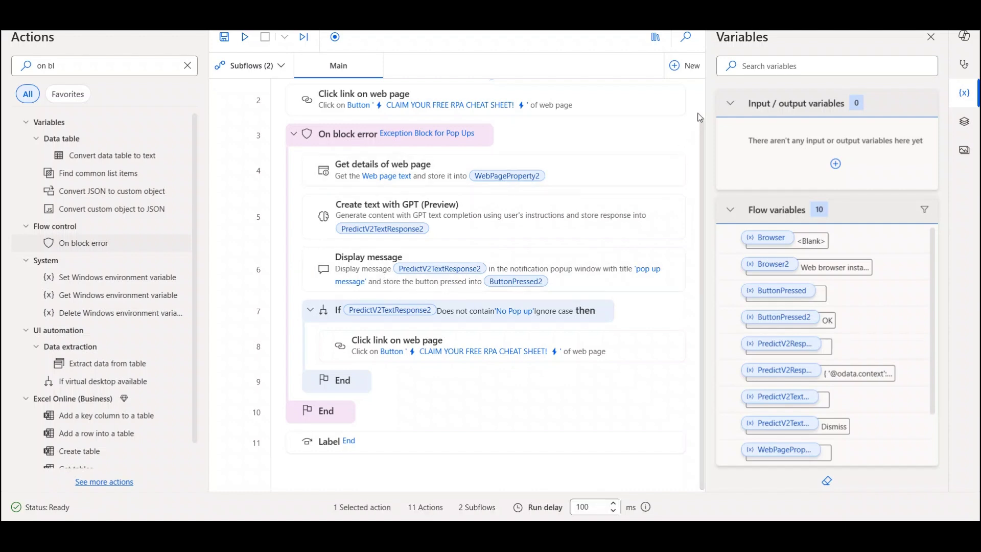
scroll(702, 106, "up", 1)
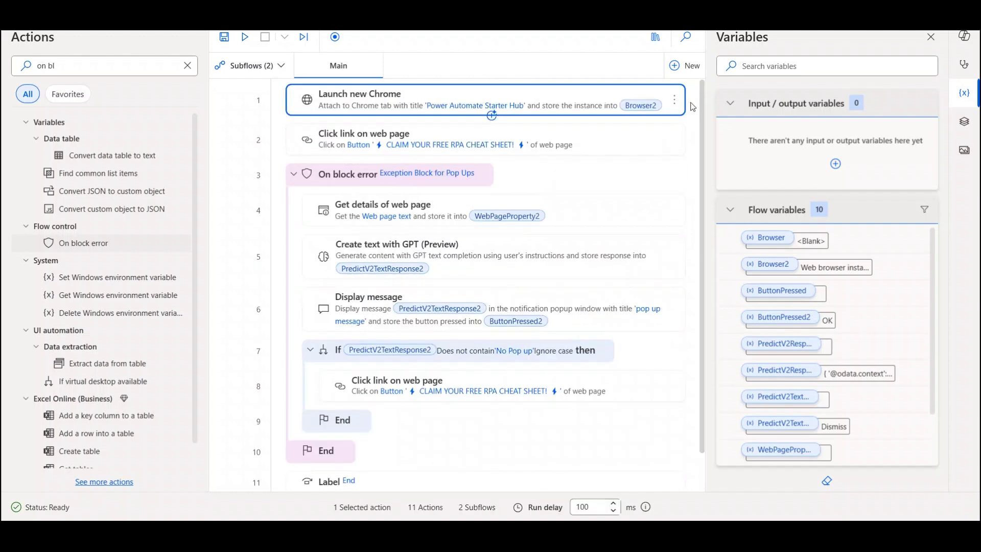
right_click(442, 104)
left_click(475, 137)
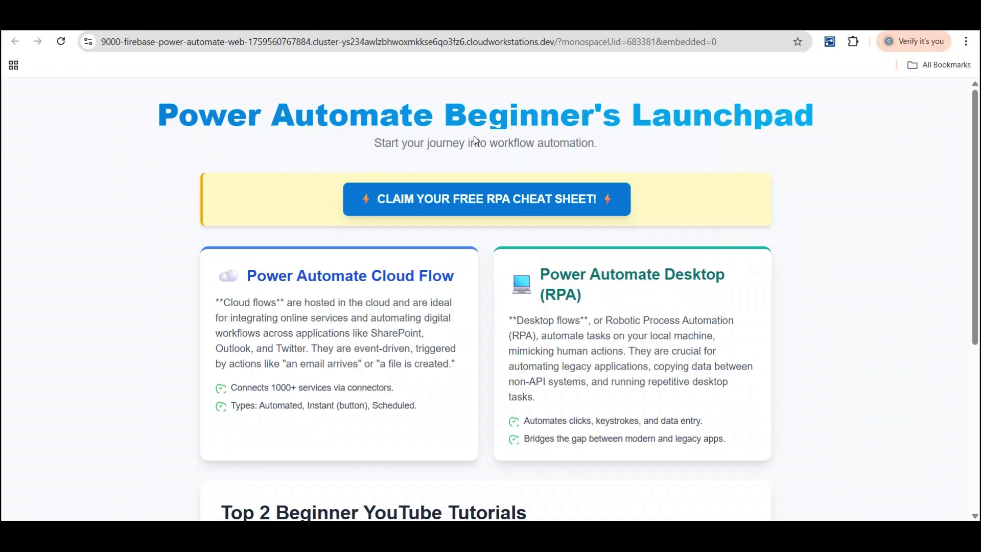
left_click(488, 204)
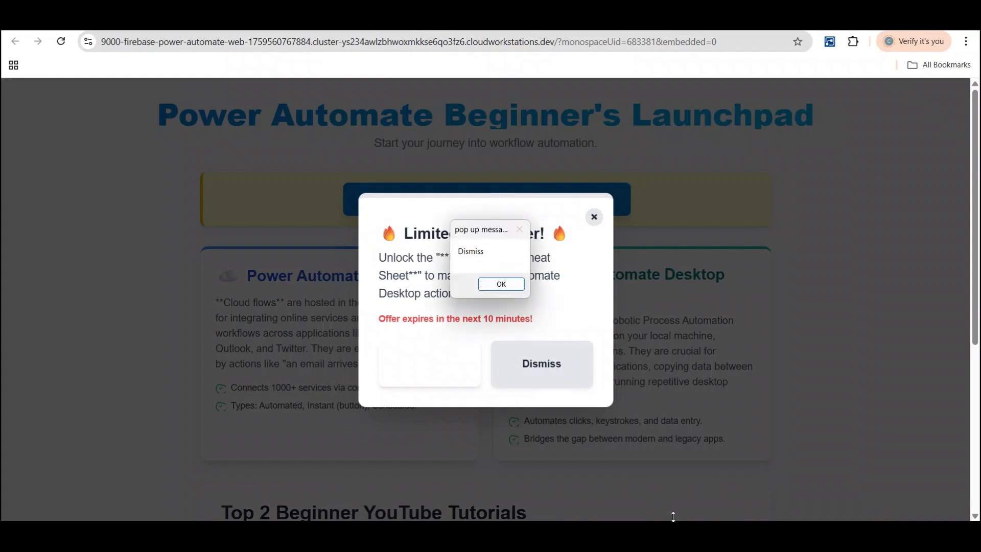
left_click_drag(478, 225, 784, 190)
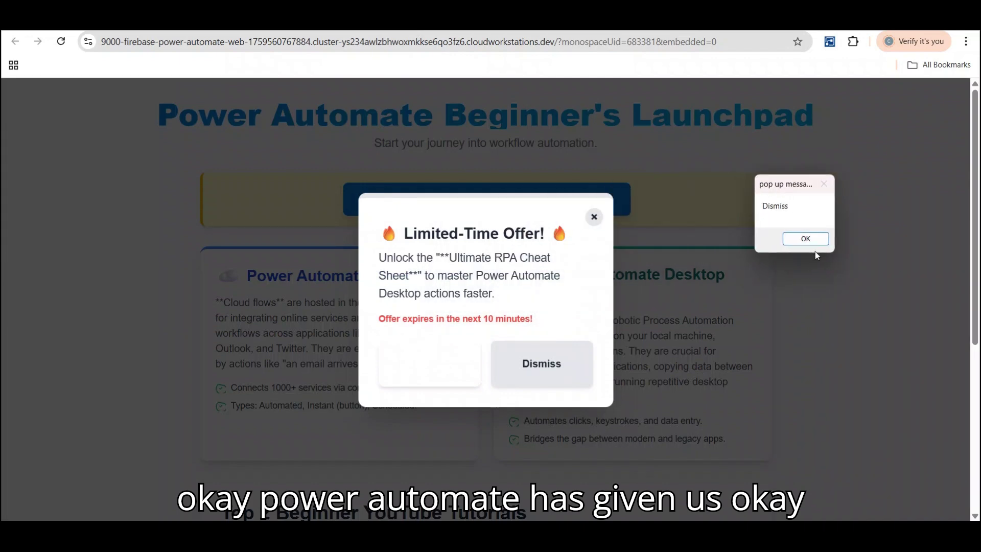
left_click(808, 238)
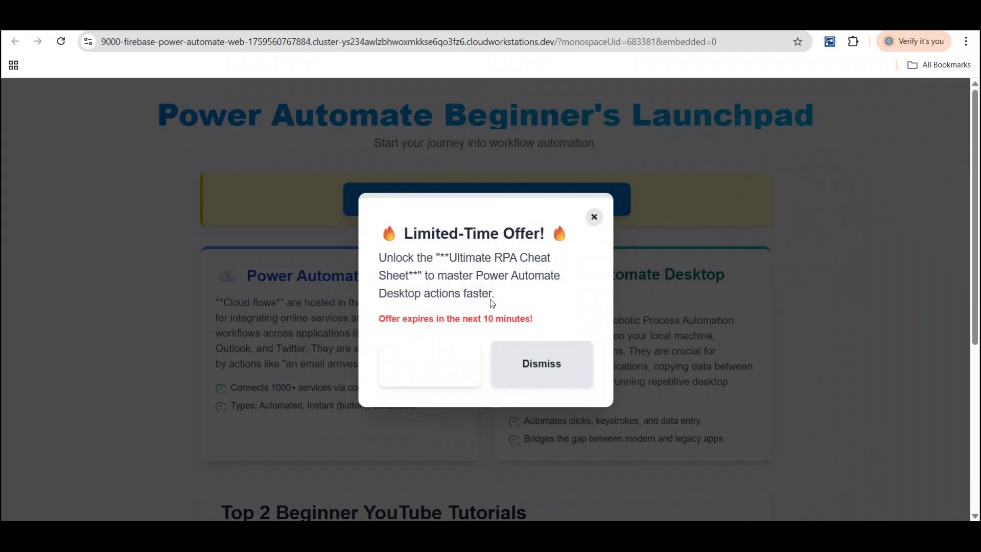
left_click(542, 363)
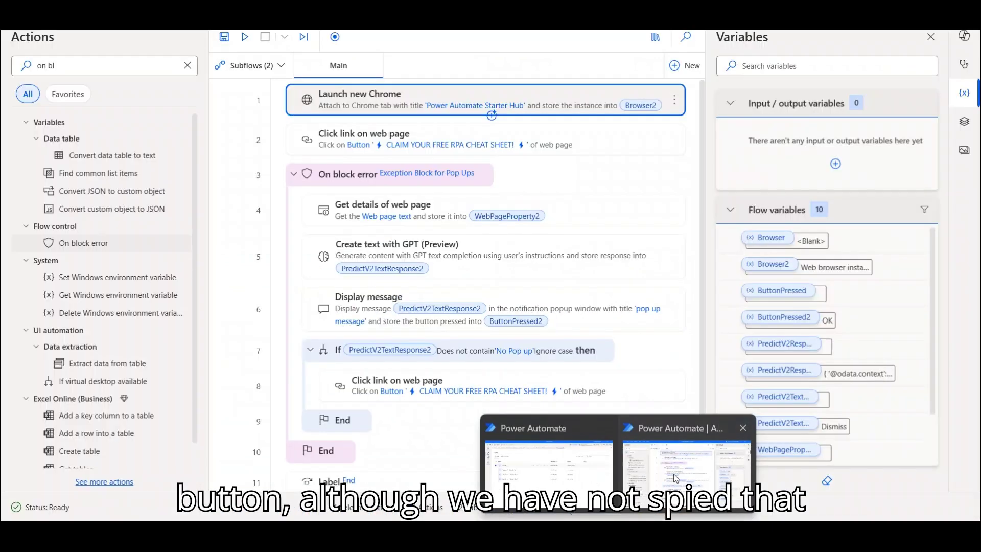
Switch back to the Power Automate flow designer and save the flow
left_click(675, 478)
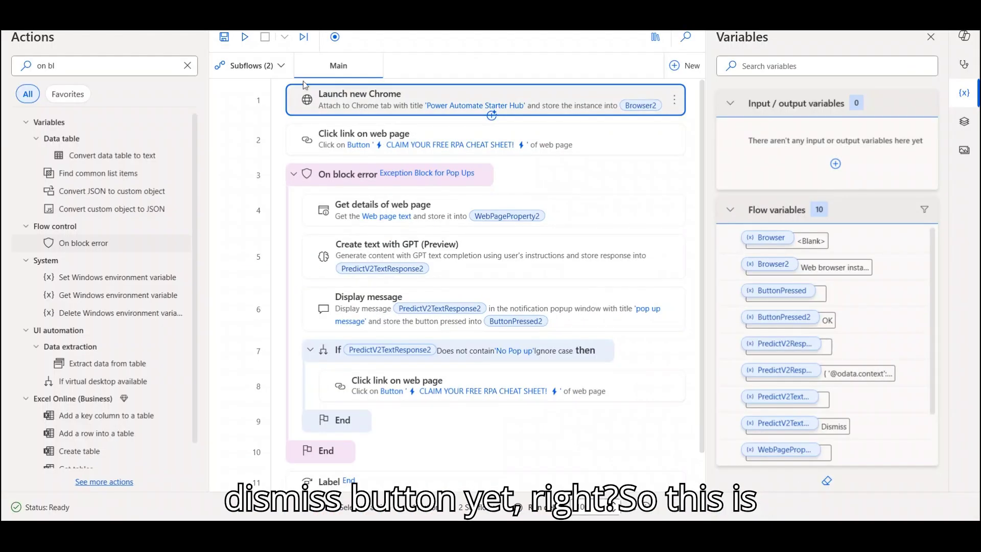
left_click(224, 37)
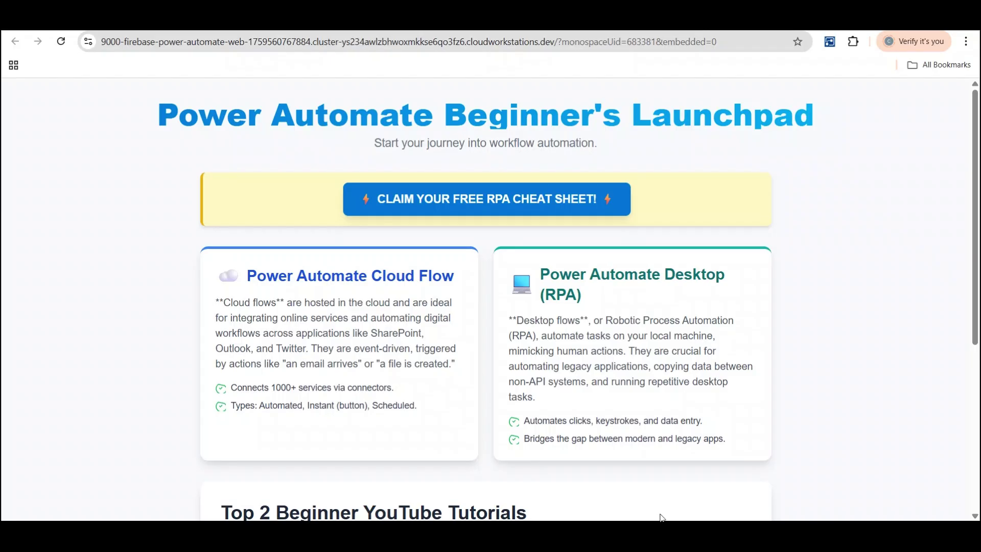
Switch to the Launchpad page in Chrome, open the cheat sheet offer pop-up and close it
left_click(663, 517)
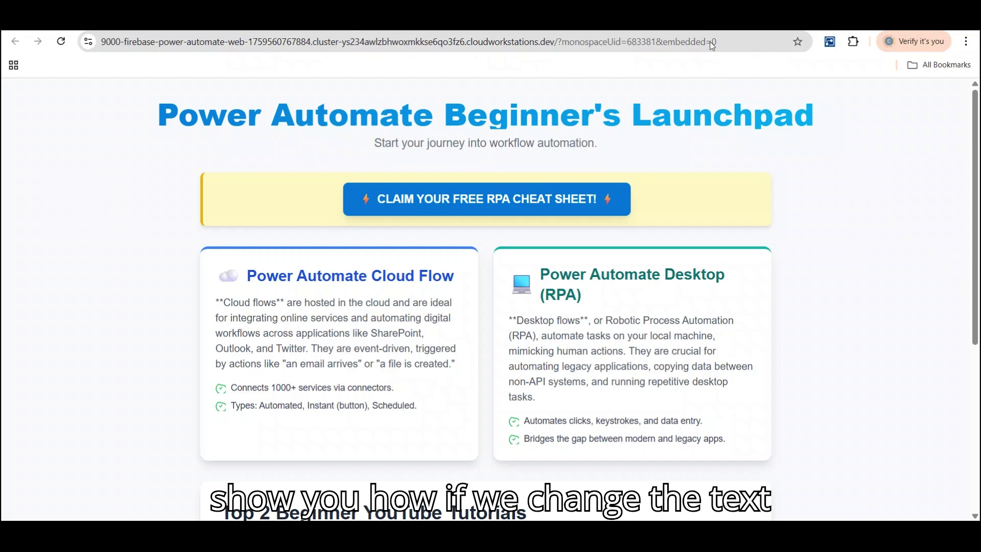
left_click(535, 197)
left_click(594, 217)
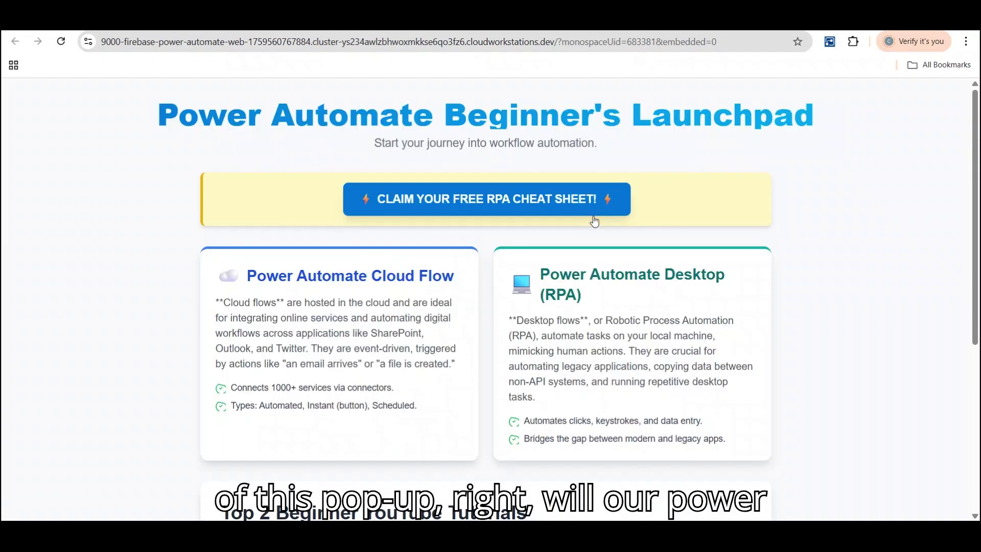
Close the Launchpad page and find the first occurrence of "dismiss" in the site's index.html code in Firebase Studio
key("ctrl+w")
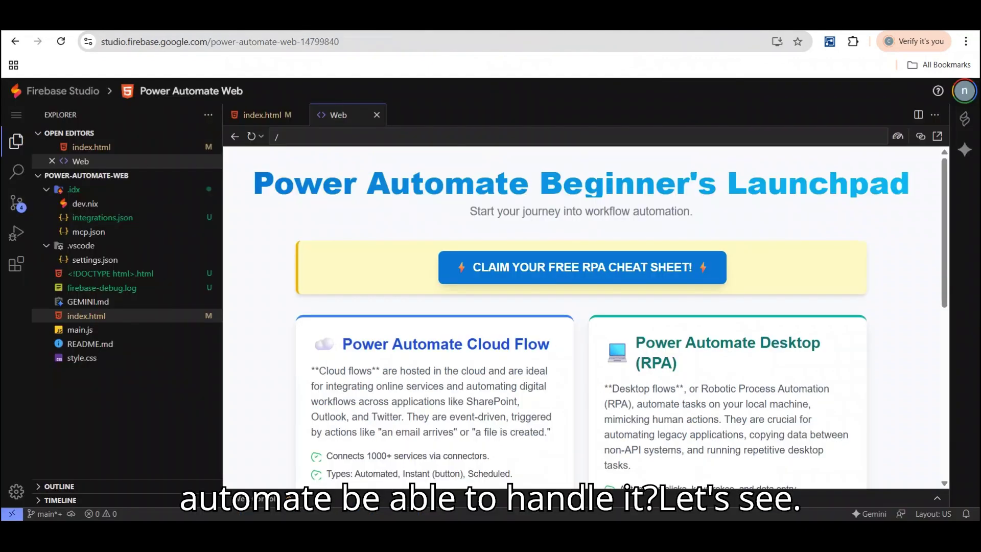
left_click(262, 114)
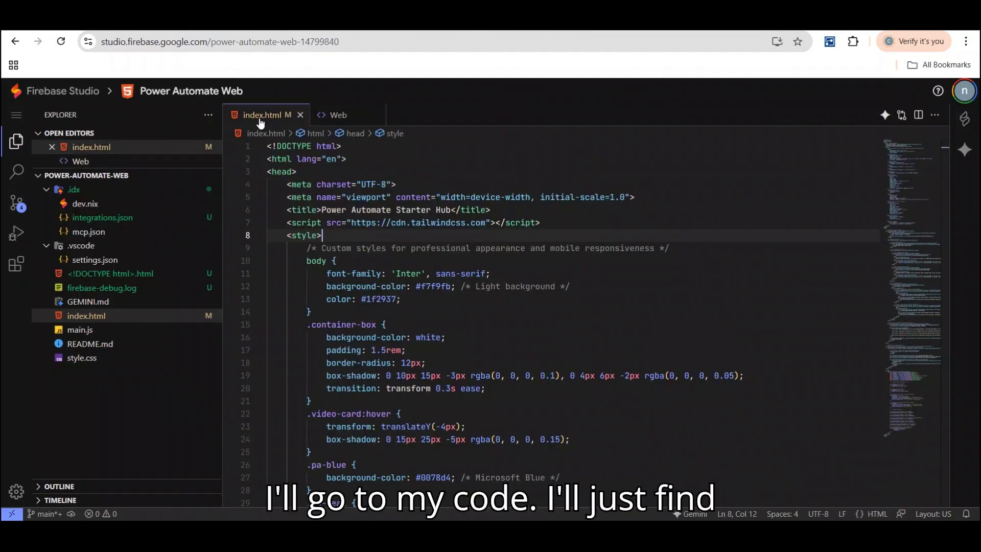
left_click(472, 285)
key("ctrl+f")
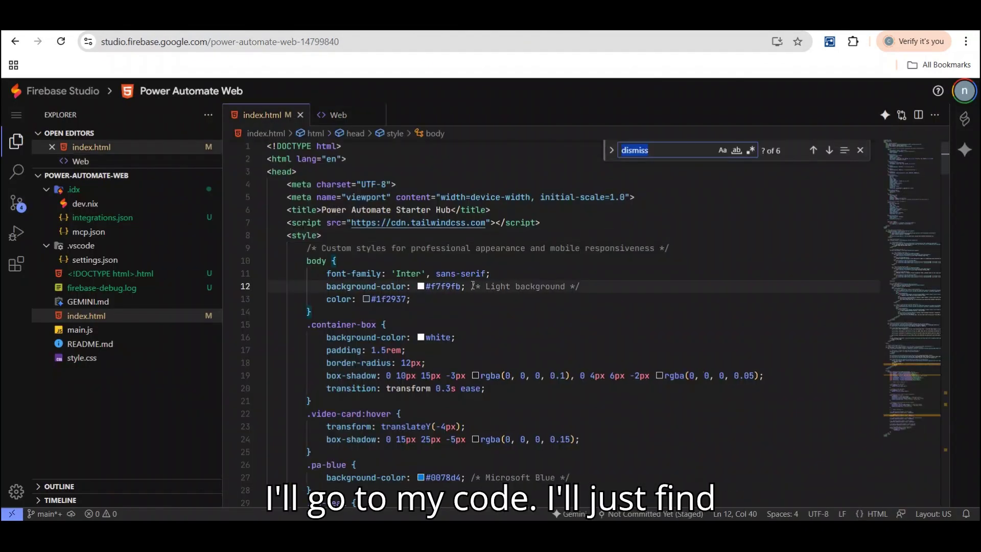
left_click(829, 149)
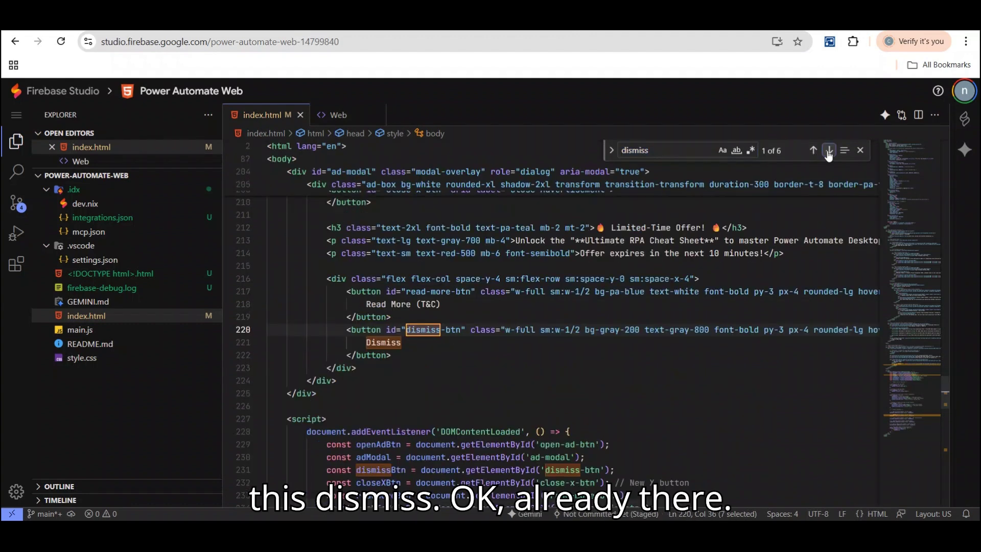
Replace the label text of the pop-up's dismiss button in index.html with lowercase "close"
left_click(405, 344)
key("BackSpace")
key("BackSpace")
key("BackSpace")
key("BackSpace")
key("BackSpace")
key("BackSpace")
type("close")
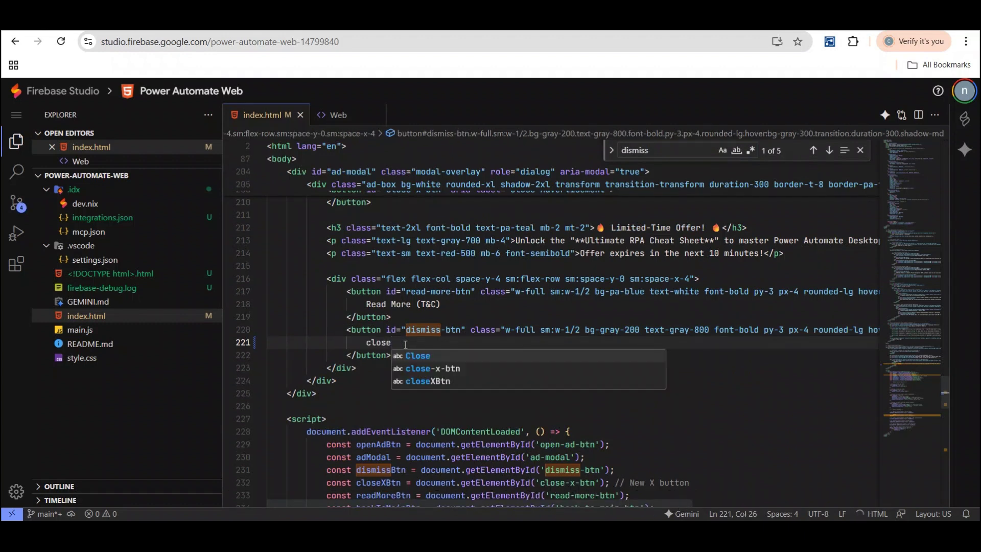
key("Return")
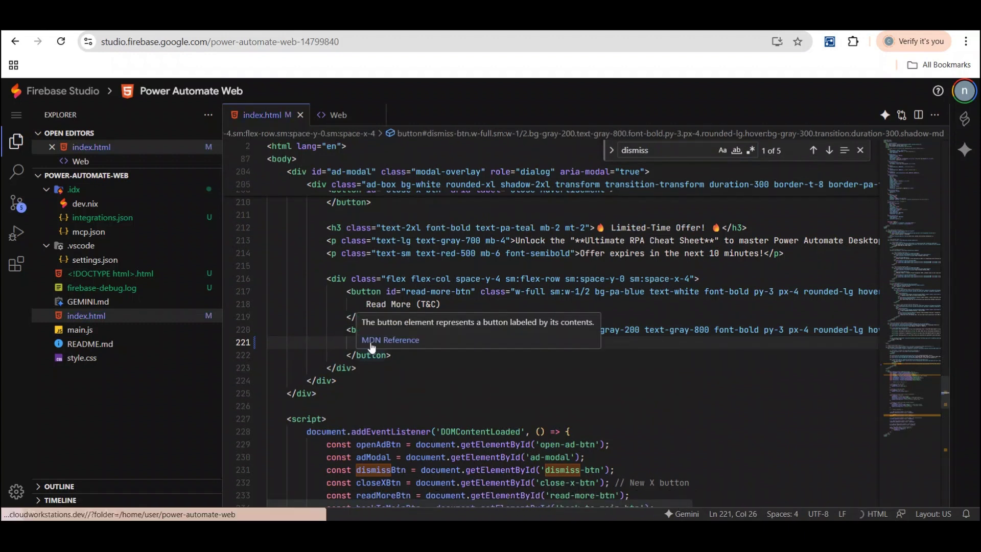
key("Down")
key("Down")
key("Down")
double_click(373, 342)
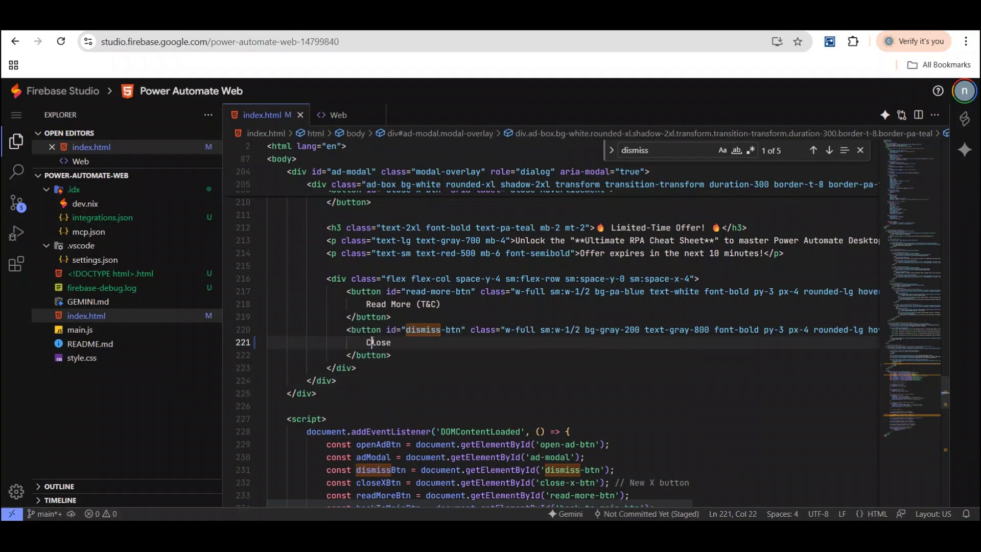
type("close")
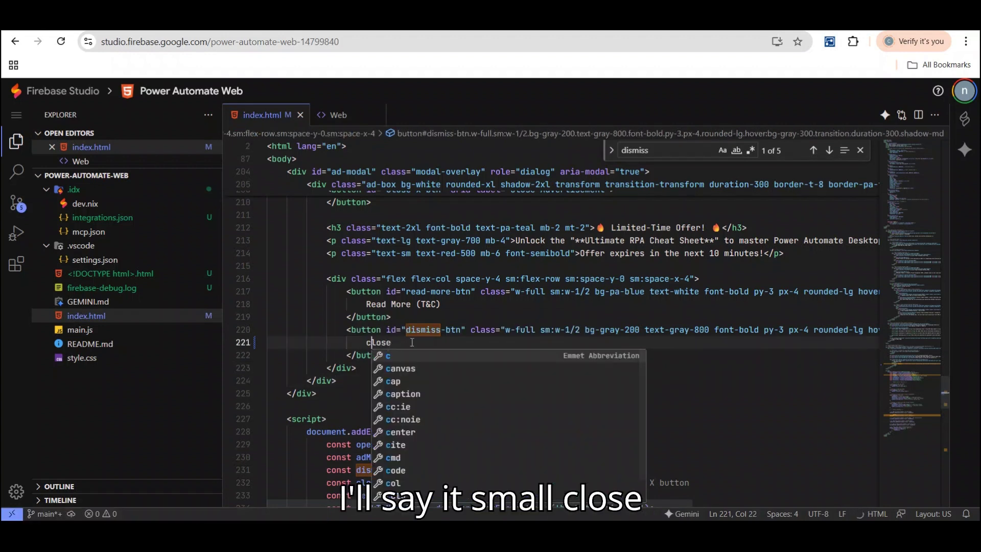
left_click(412, 342)
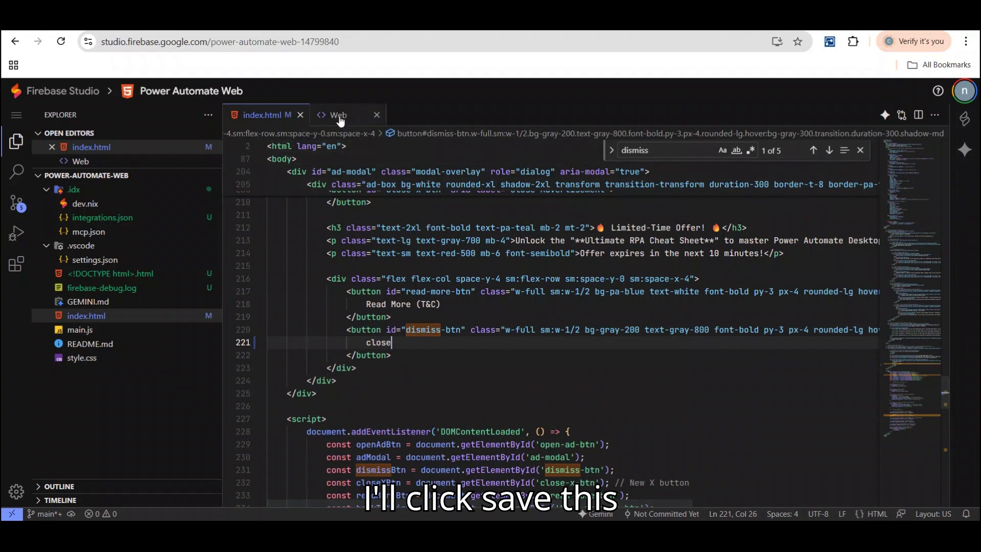
Close the Web preview and index.html, reopening the file briefly to check that the new button label was saved
left_click(376, 115)
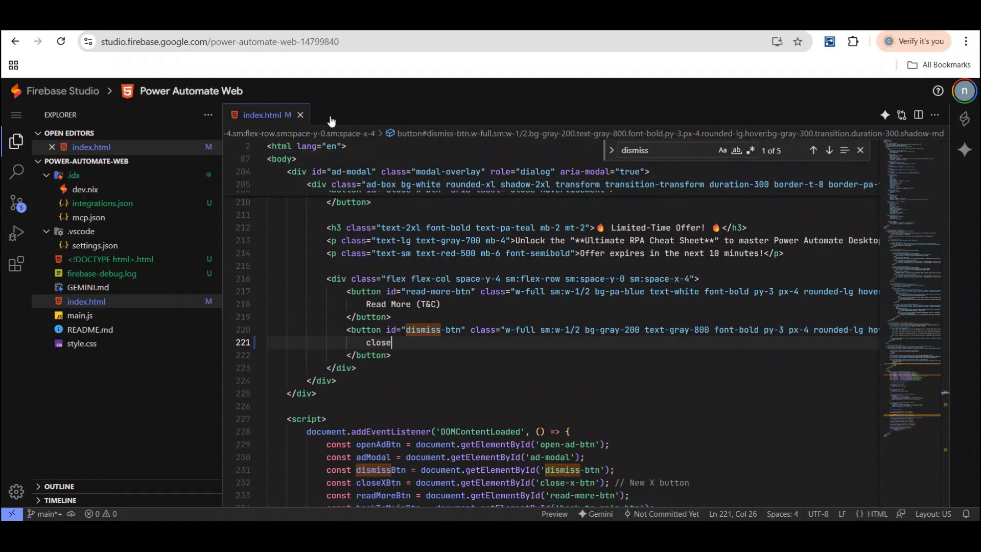
left_click(303, 116)
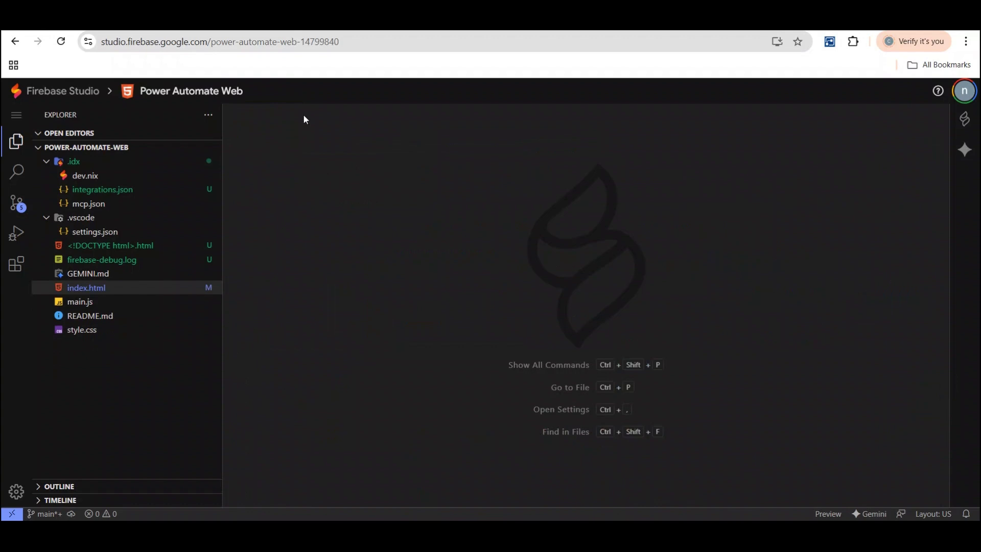
left_click(88, 290)
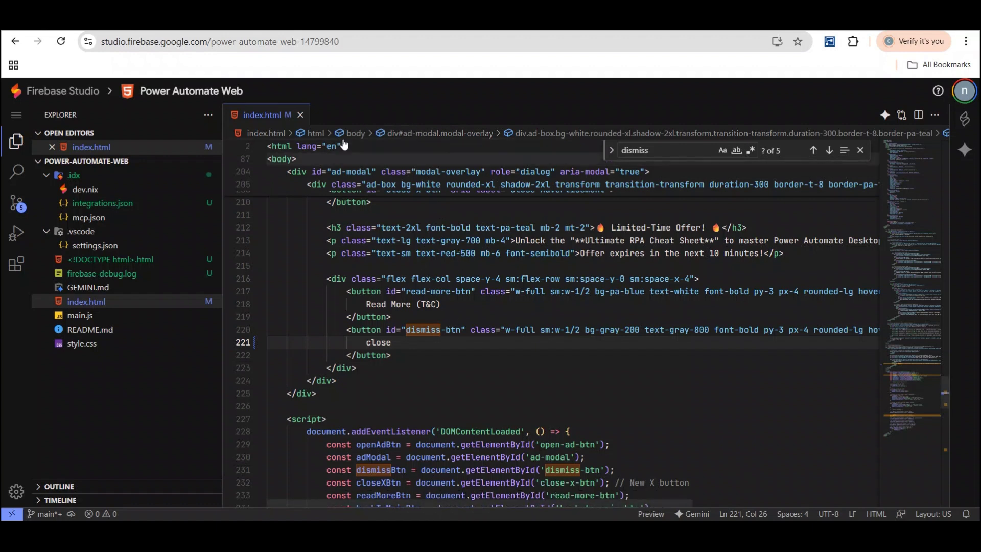
left_click(301, 115)
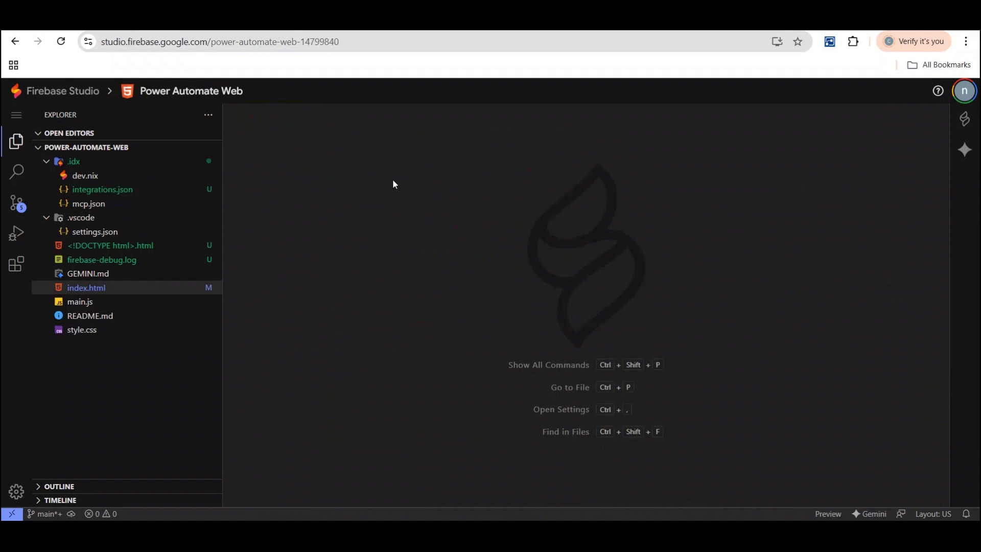
Launch Firebase Studio's Show Web Preview command and check the cheat sheet offer pop-up in the preview, closing it again
key("ctrl+shift+p")
type("web")
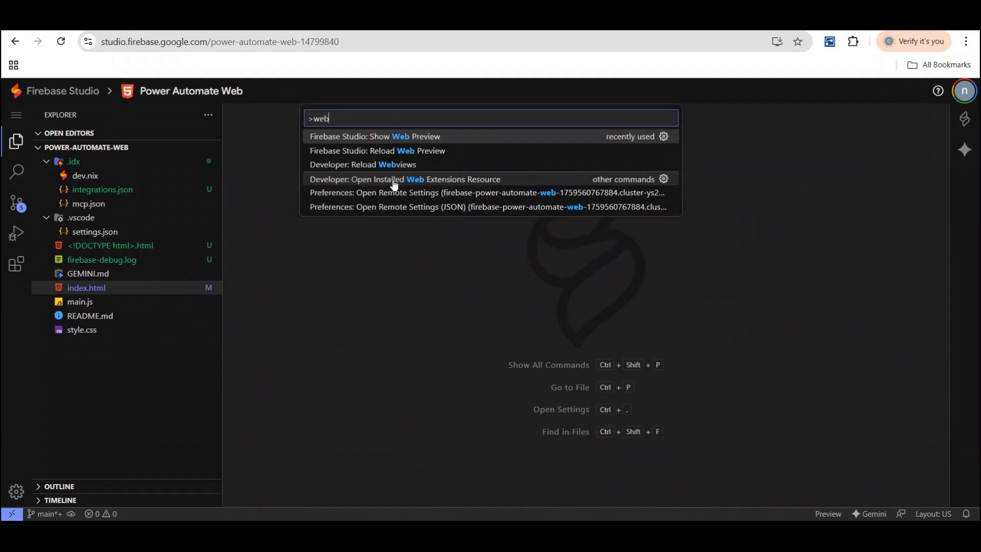
left_click(404, 138)
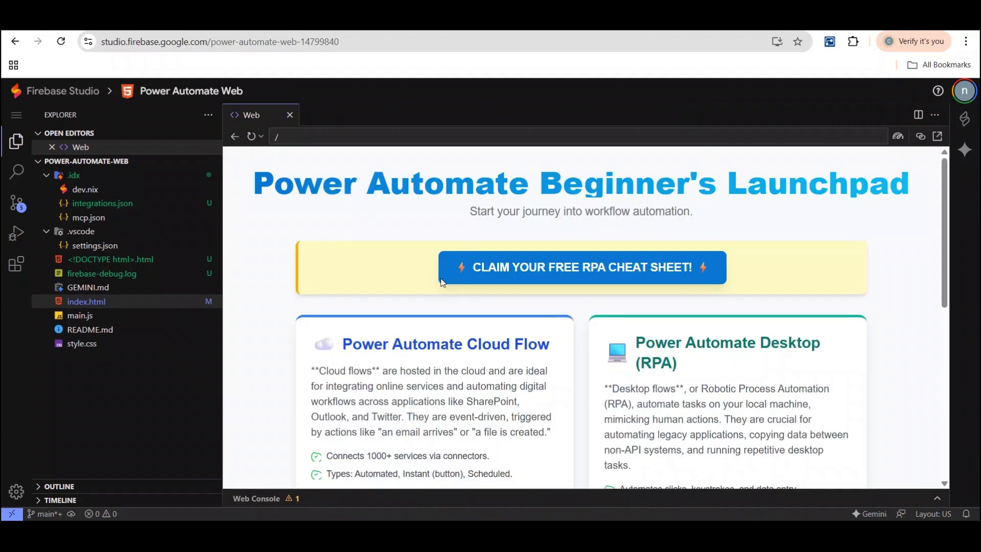
left_click(555, 270)
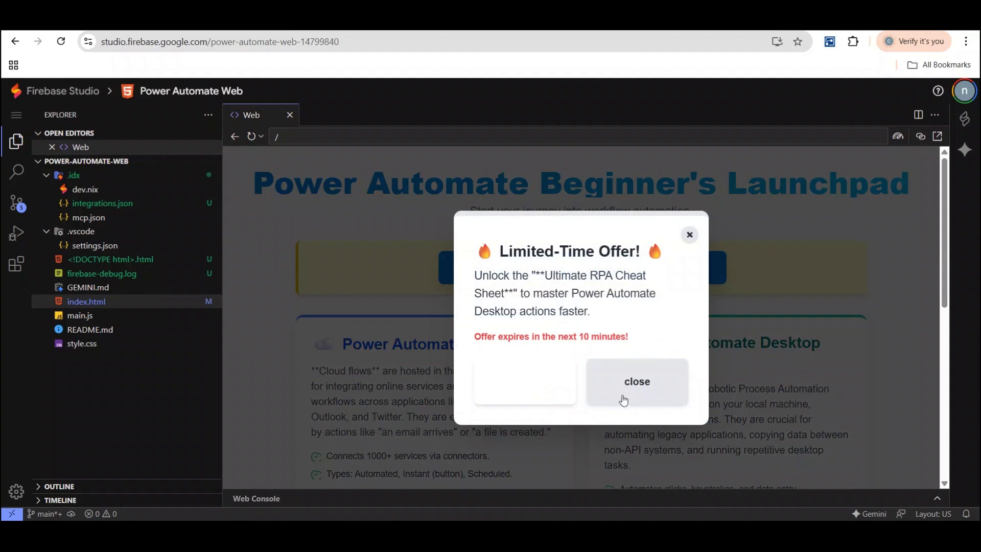
left_click(689, 234)
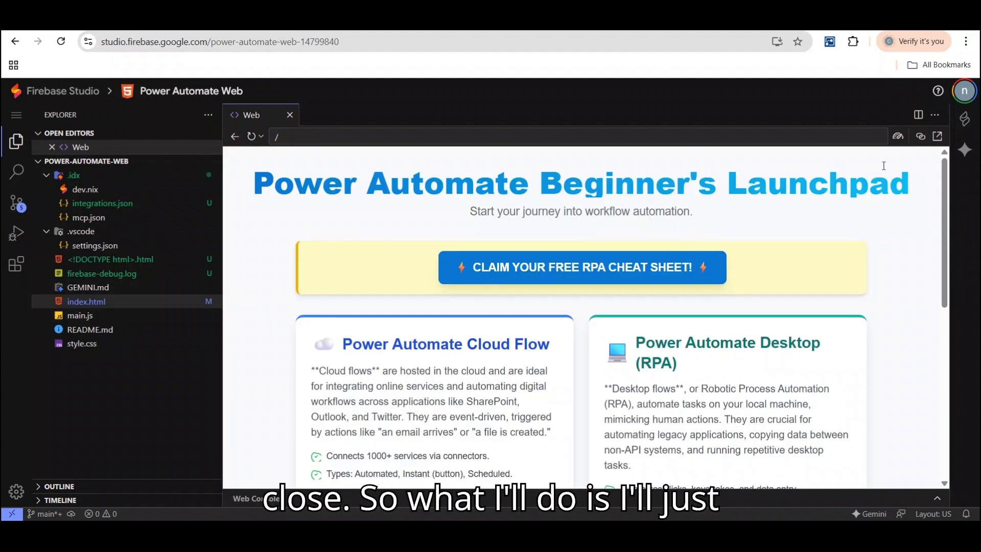
Open the previewed site as an external website in its own page, then open and close its cheat sheet offer pop-up
left_click(937, 137)
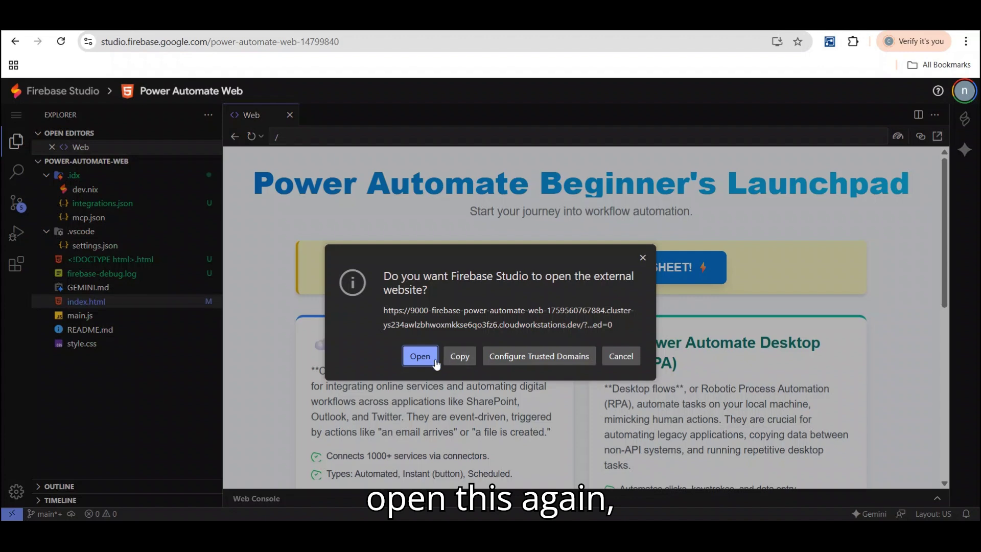
left_click(418, 356)
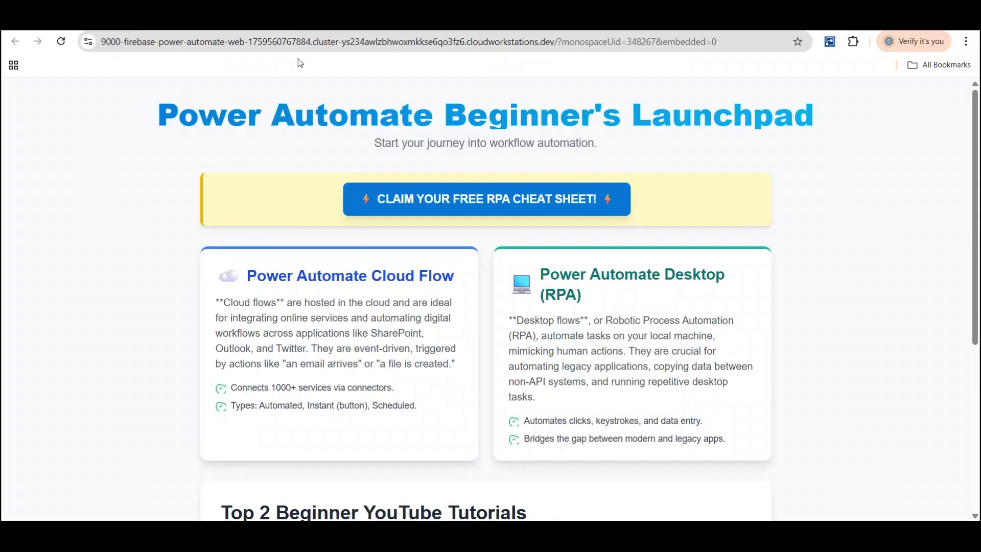
left_click(493, 200)
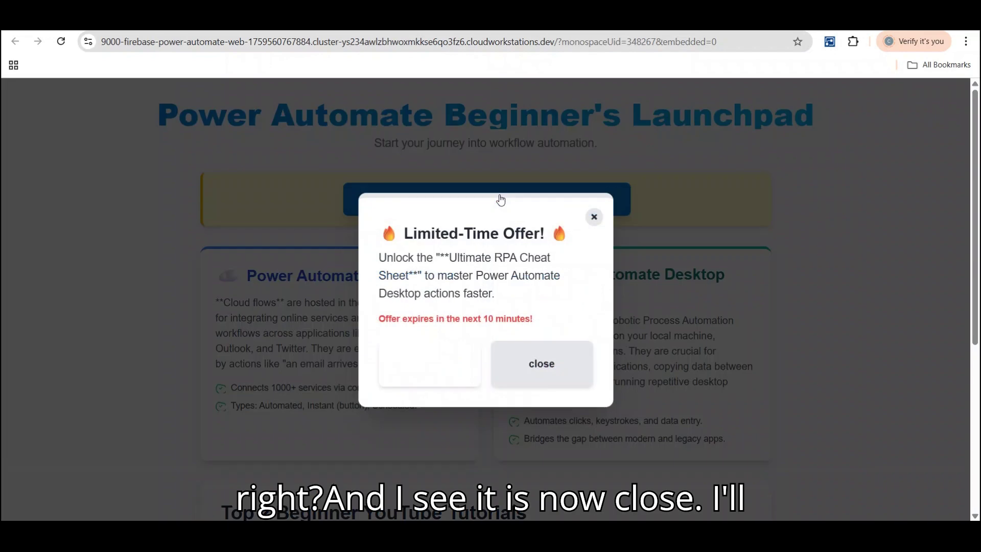
left_click(594, 218)
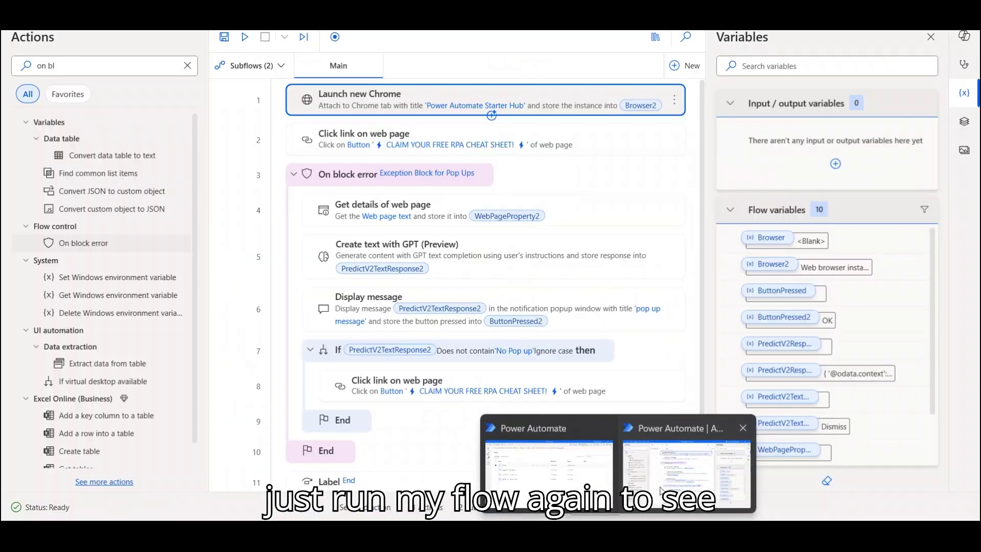
Switch to the Power Automate flow designer, run the flow from Launch new Chrome, and move its message box aside and accept it
left_click(660, 491)
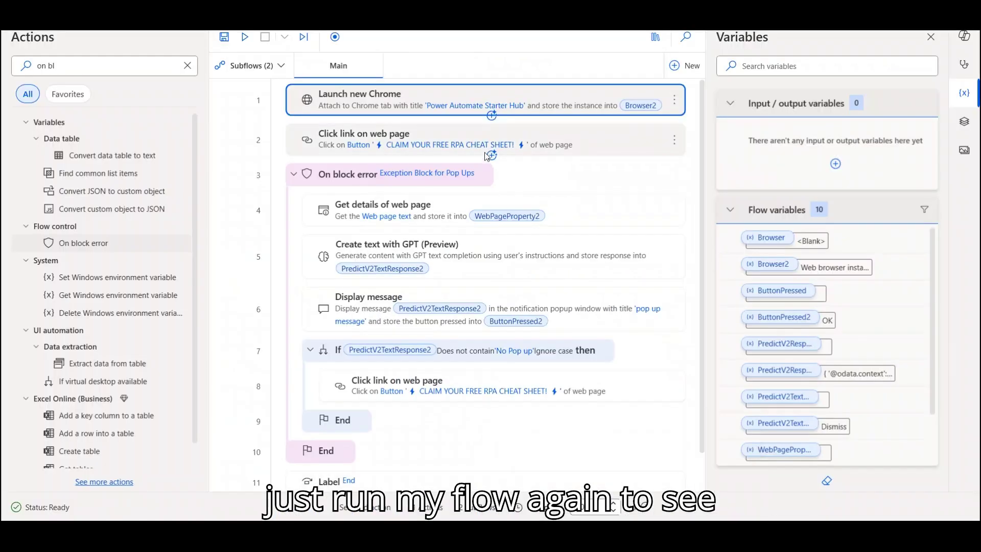
right_click(471, 107)
left_click(509, 143)
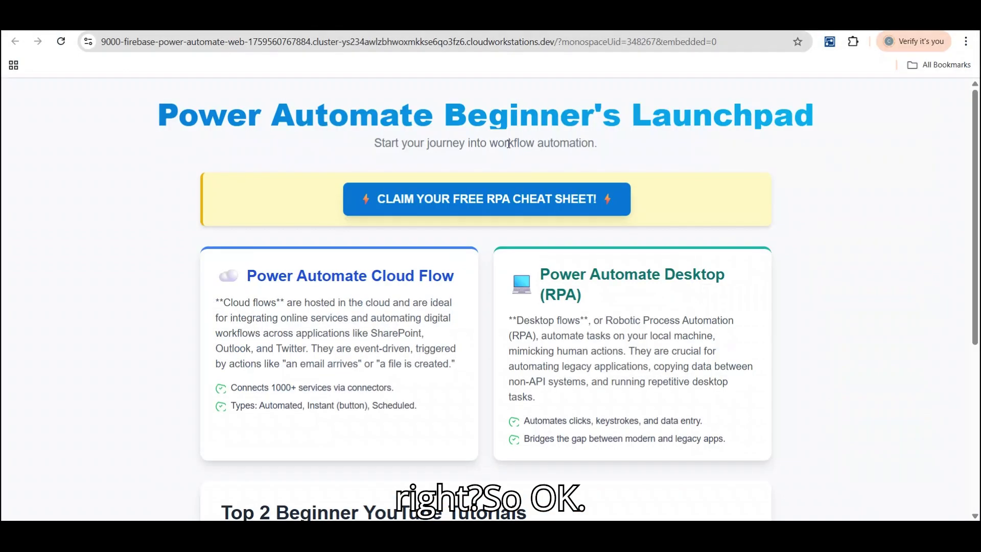
left_click(488, 204)
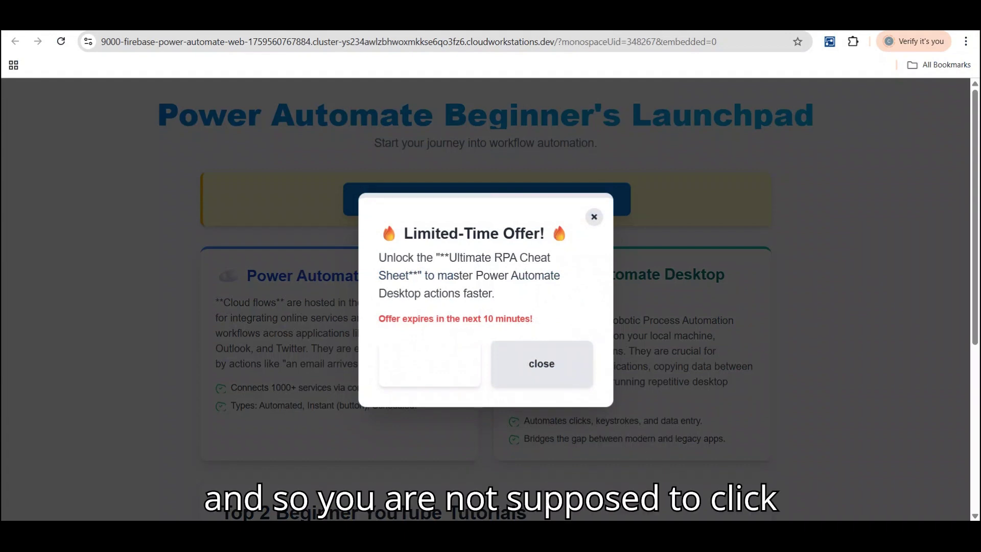
left_click(541, 364)
left_click_drag(481, 229, 766, 146)
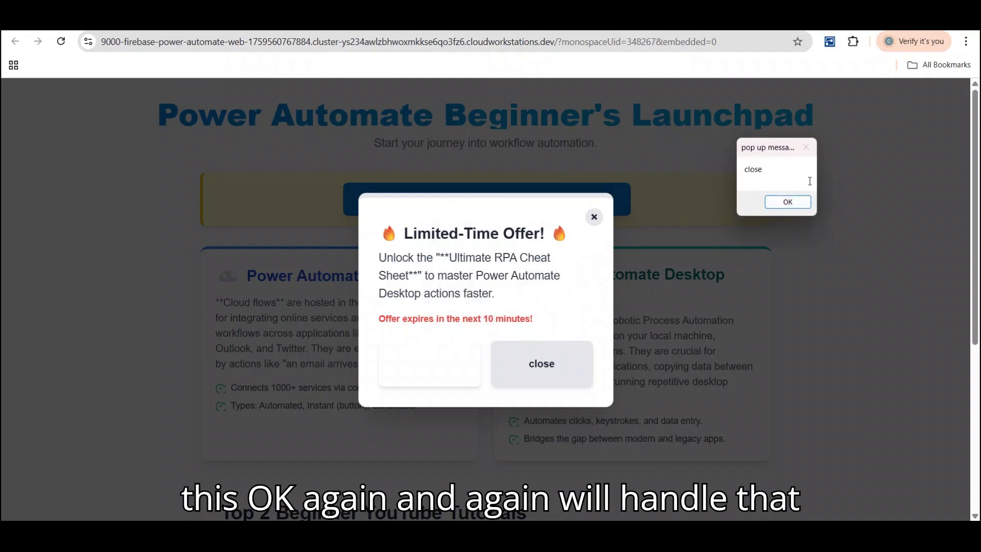
left_click(788, 202)
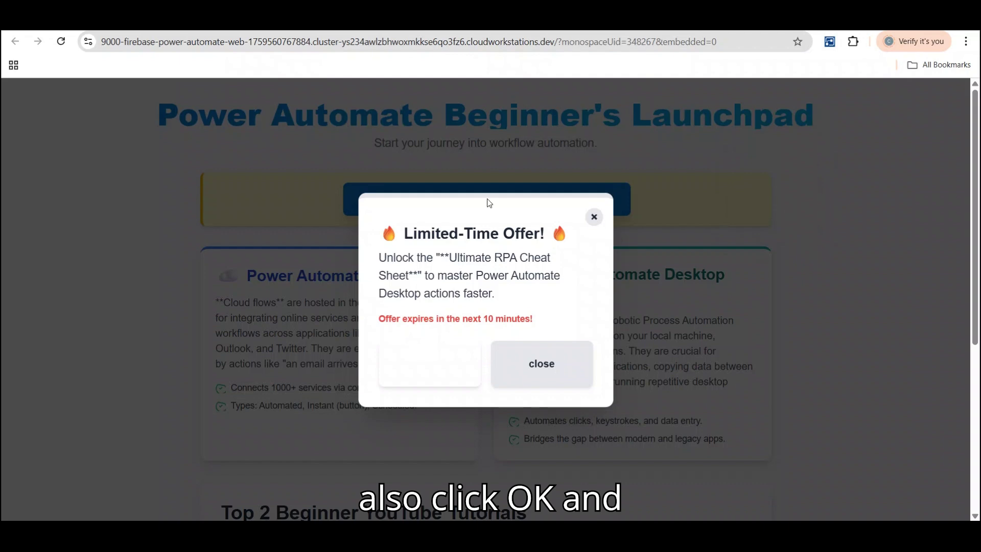
left_click(539, 375)
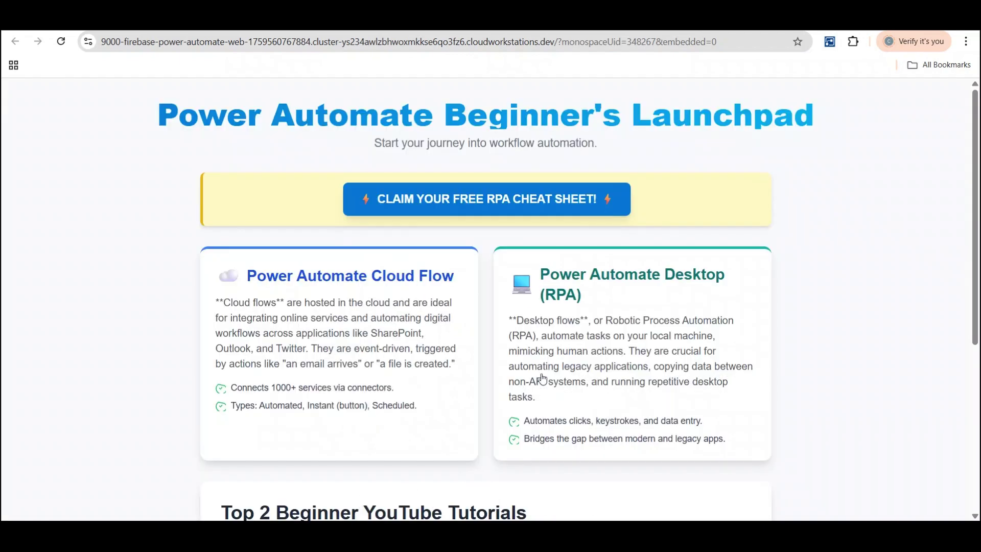
Back in the flow designer, set the Display message action to stay always on top and close automatically after 1 second
left_click(686, 475)
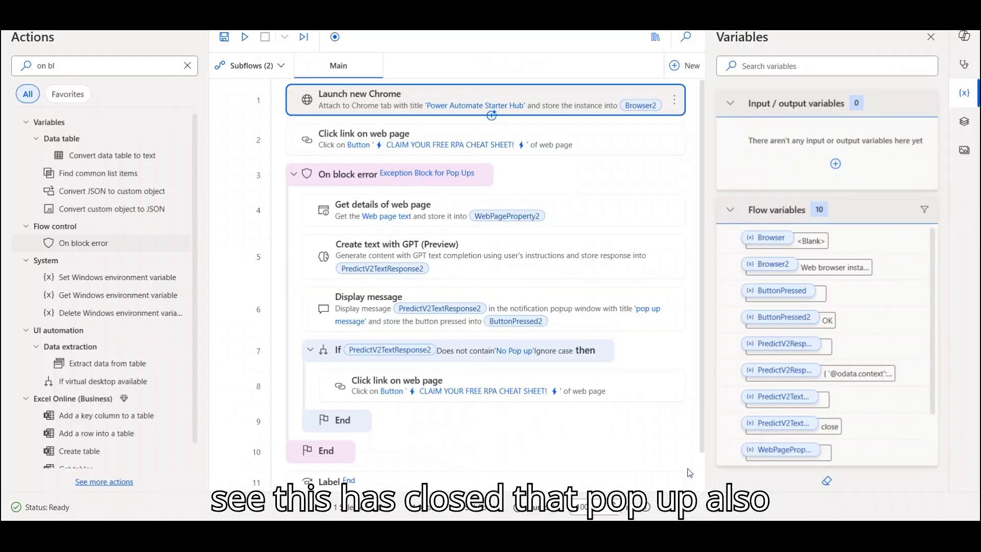
left_click(391, 318)
double_click(390, 316)
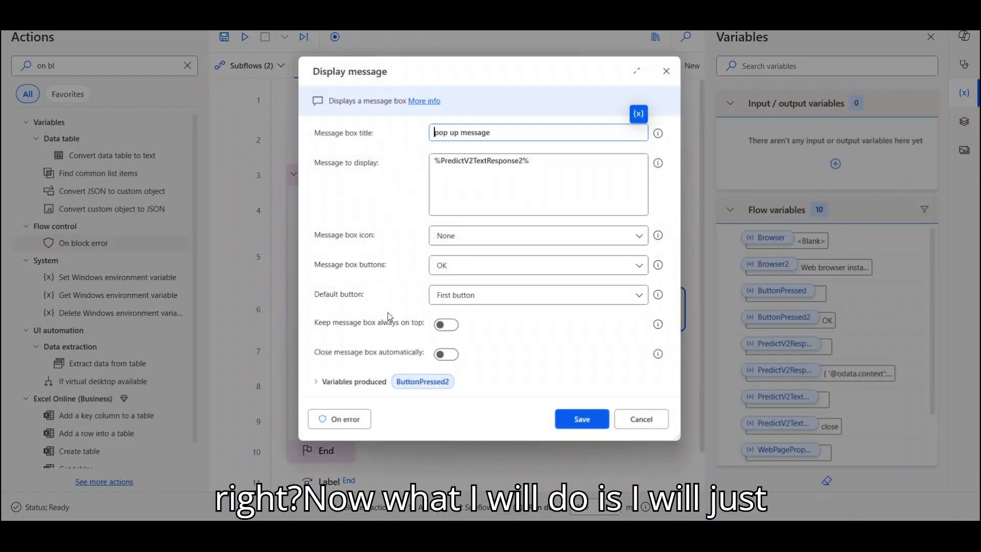
left_click(442, 330)
left_click(447, 357)
left_click(460, 389)
key("BackSpace")
type("1")
left_click(586, 424)
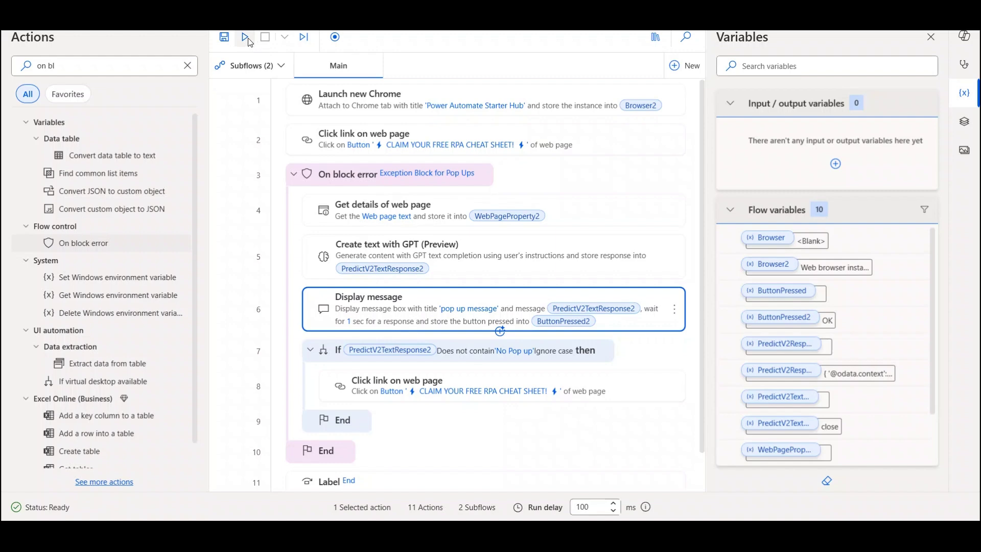
Run the flow and let it open and close the cheat sheet offer without accepting the message box manually
left_click(247, 38)
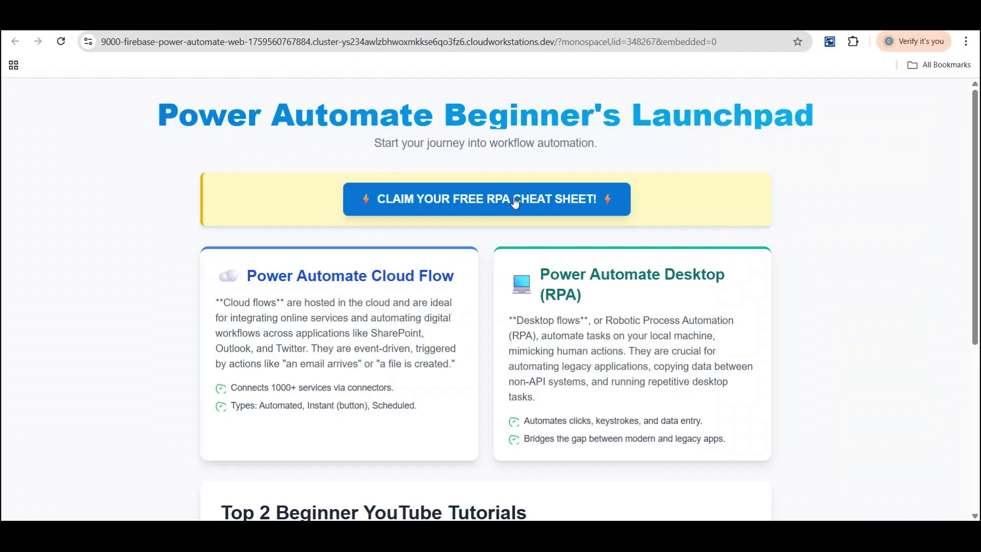
left_click(487, 201)
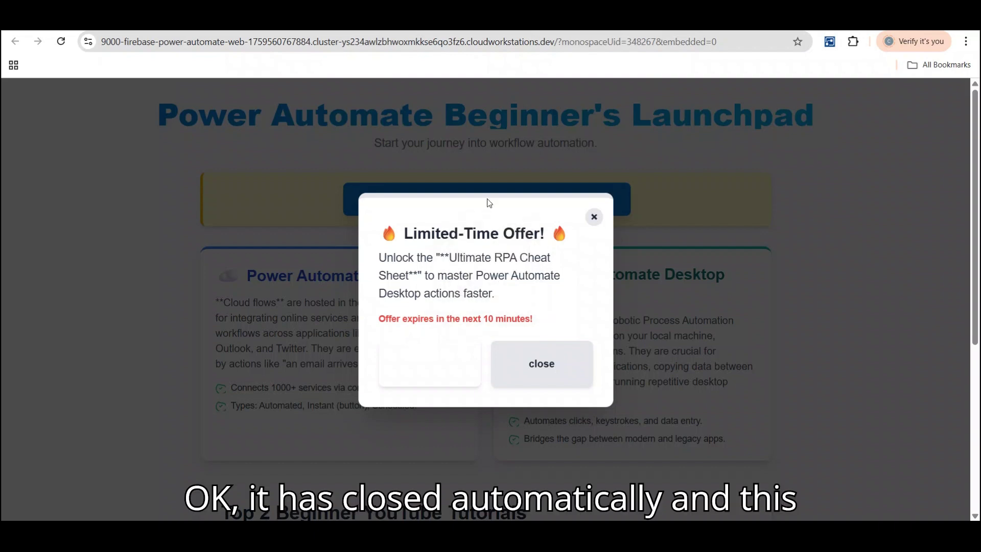
left_click(542, 363)
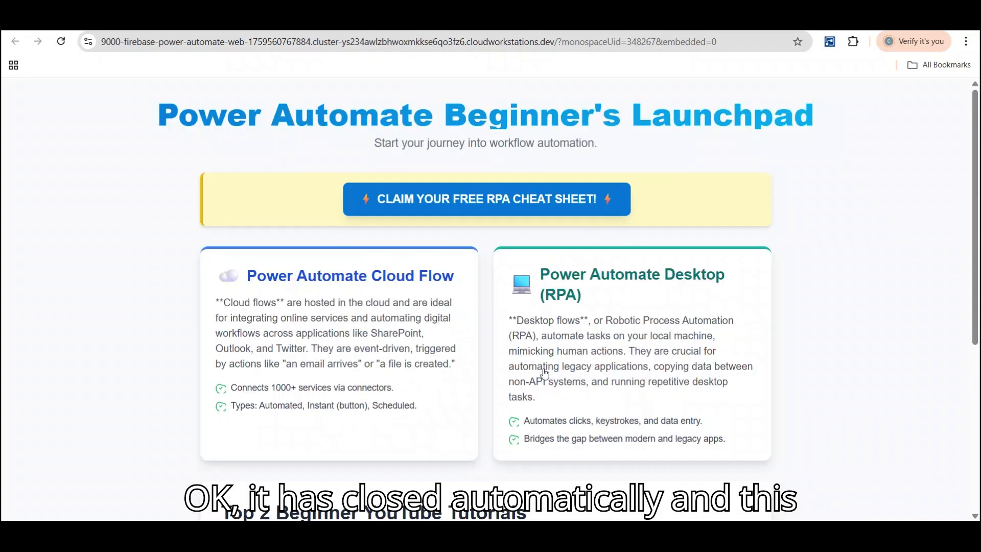
Return to the flow designer, select the Launch new Chrome action and start the flow again
key("alt+Tab")
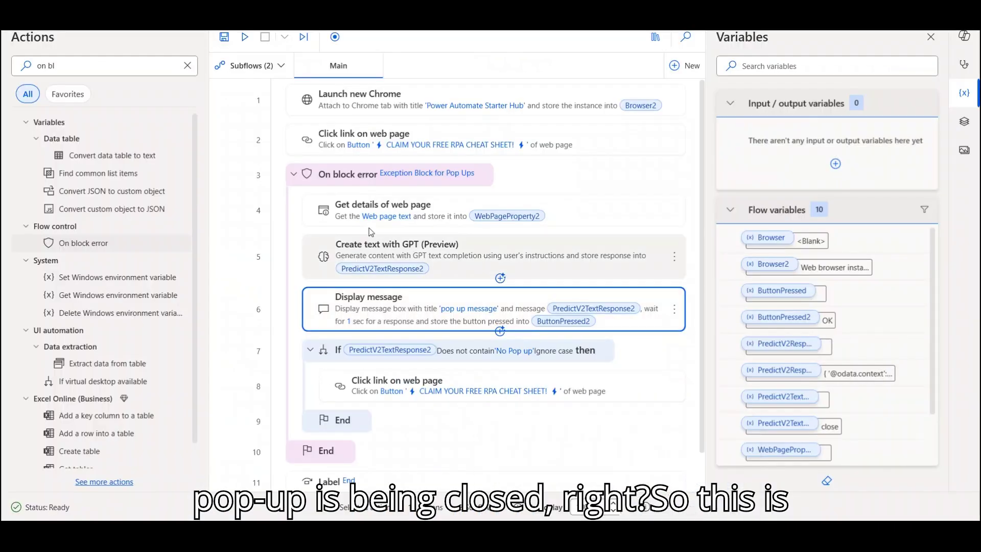
left_click(491, 101)
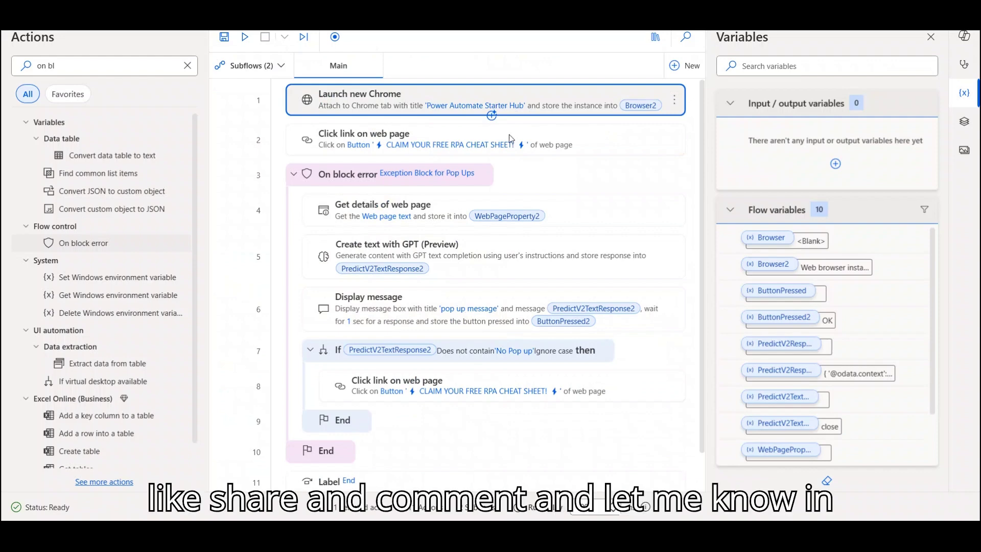
key("F5")
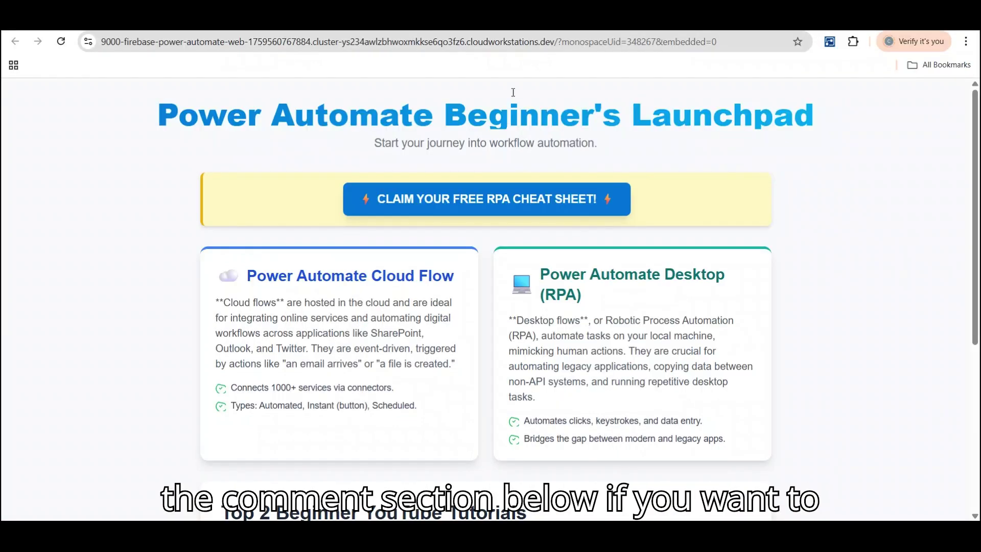